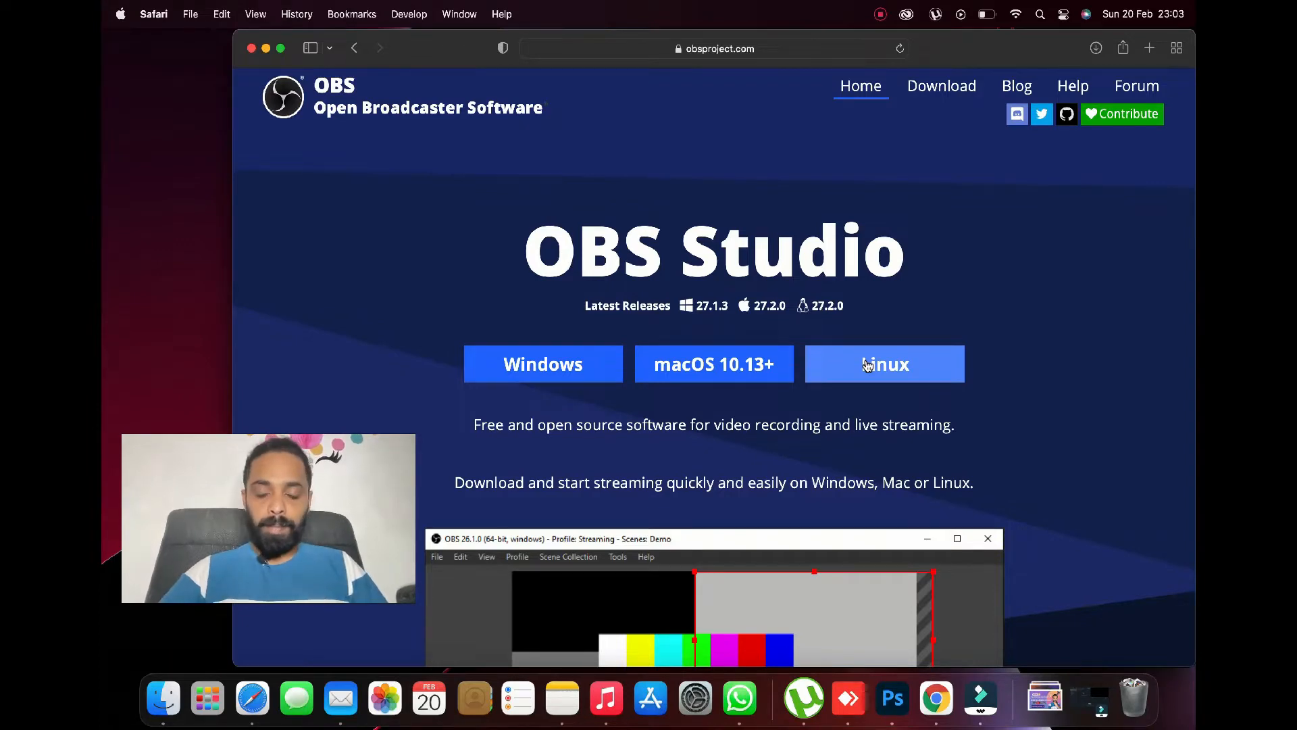
# Step: Look over the OBS Studio home page, including its download options and the interface preview
pyautogui.scroll(-7, 923, 477)
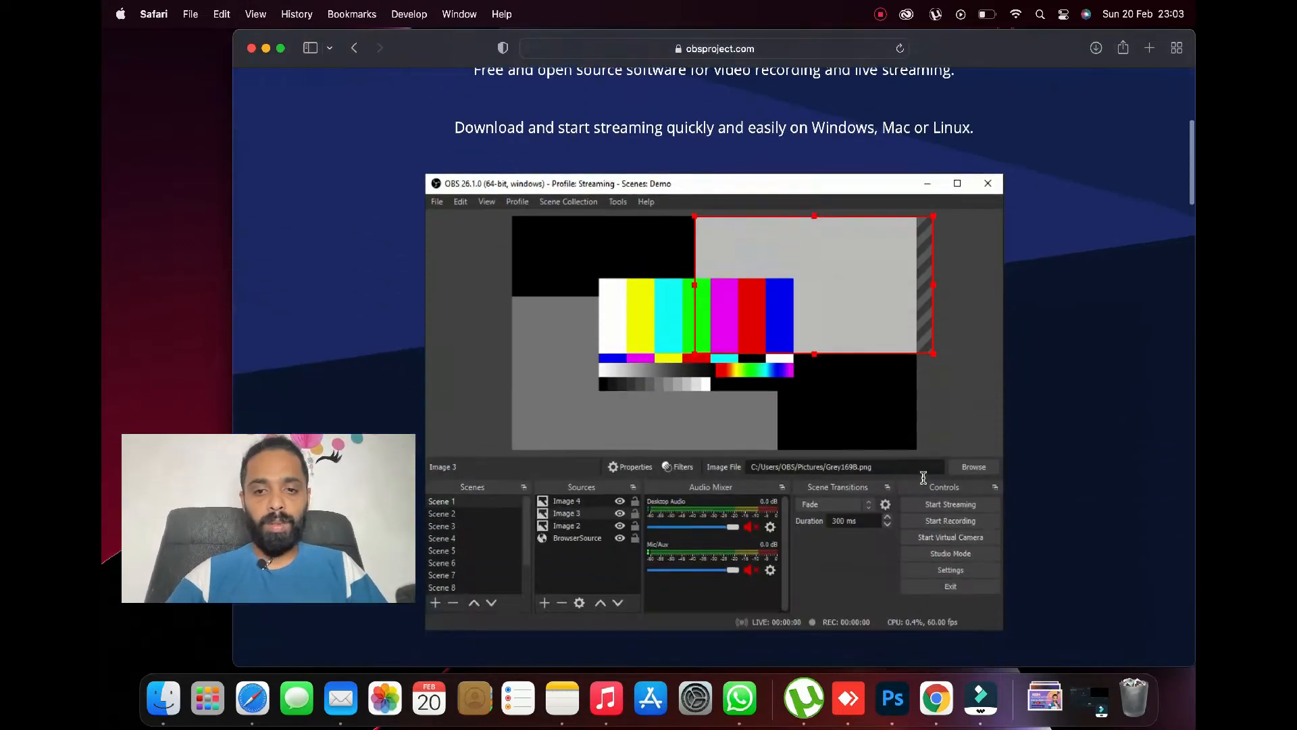
pyautogui.scroll(-10, 925, 481)
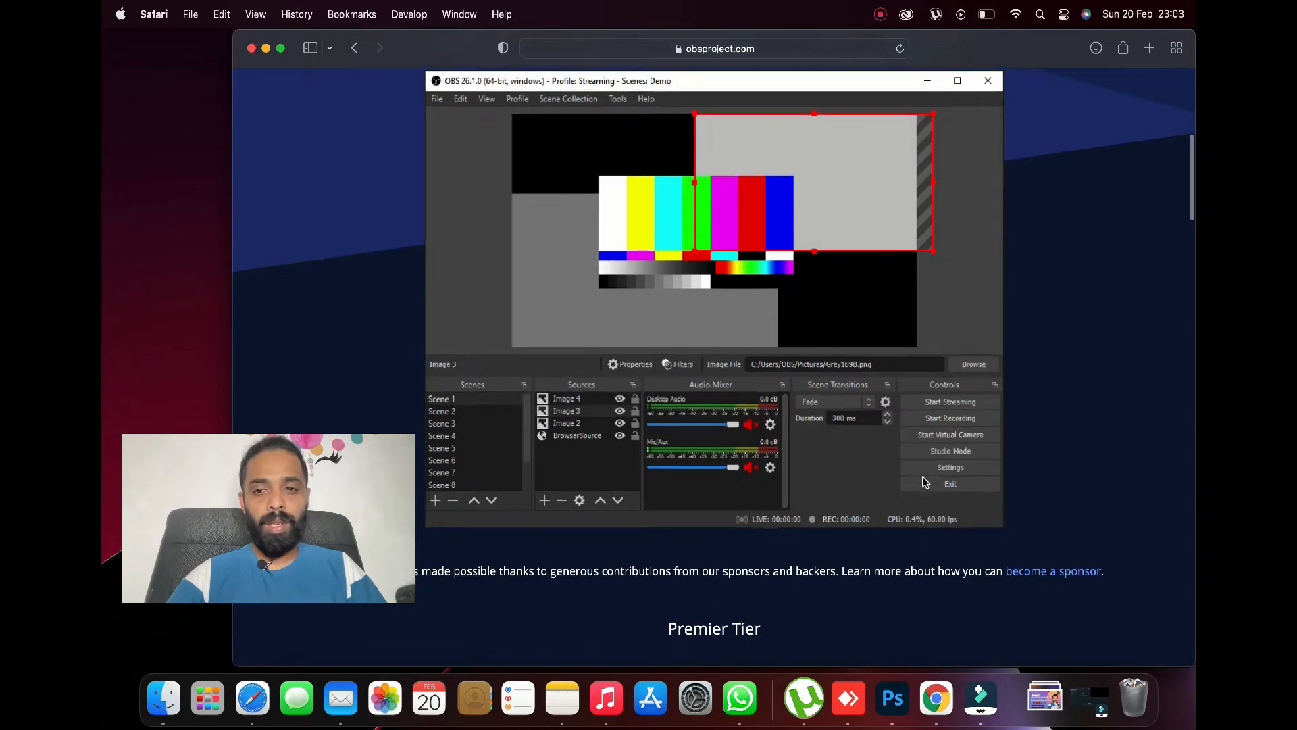
pyautogui.scroll(20, 925, 481)
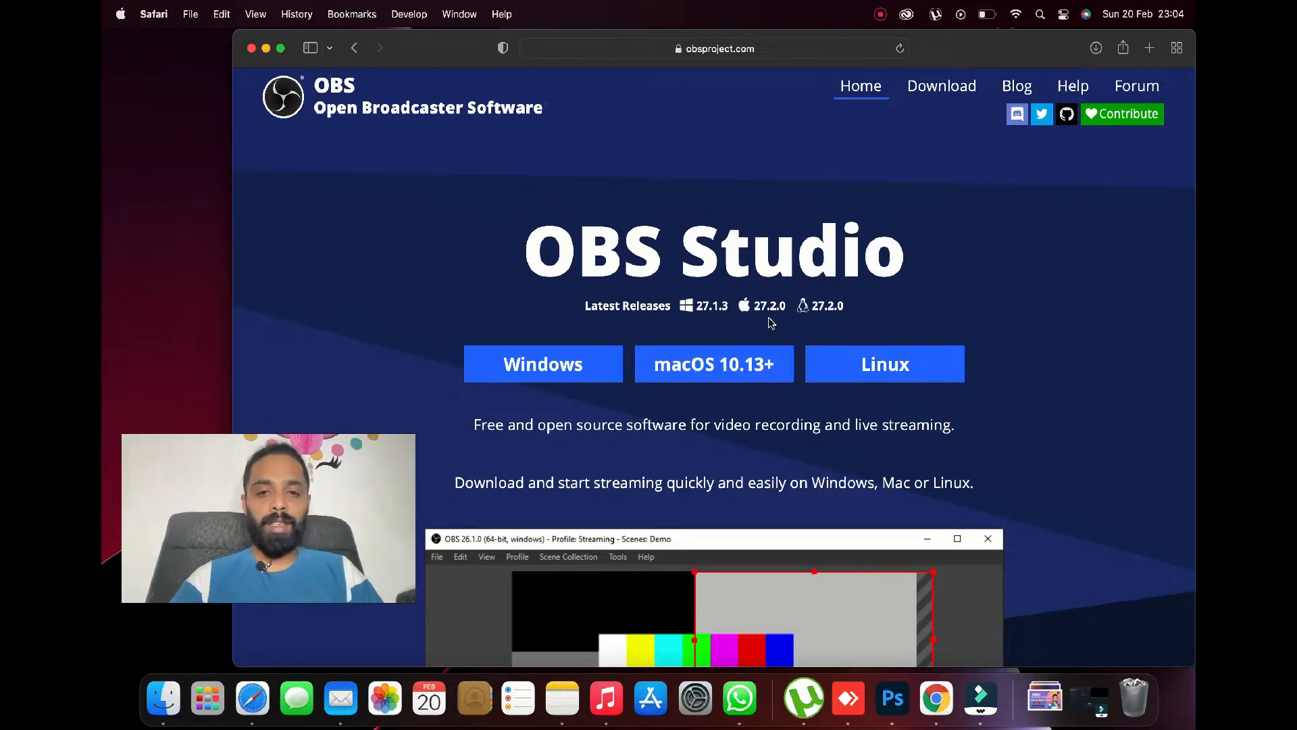
# Step: Close the OBS download page, launch the OBS application and allow it to check for updates automatically
pyautogui.click(252, 48)
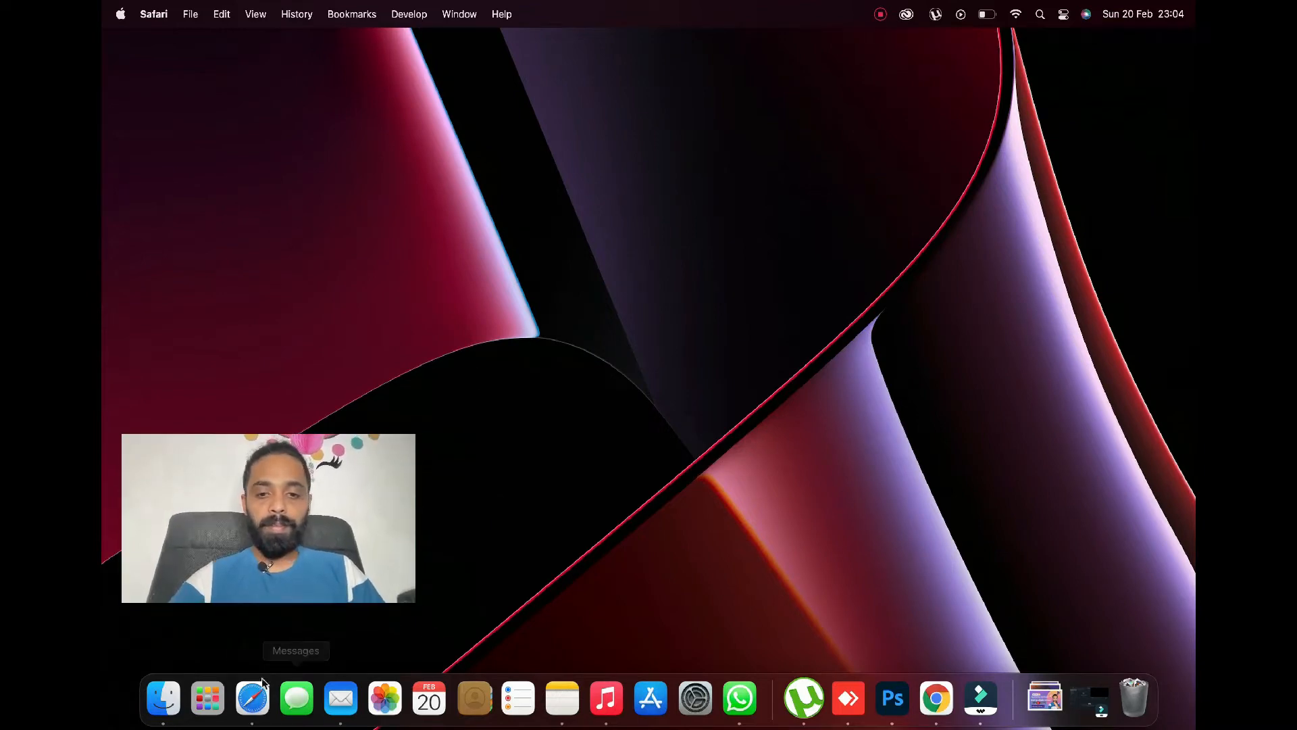
pyautogui.click(204, 702)
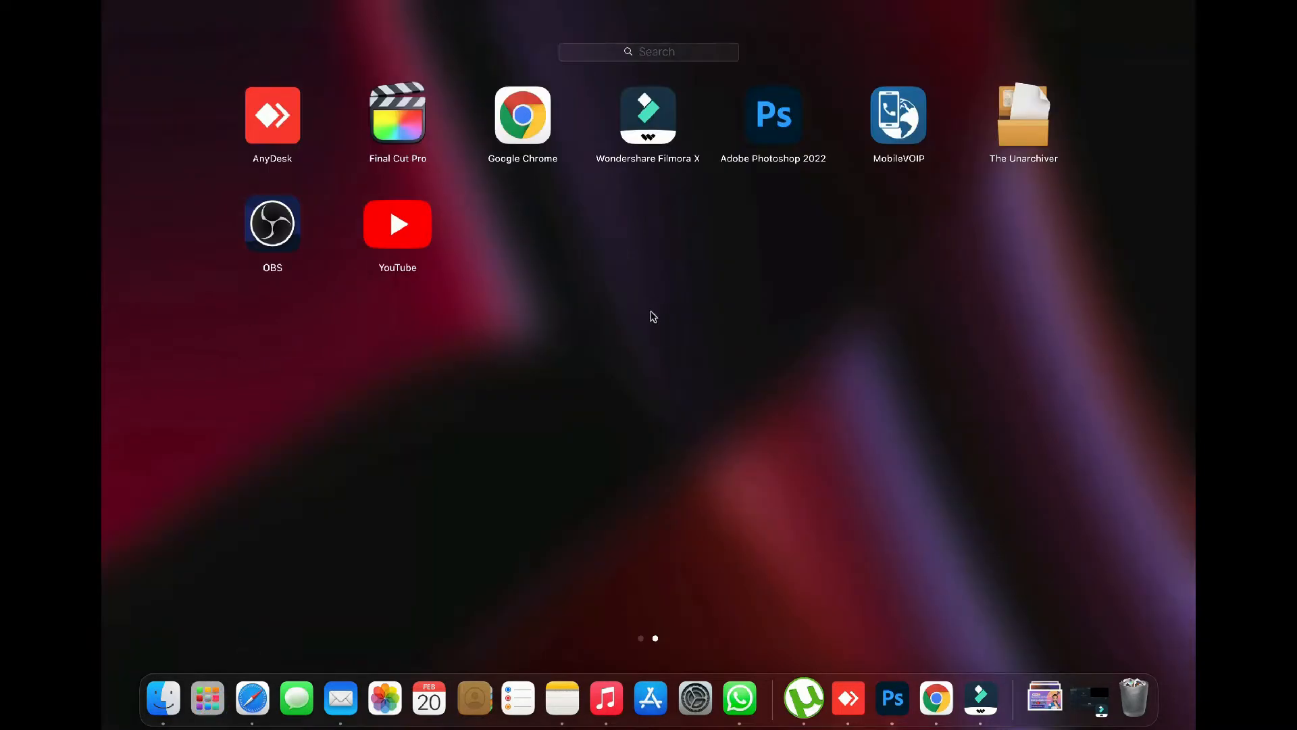
pyautogui.click(274, 226)
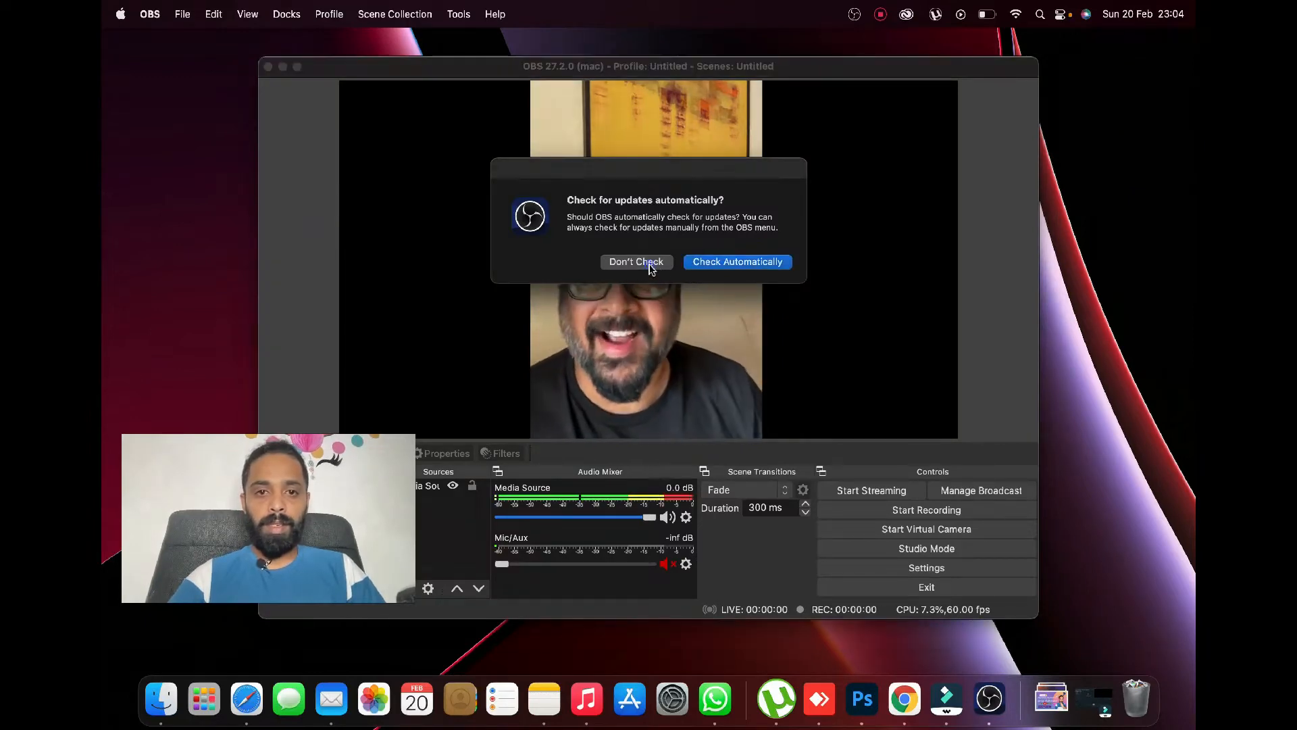
pyautogui.click(765, 260)
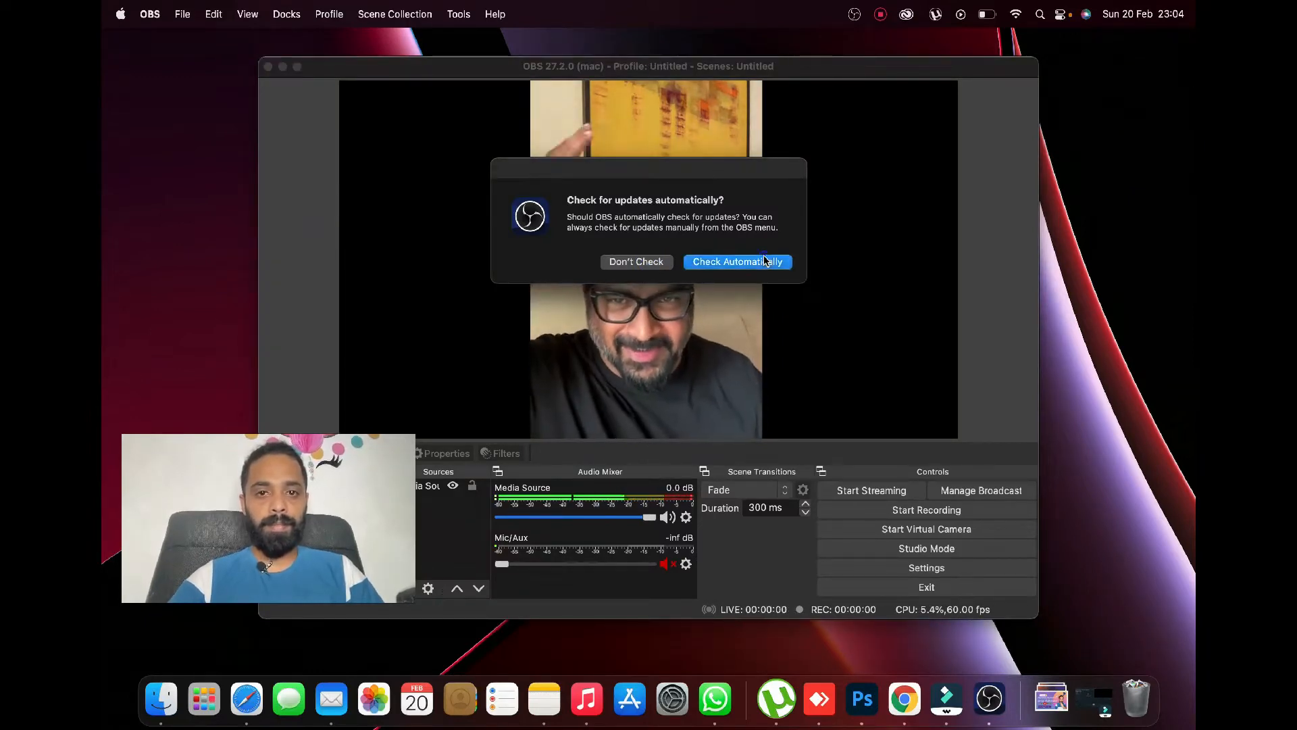
pyautogui.moveTo(573, 68); pyautogui.dragTo(736, 61)
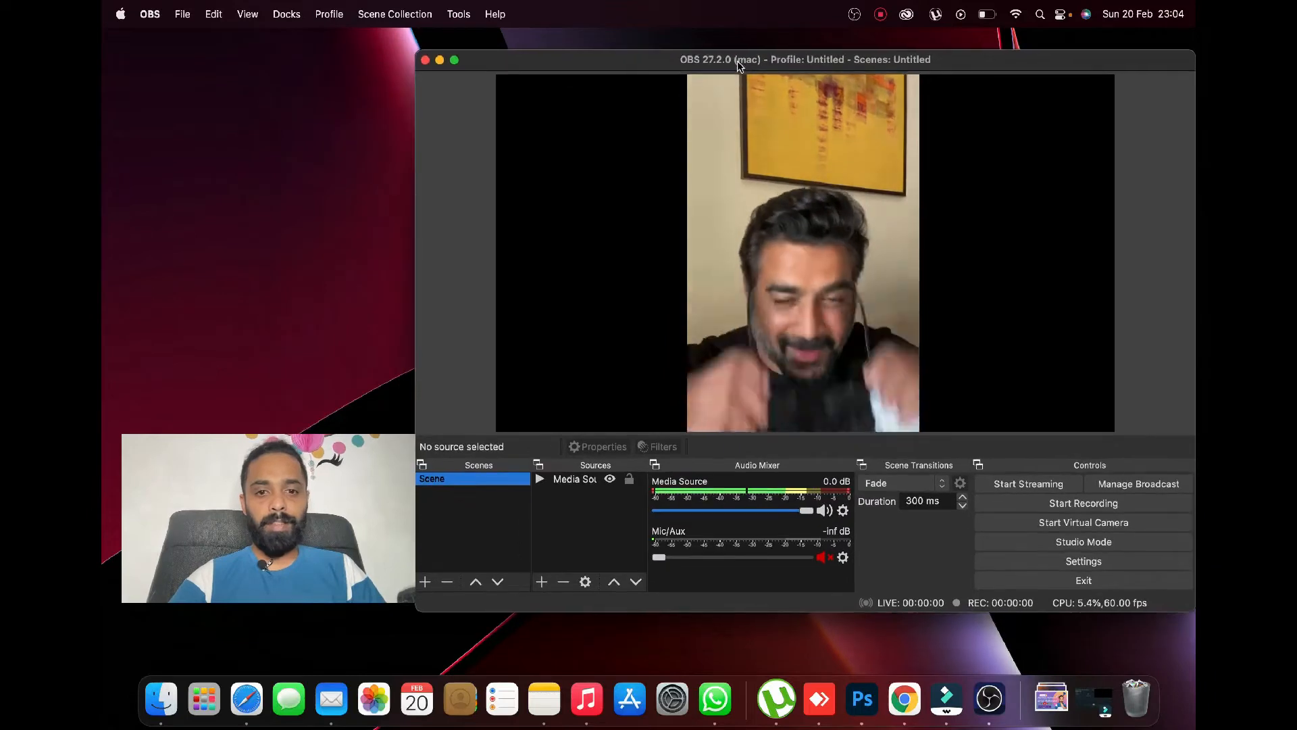
# Step: Hide the existing Media Source and remove it from the scene
pyautogui.click(584, 488)
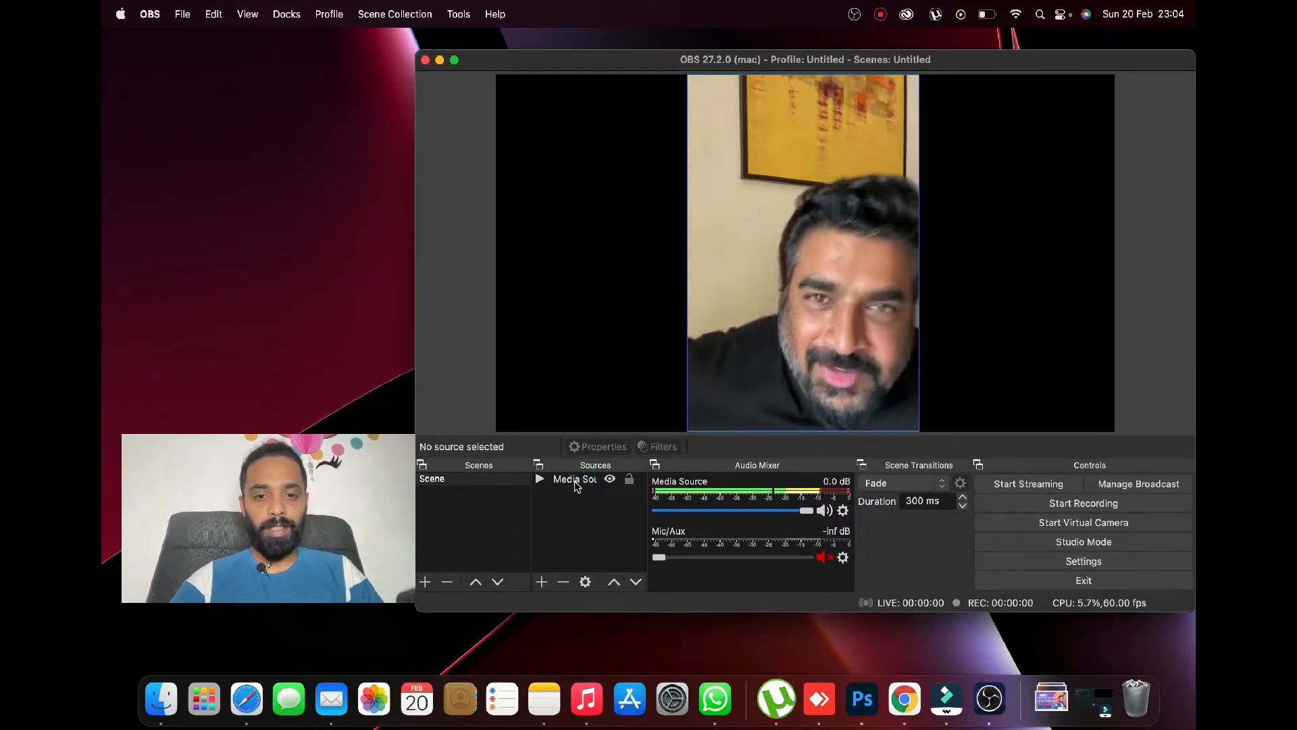
pyautogui.click(585, 481)
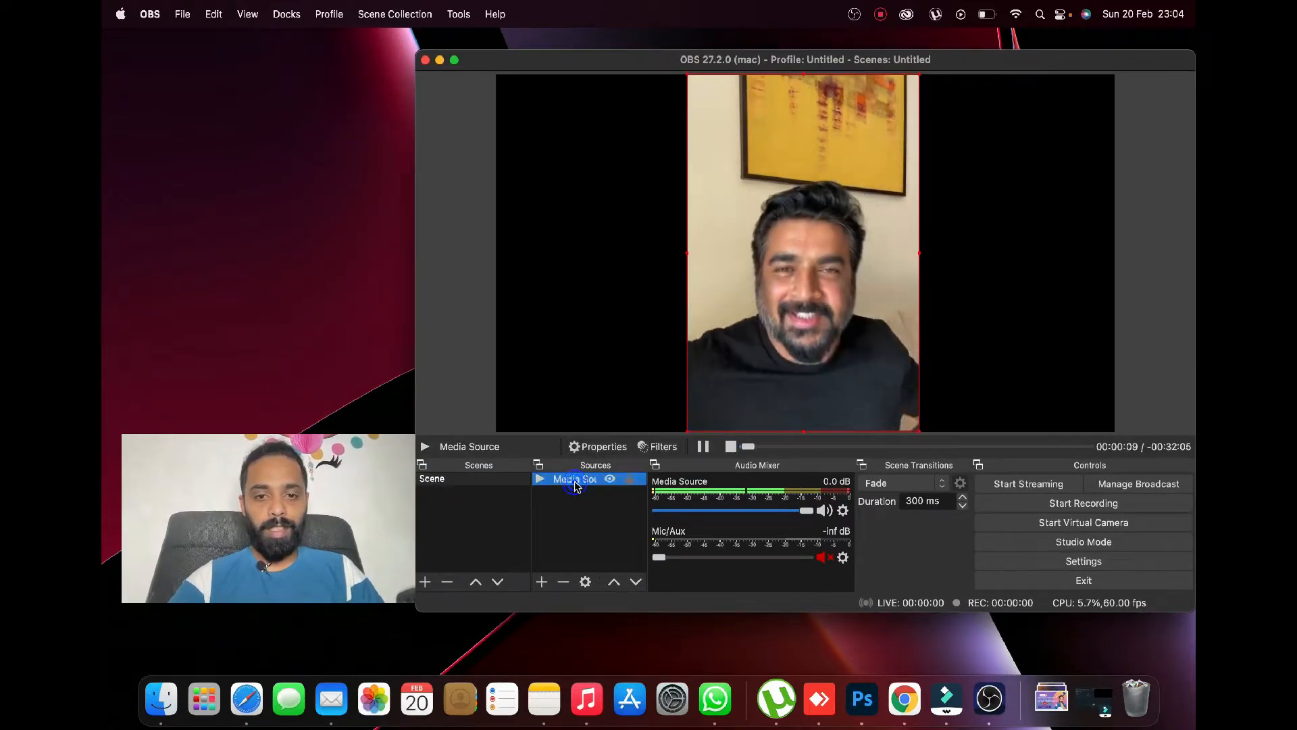
pyautogui.click(610, 478)
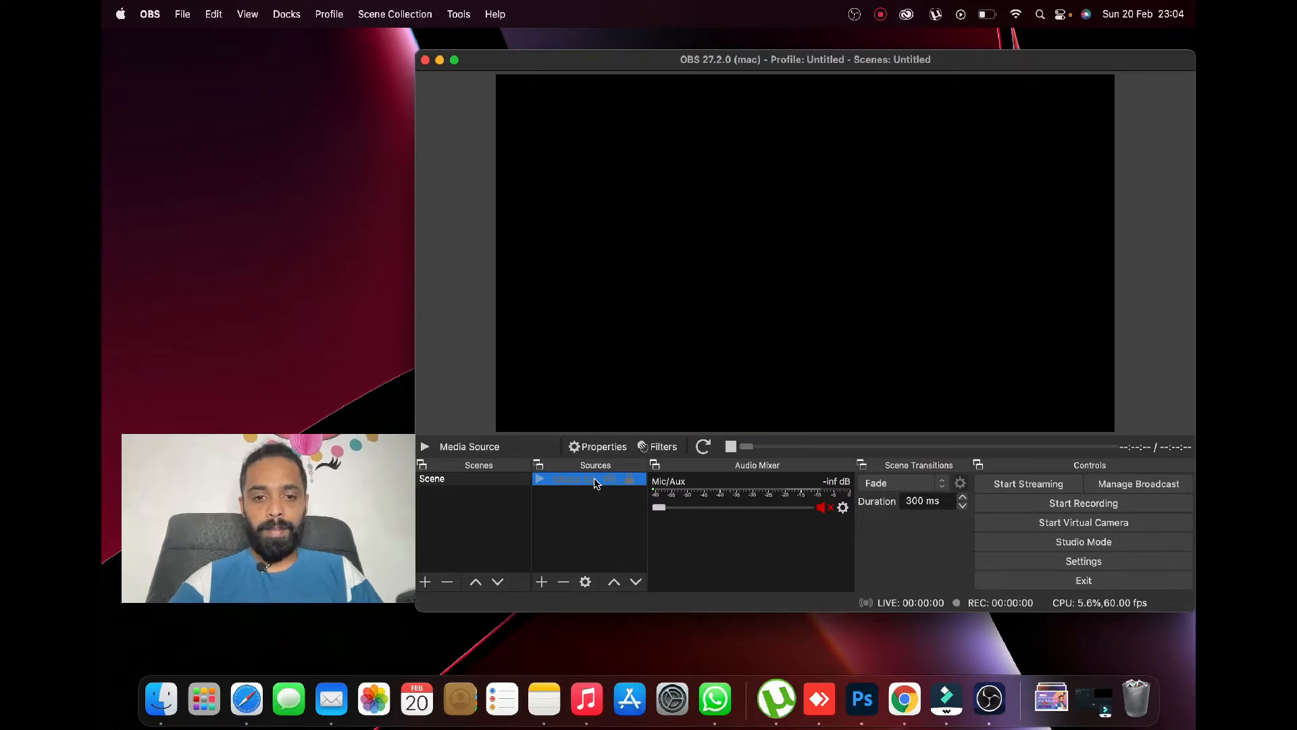
pyautogui.rightClick(596, 482)
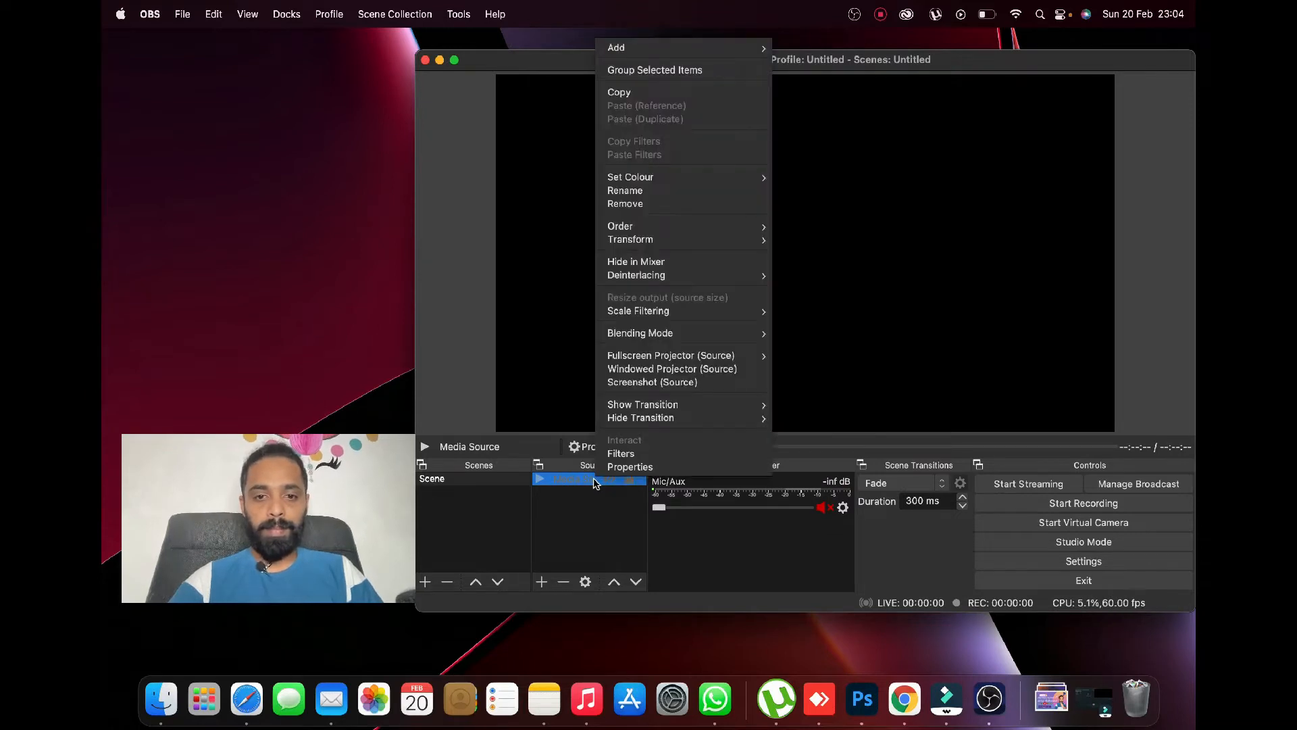
pyautogui.click(730, 203)
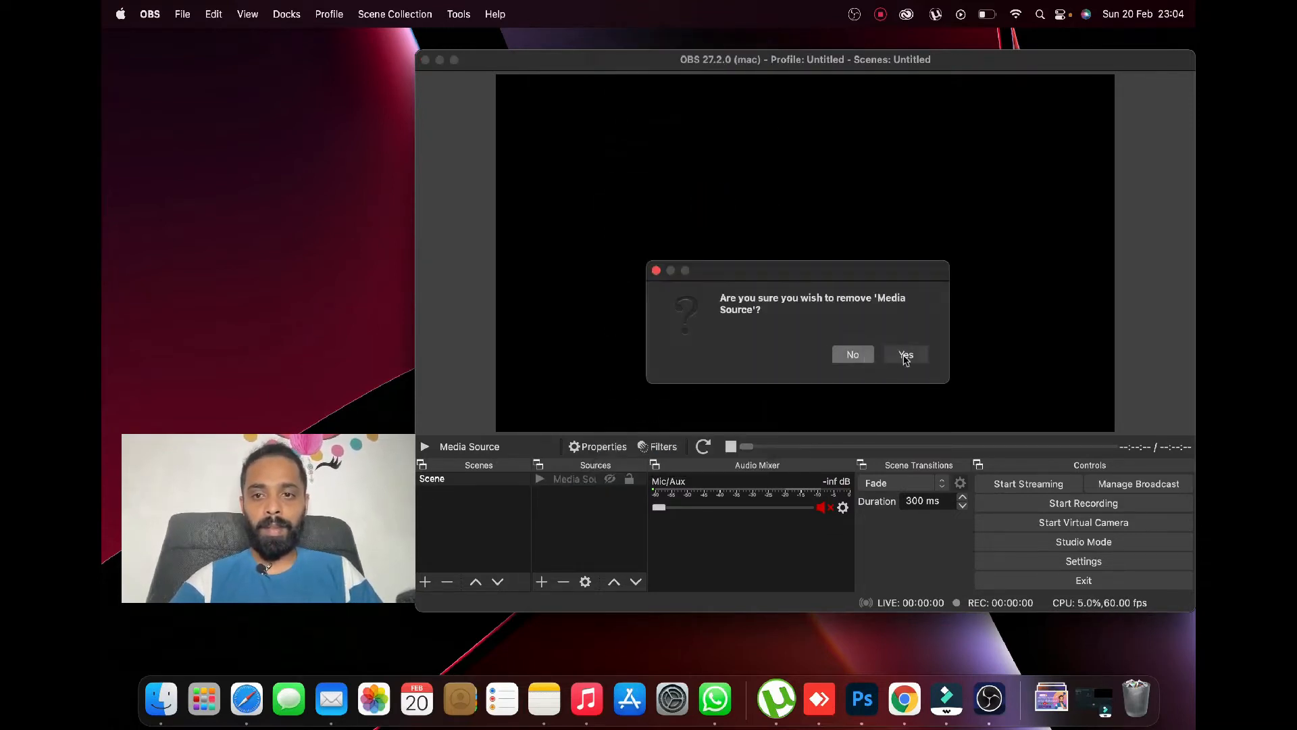
pyautogui.click(905, 356)
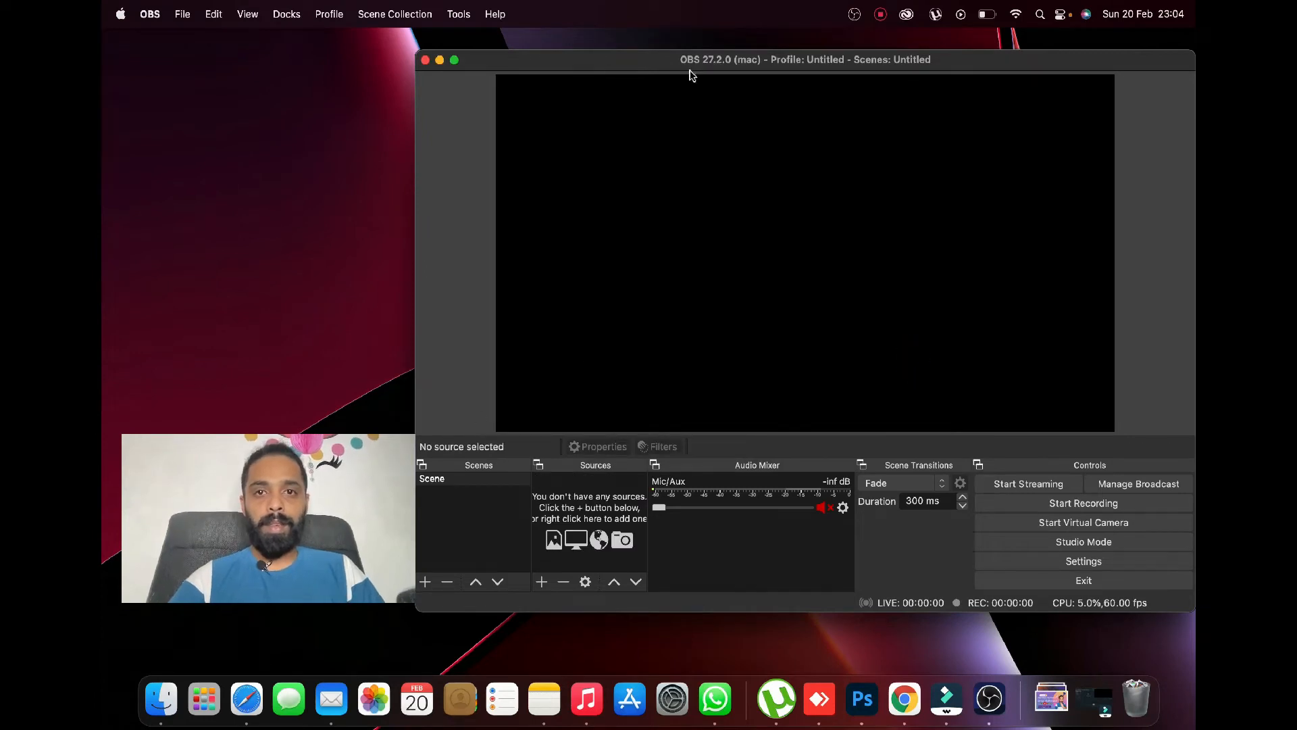
# Step: Reposition the OBS window and the floating webcam preview so that they do not overlap
pyautogui.moveTo(739, 60); pyautogui.dragTo(695, 44)
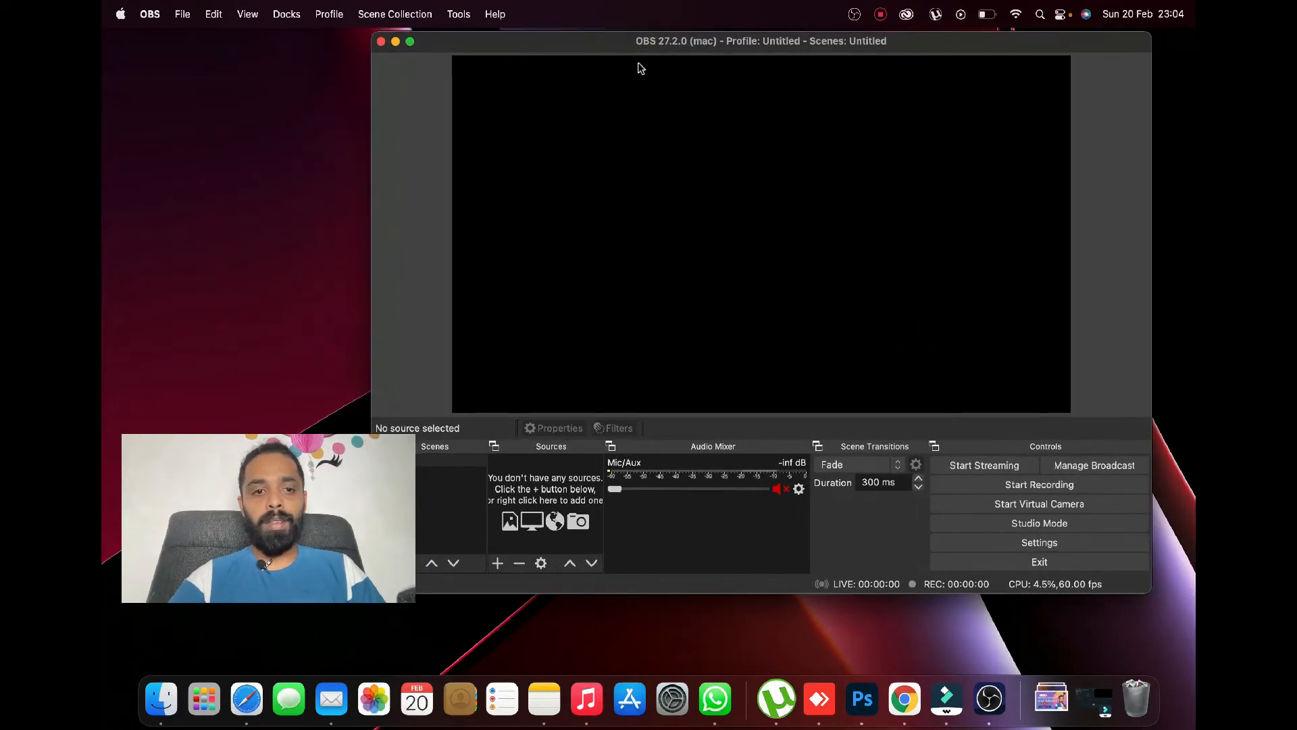
pyautogui.click(218, 415)
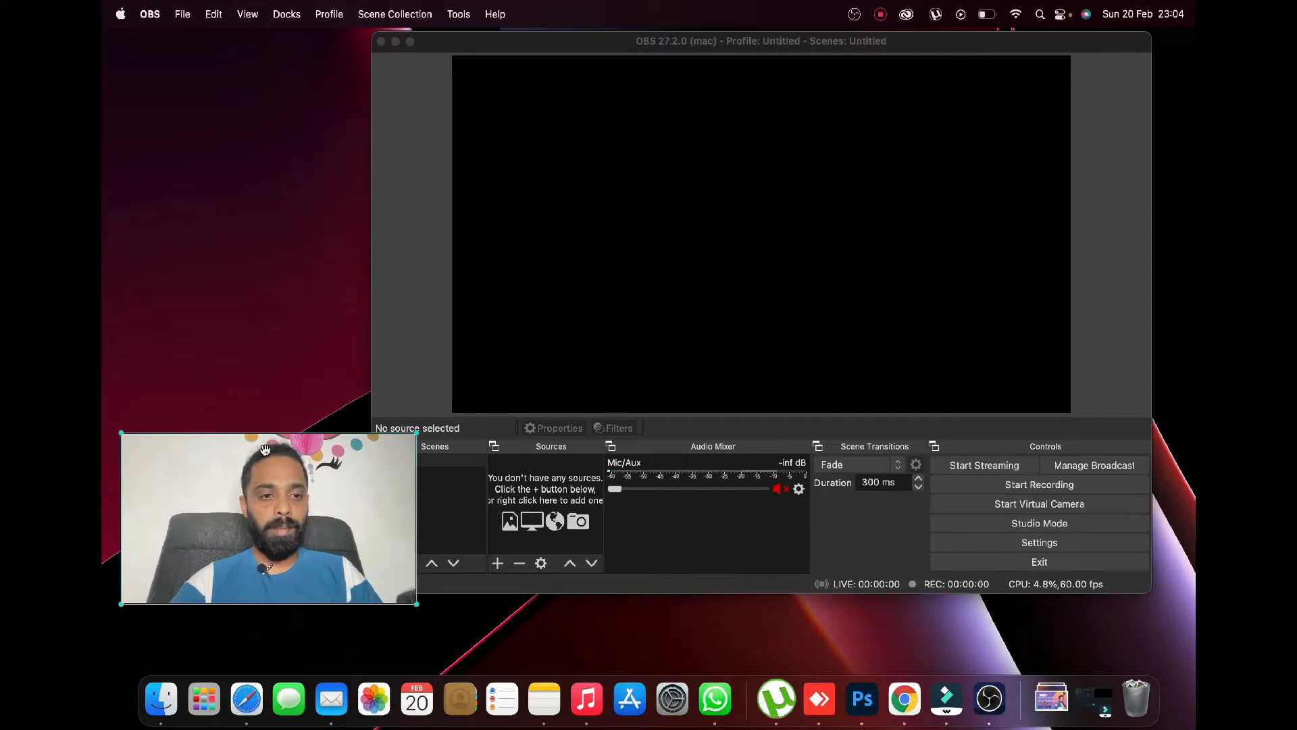
pyautogui.moveTo(295, 467); pyautogui.dragTo(205, 425)
pyautogui.moveTo(741, 43); pyautogui.dragTo(731, 74)
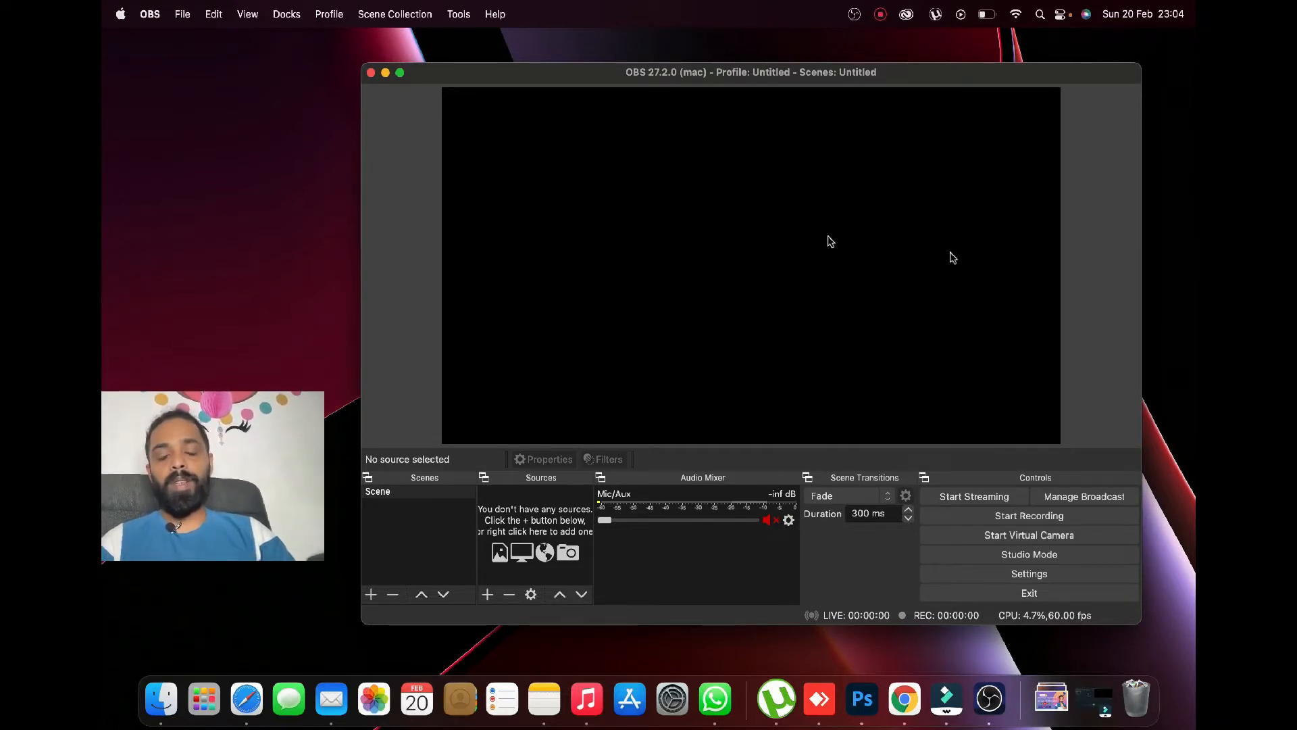
# Step: Review the Stream settings and the list of available services, keeping YouTube - RTMPS as the service
pyautogui.click(1027, 576)
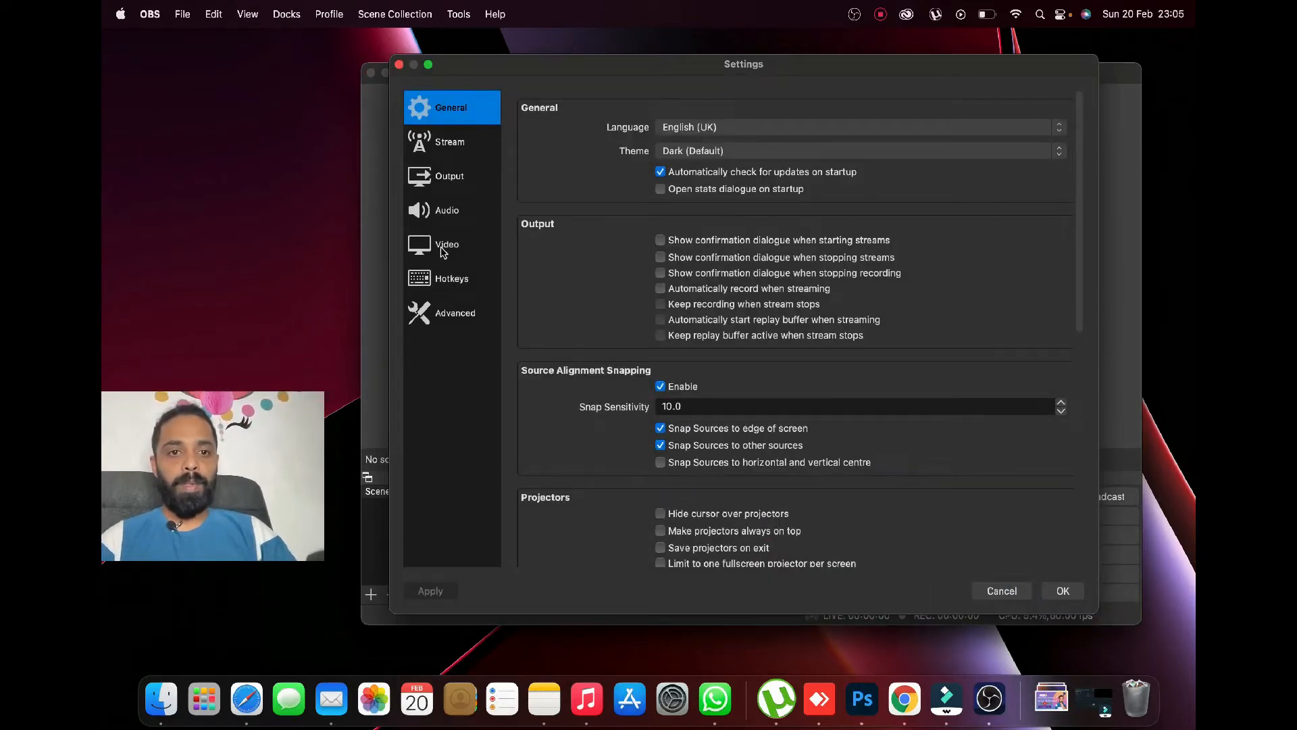
pyautogui.click(450, 145)
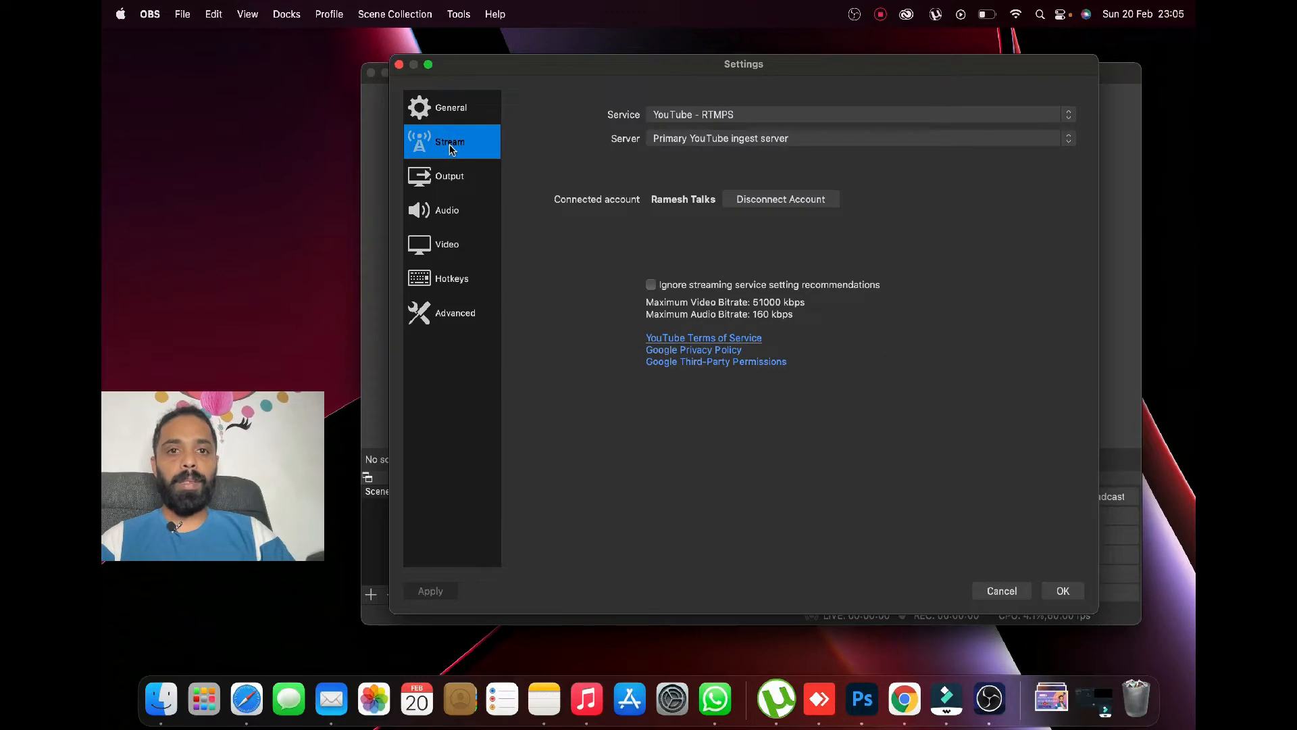
pyautogui.click(719, 116)
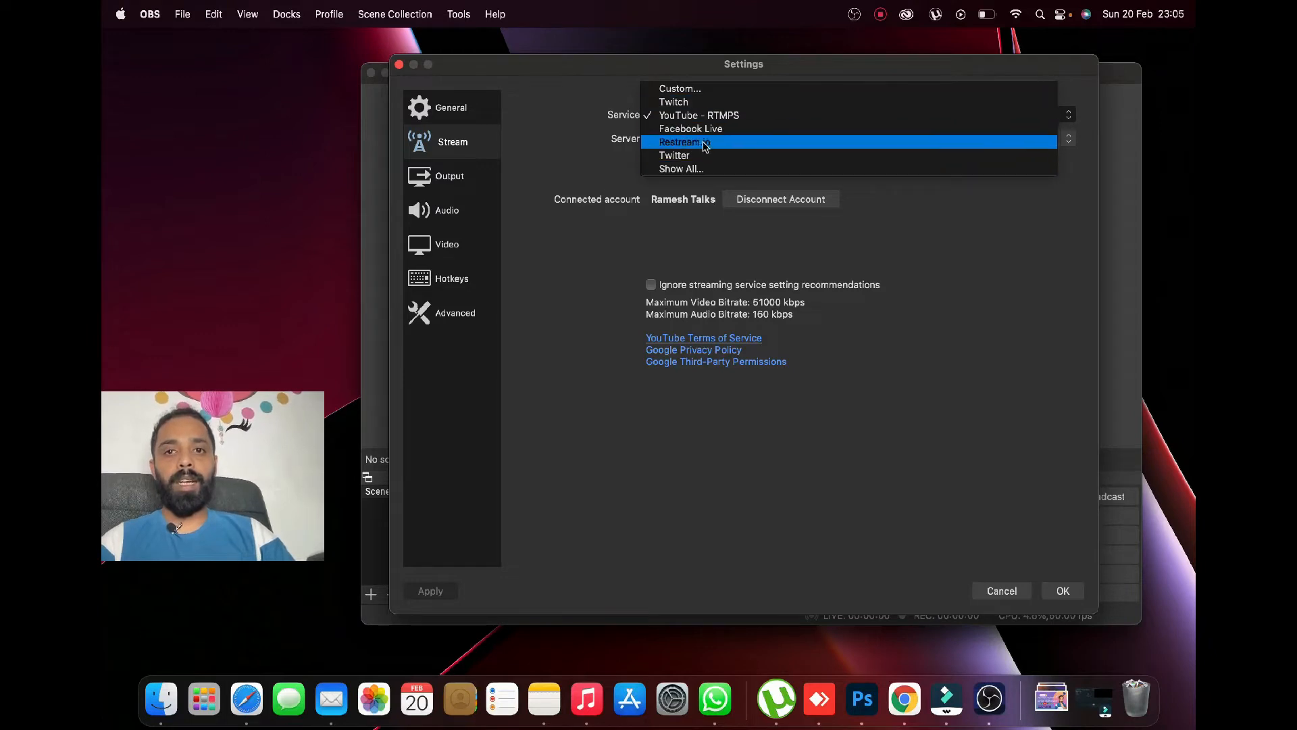
pyautogui.click(593, 151)
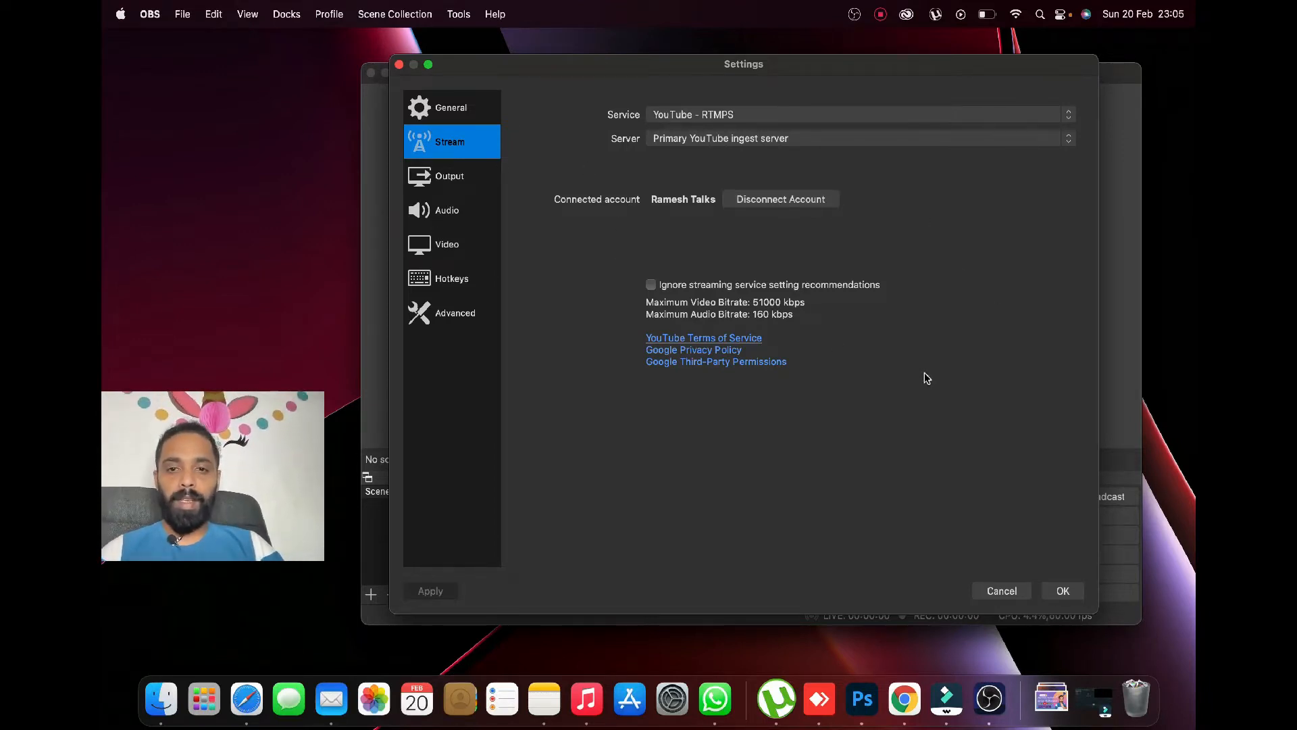
pyautogui.click(1063, 591)
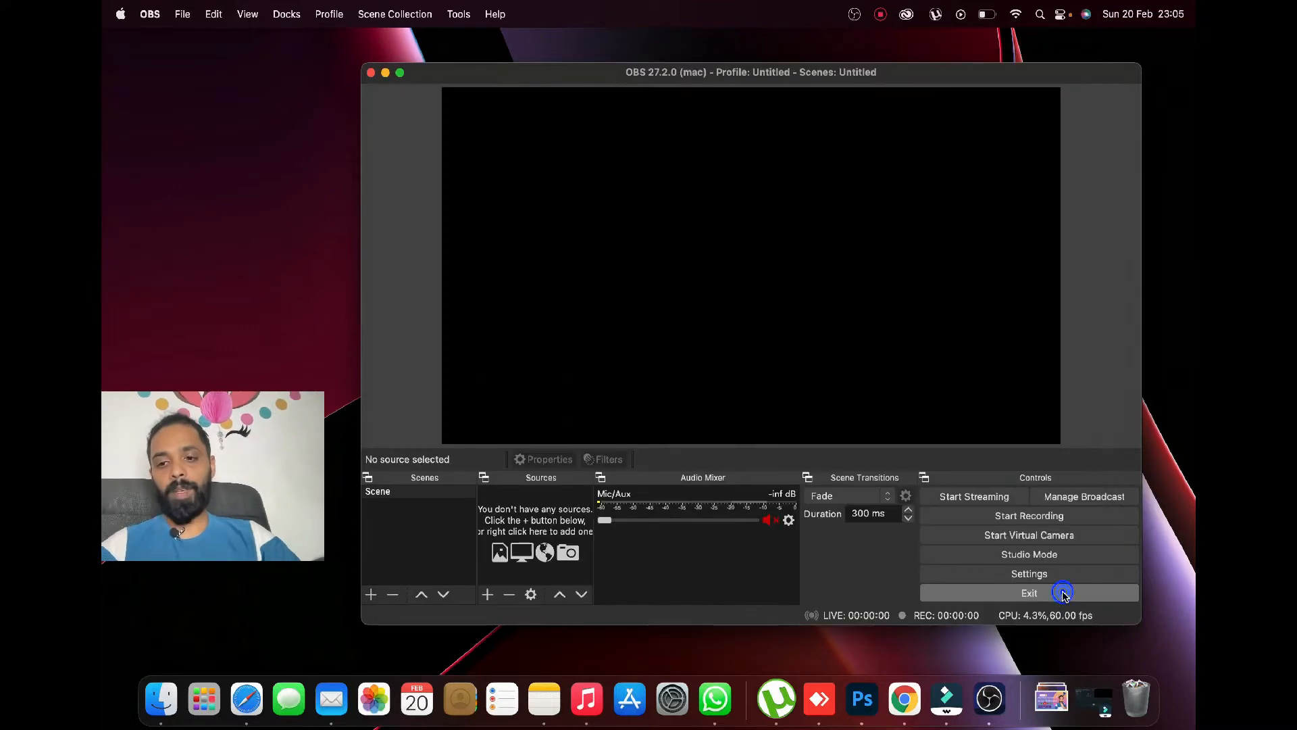
# Step: Try to remove the only scene, and start adding a second scene but cancel it
pyautogui.rightClick(383, 496)
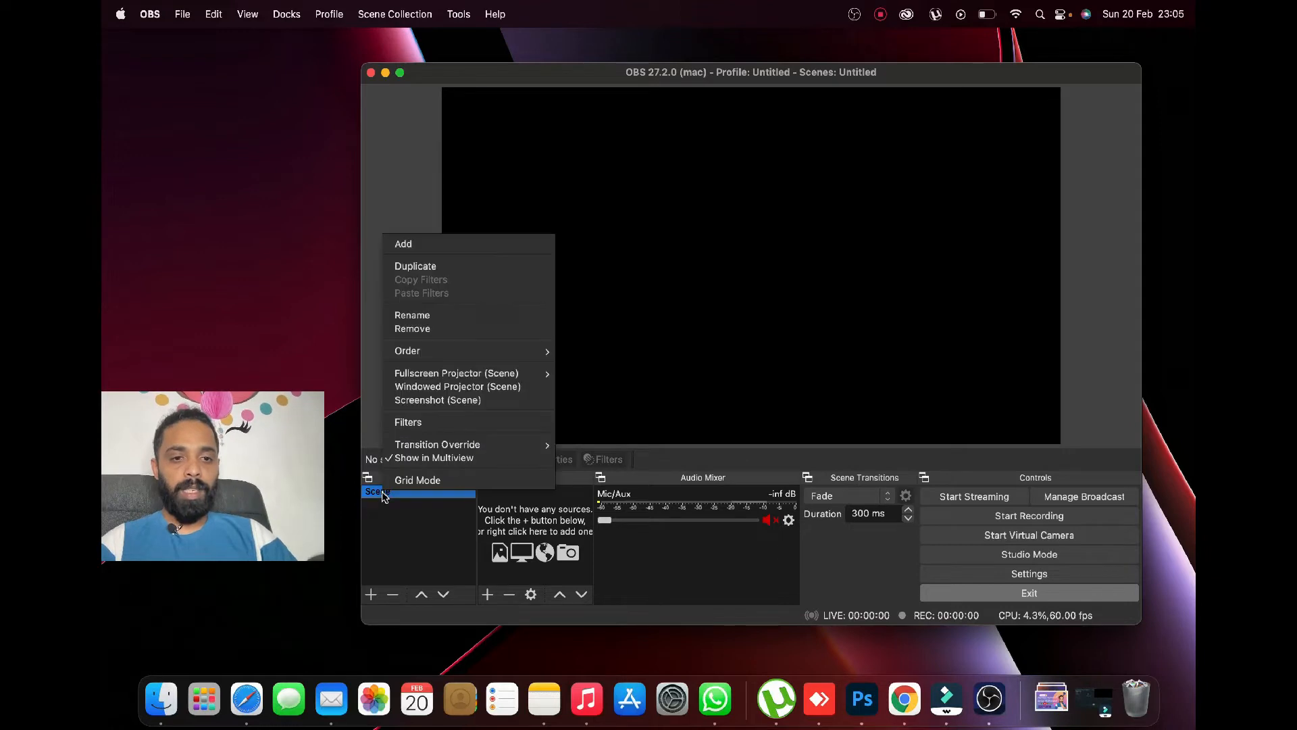
pyautogui.click(471, 332)
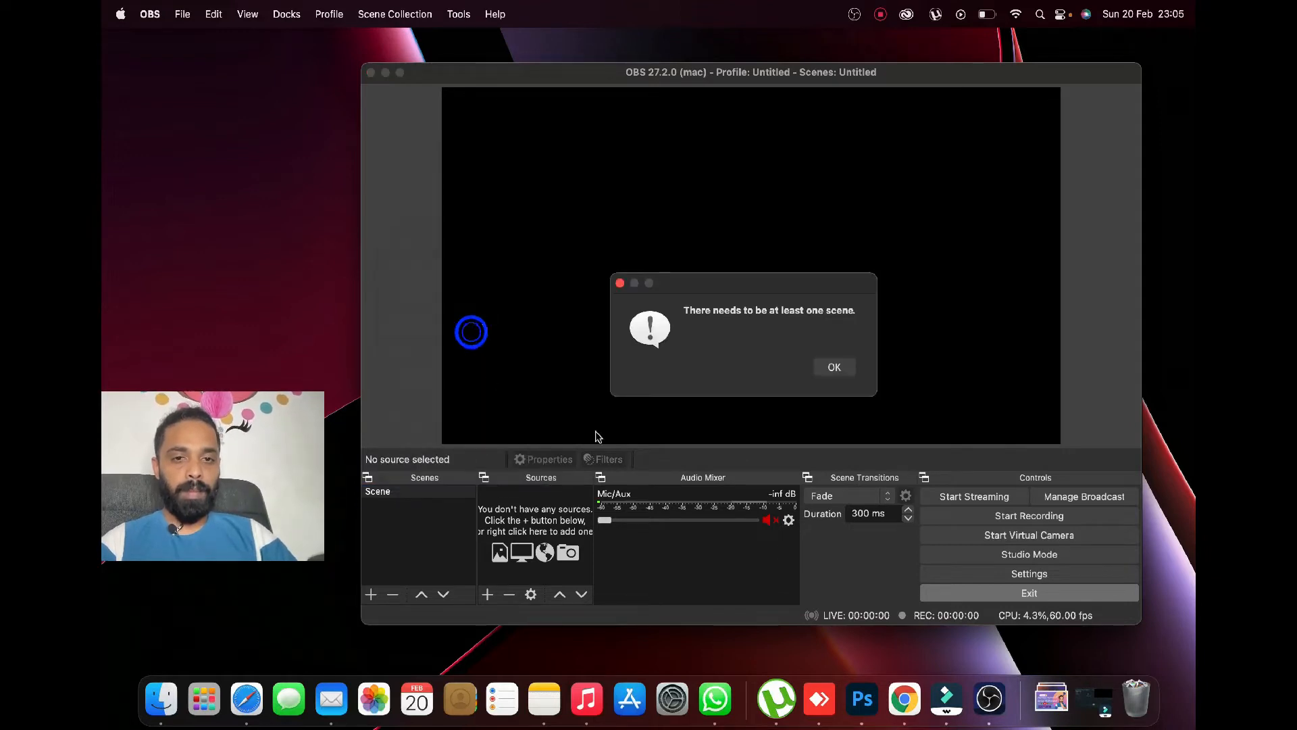
pyautogui.click(838, 361)
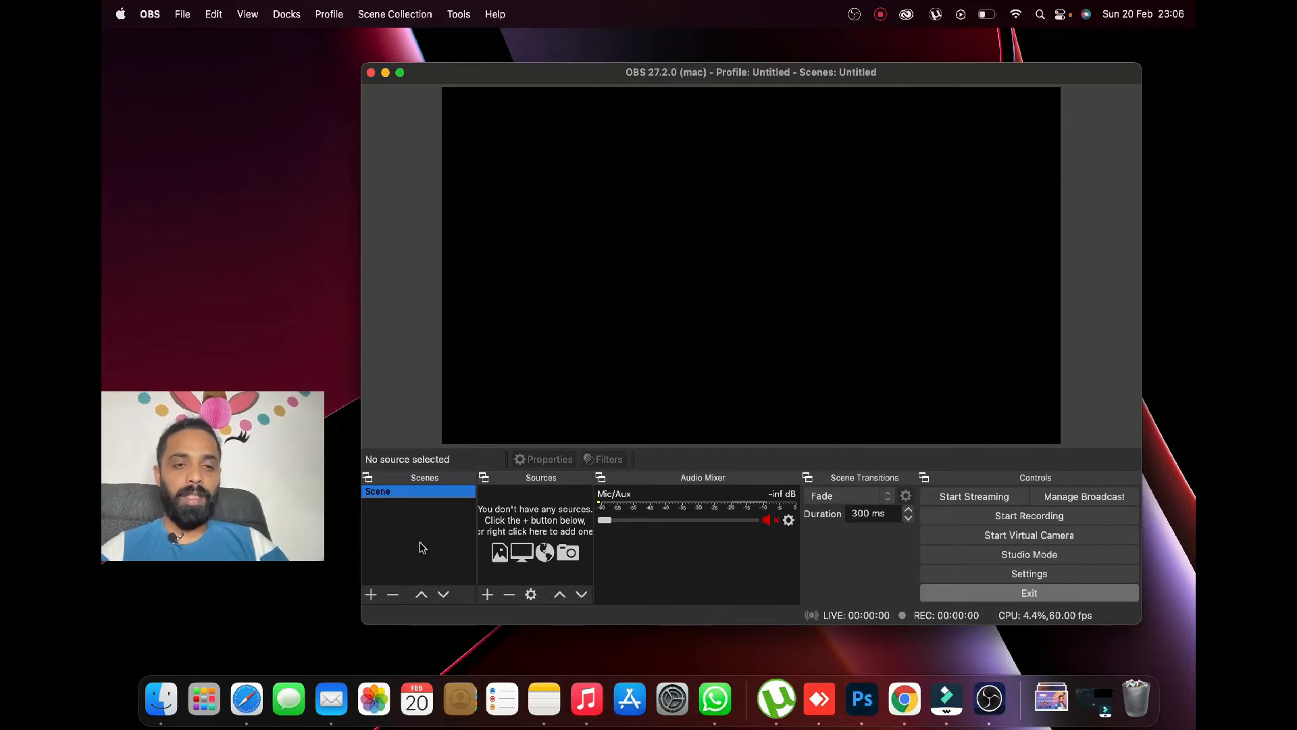
pyautogui.click(370, 594)
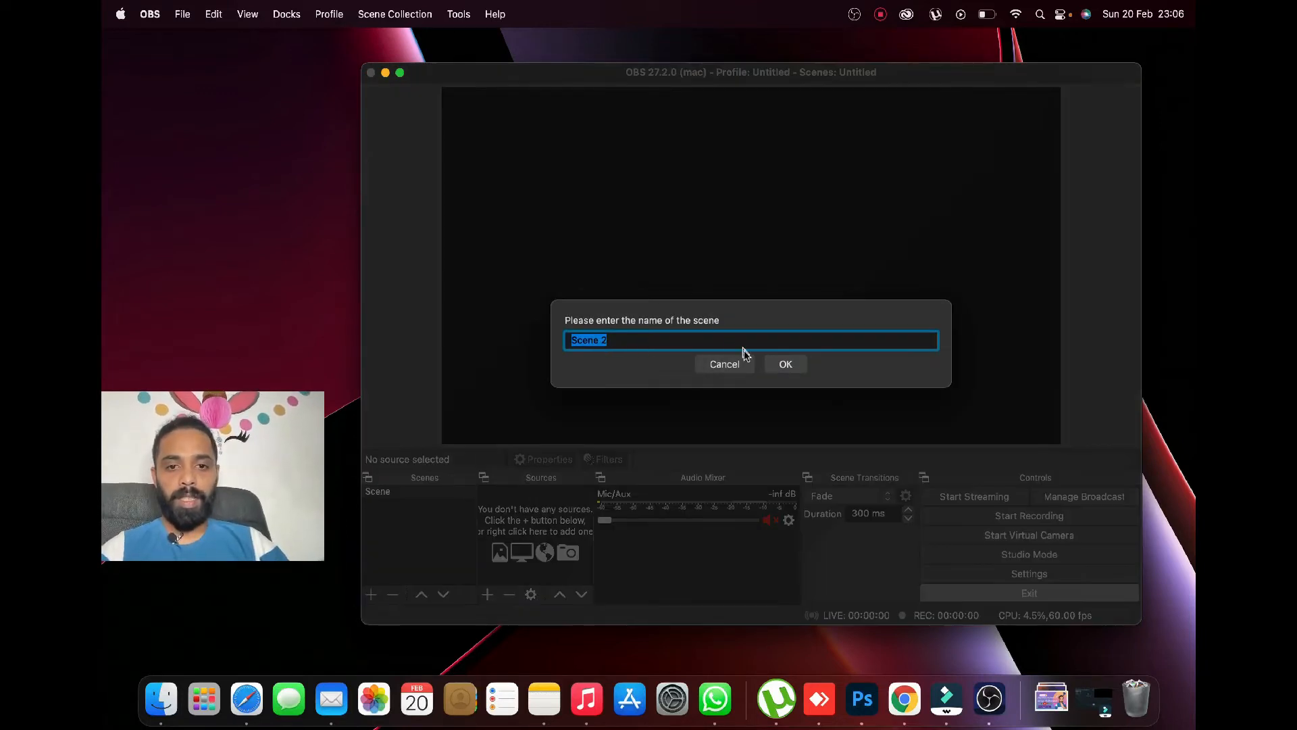
pyautogui.click(738, 369)
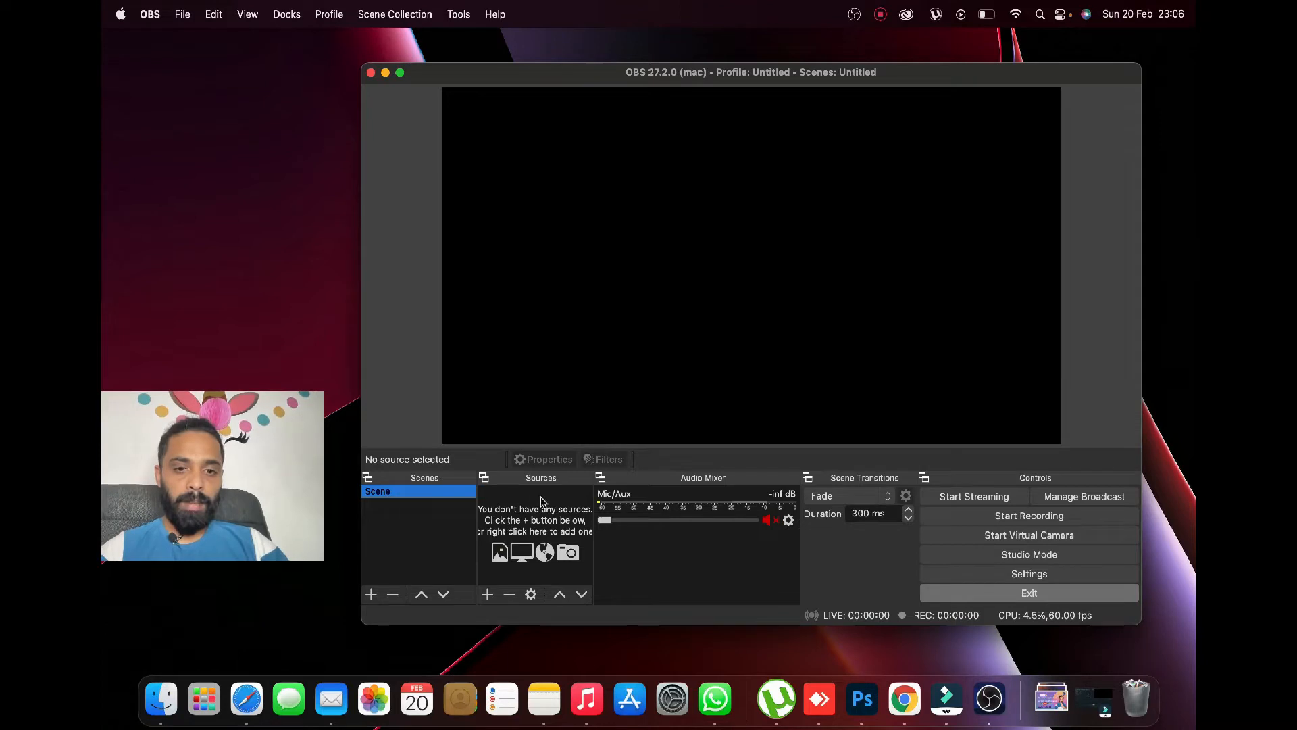
# Step: Add a new visible source of type Media Source to the scene, keeping the default name
pyautogui.click(487, 595)
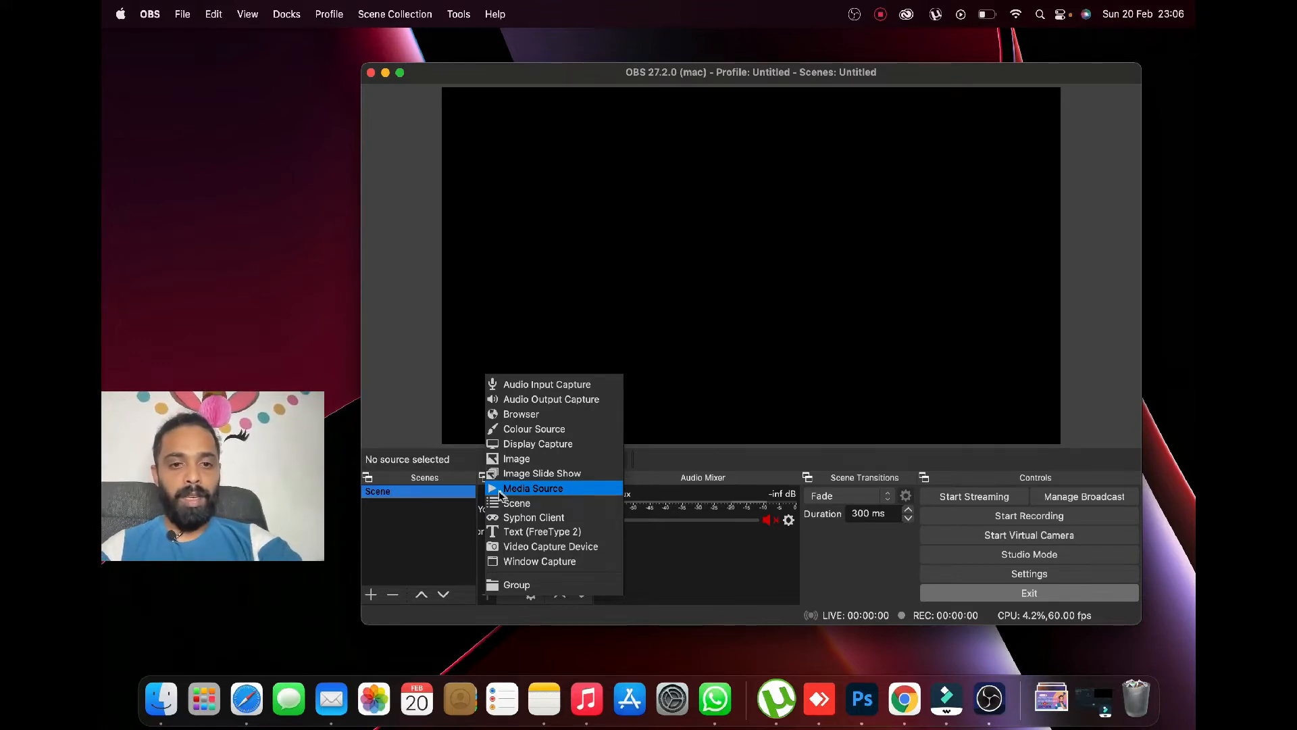
pyautogui.click(554, 490)
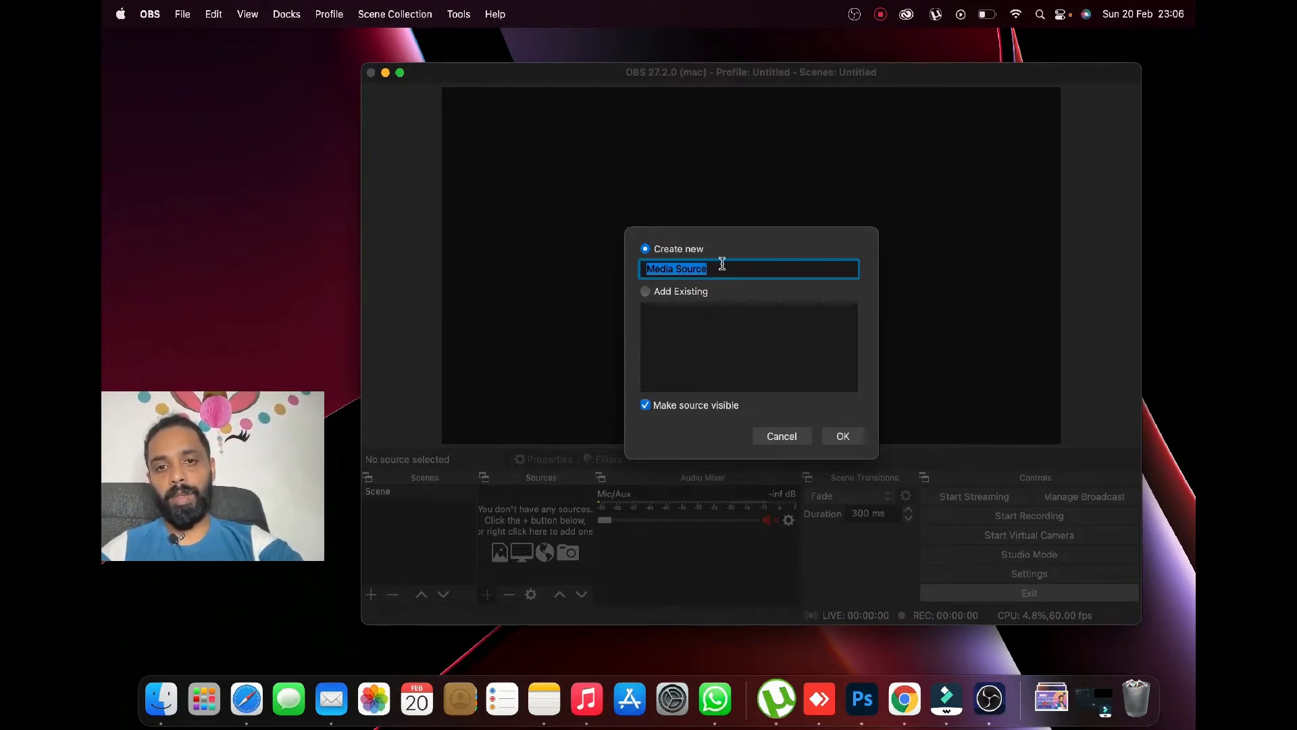
pyautogui.click(843, 436)
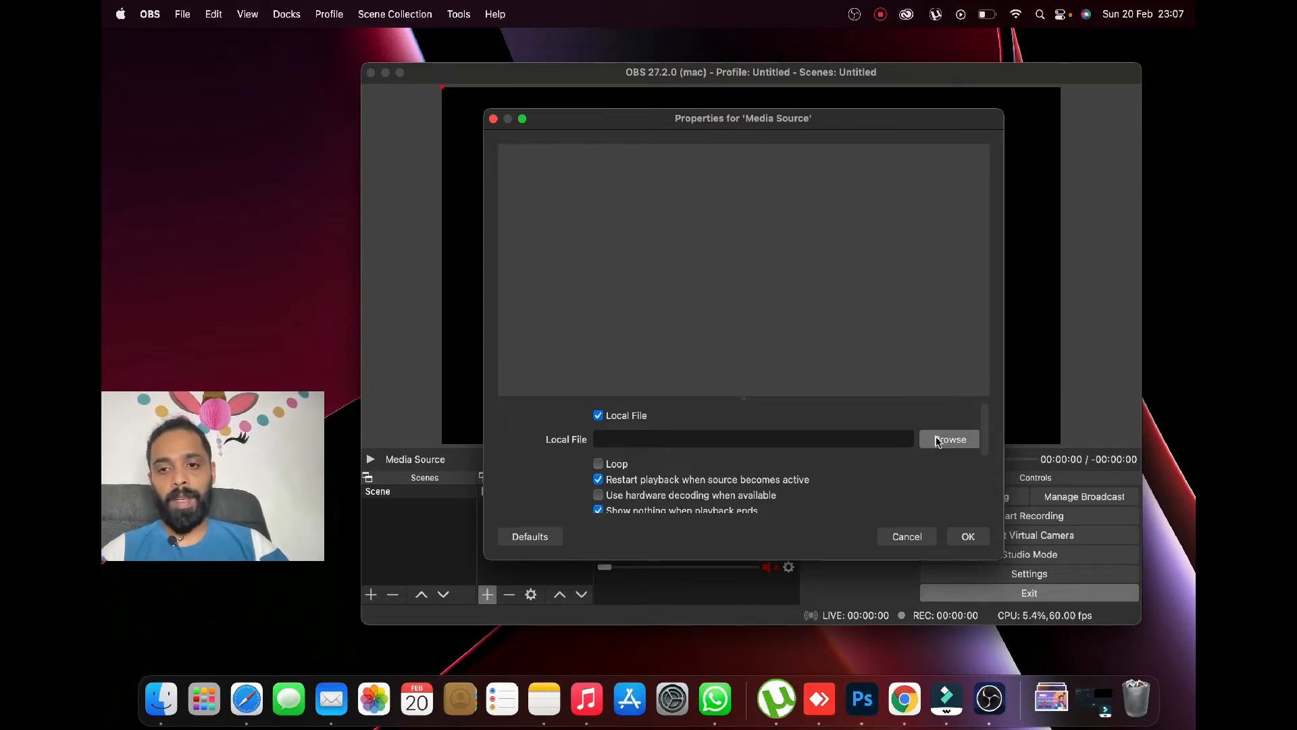
# Step: Browse for the media source's local file in the Photos location, with the file filter set to All Files
pyautogui.scroll(-2, 941, 441)
pyautogui.scroll(2, 938, 442)
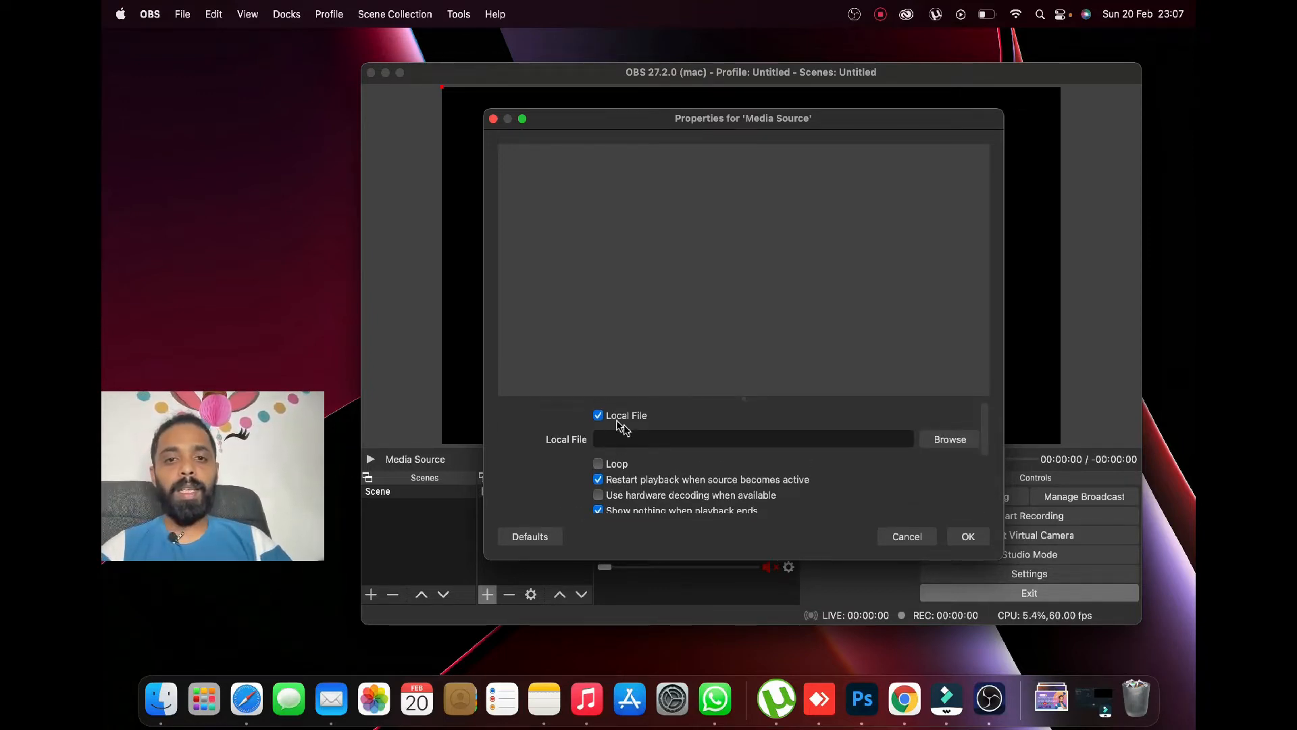
pyautogui.click(950, 440)
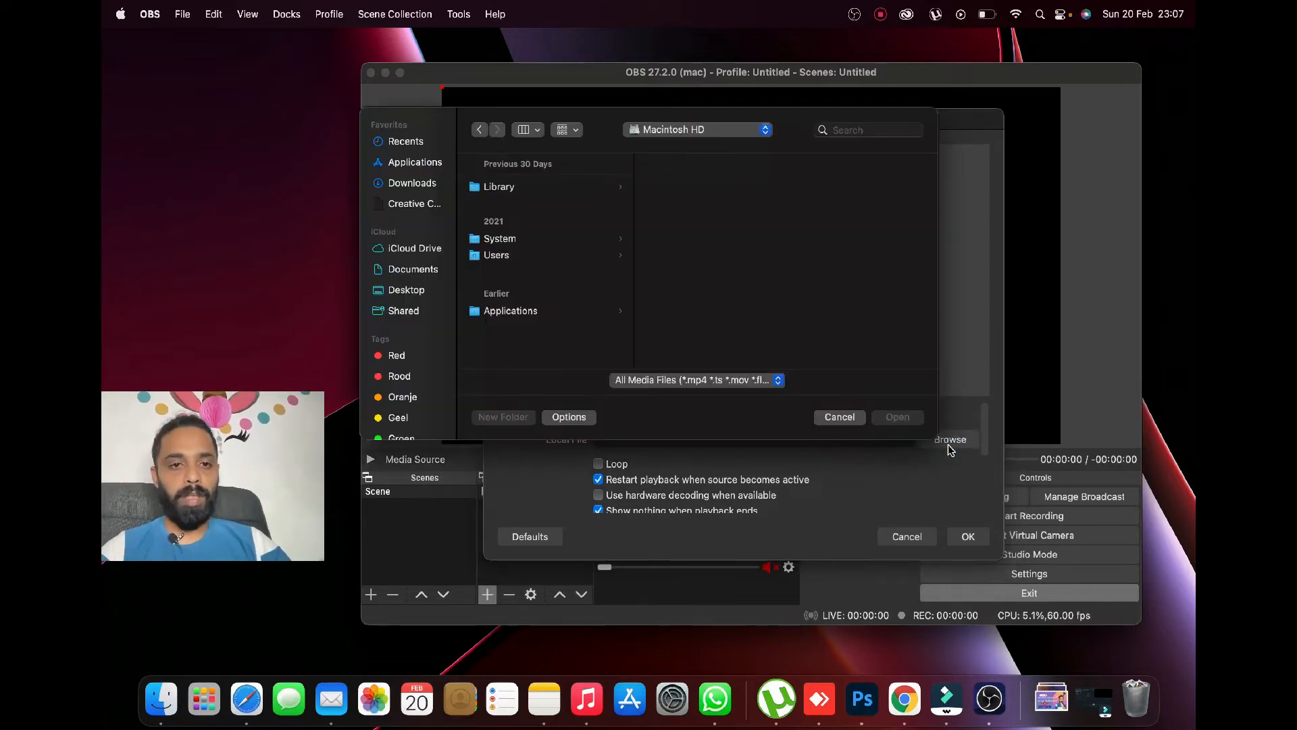
pyautogui.scroll(-5, 395, 399)
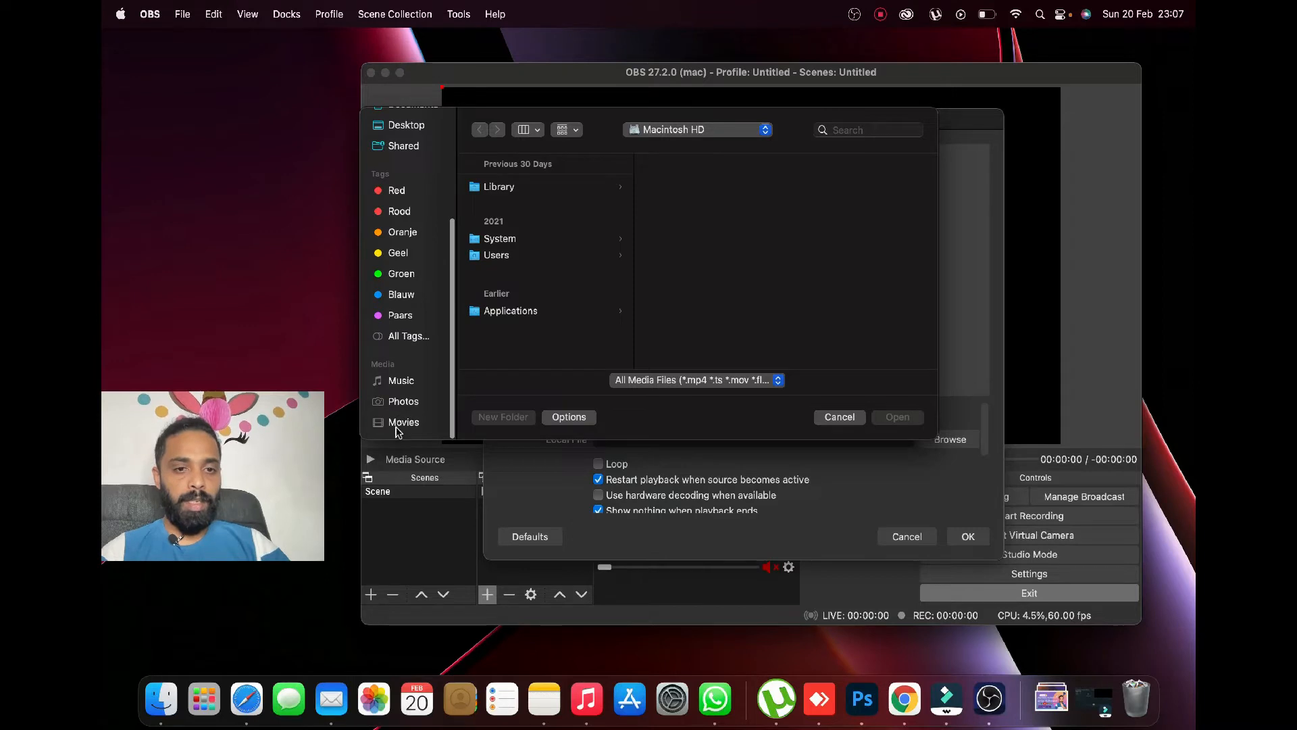
pyautogui.click(404, 405)
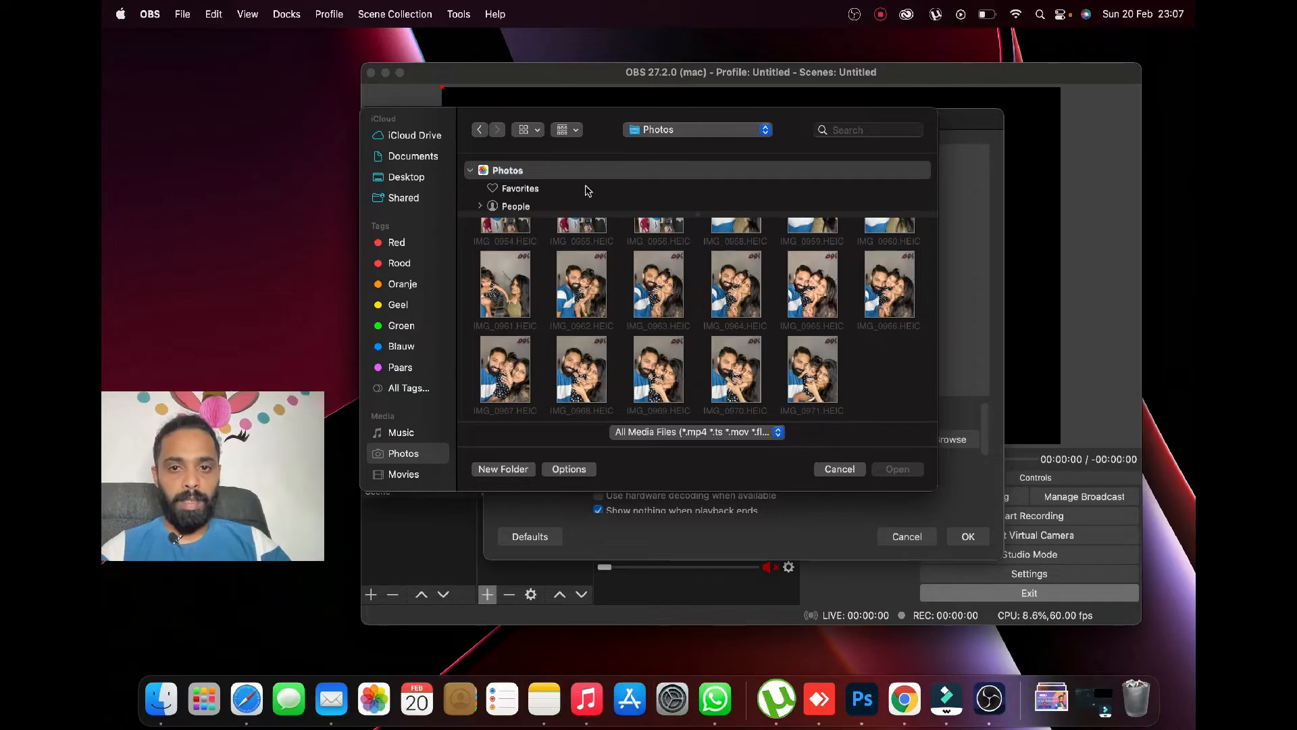
pyautogui.click(736, 434)
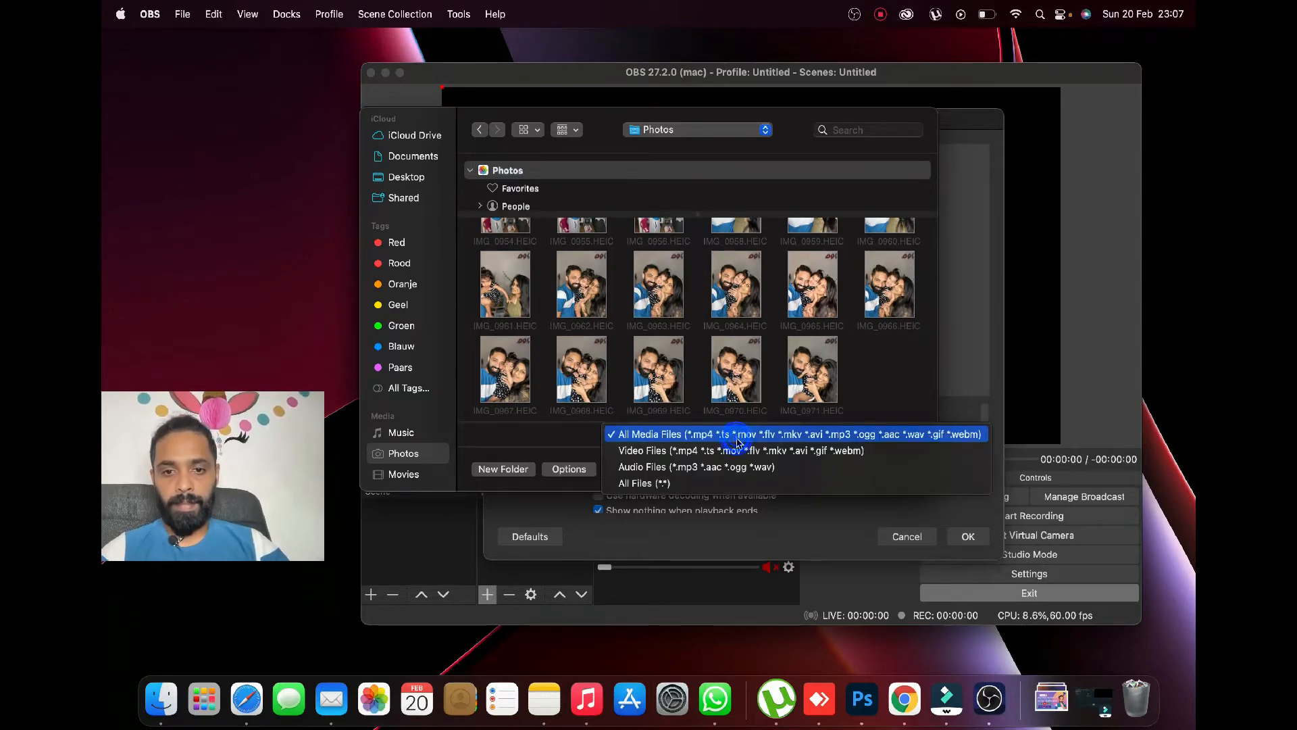
pyautogui.click(722, 483)
# Step: Look through the Photos, Movies, Documents and Desktop locations for a video file
pyautogui.scroll(10, 880, 385)
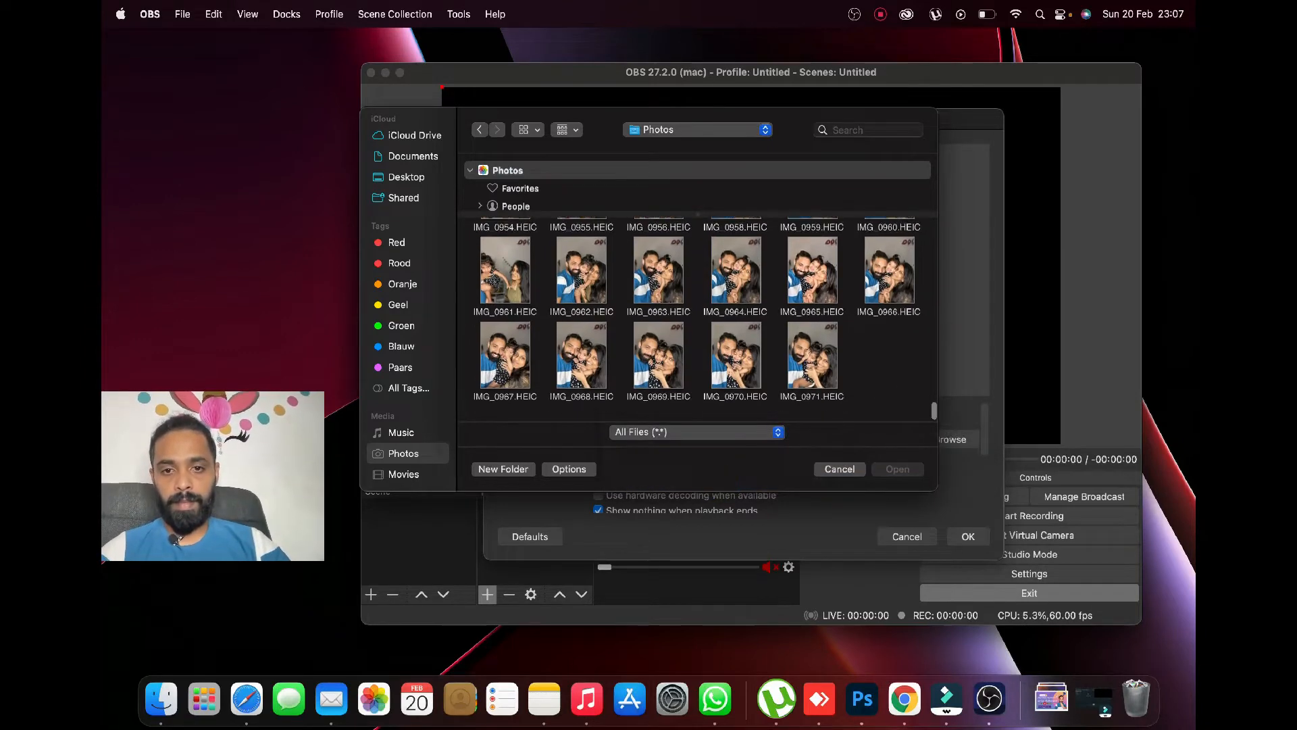
pyautogui.scroll(10, 880, 385)
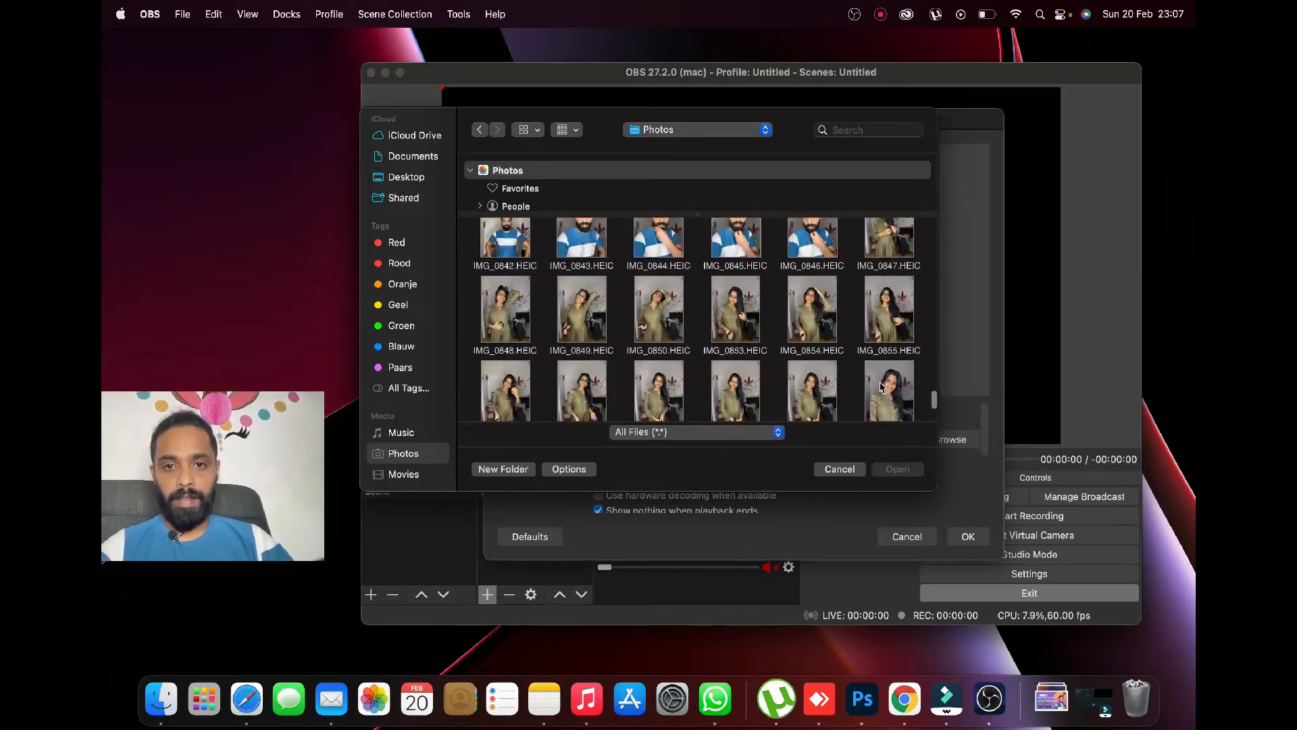
pyautogui.scroll(-15, 880, 386)
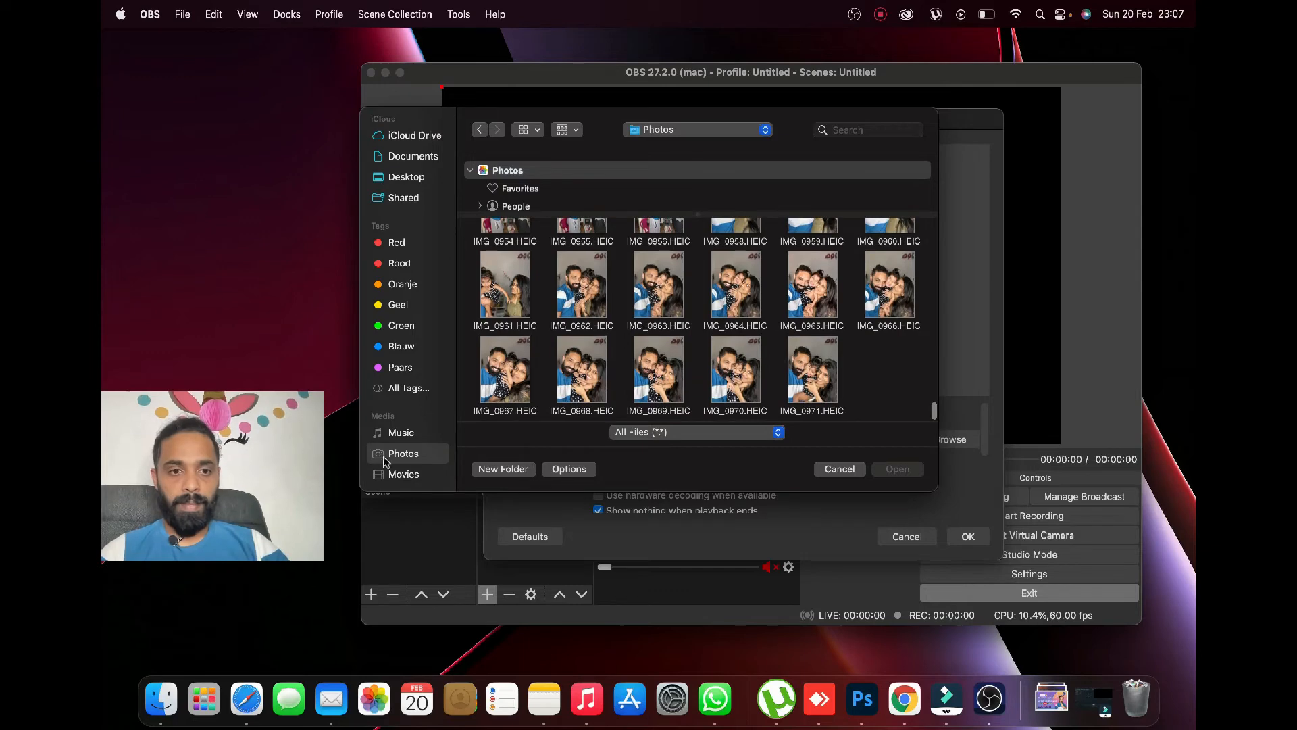
pyautogui.click(398, 475)
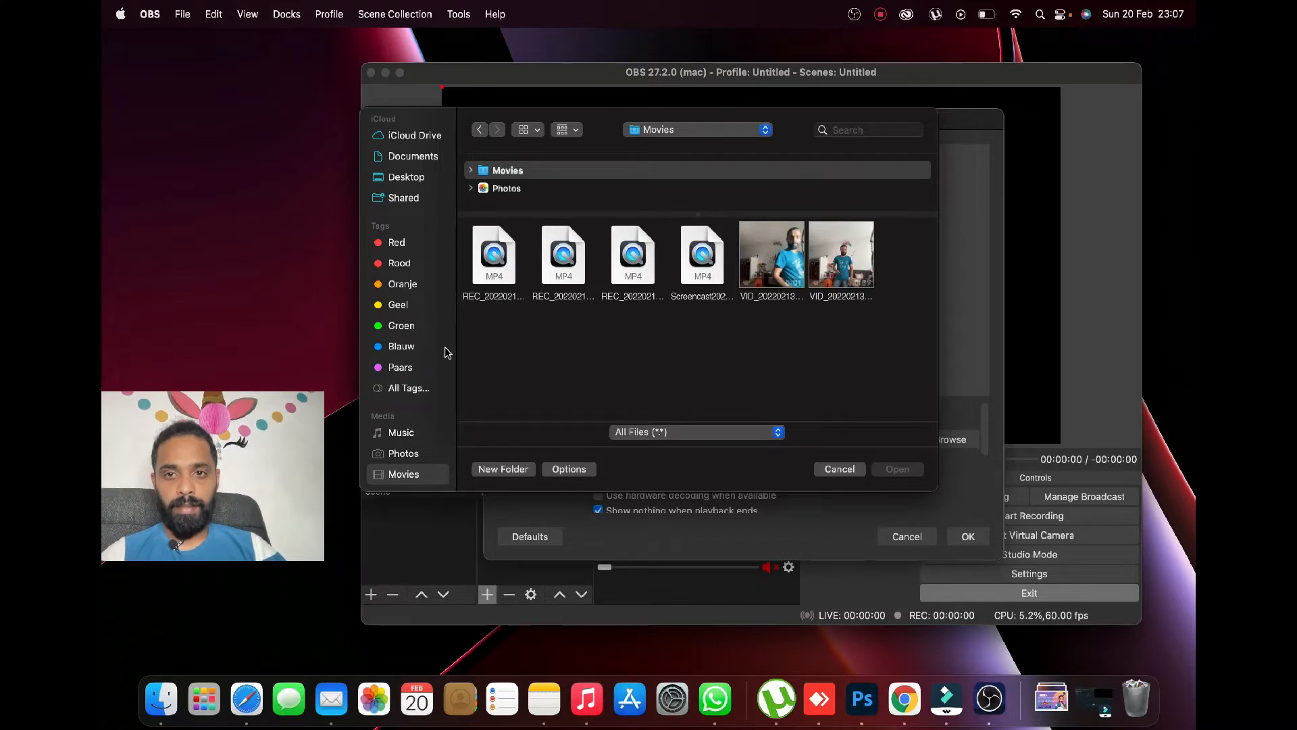
pyautogui.scroll(3, 398, 344)
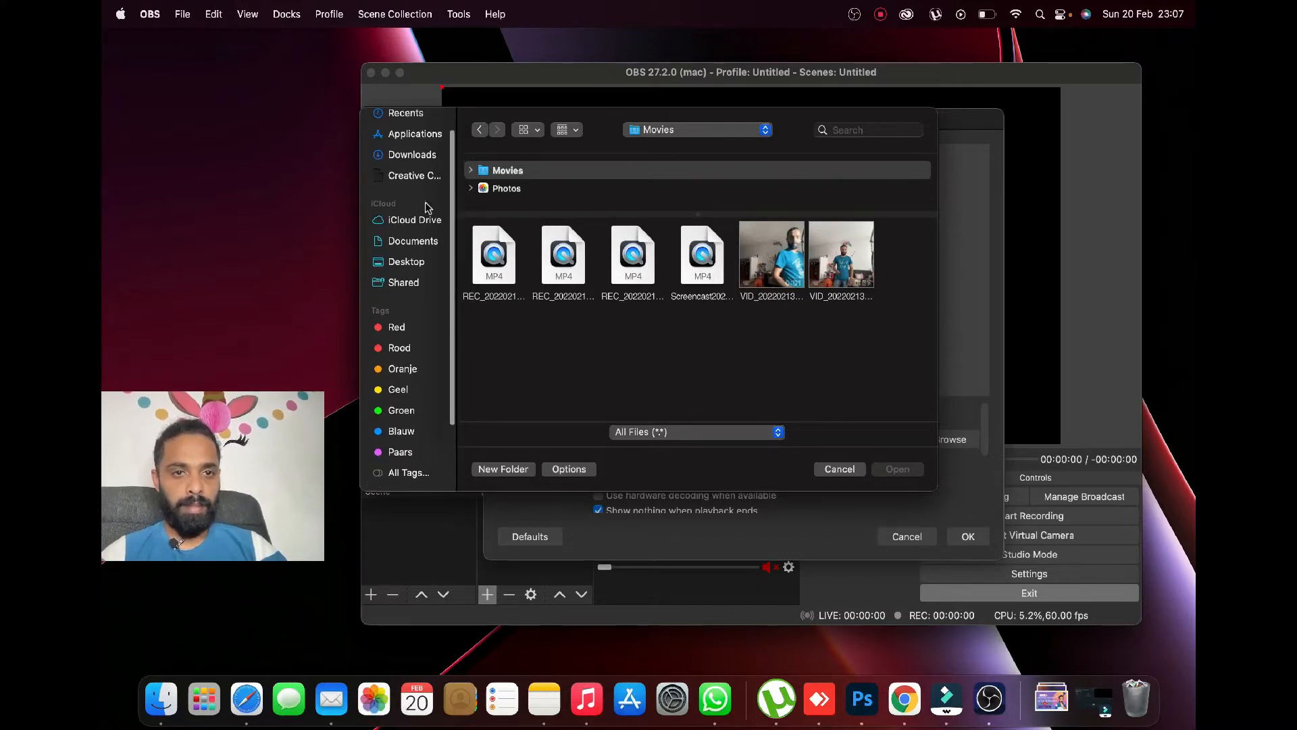
pyautogui.click(410, 240)
pyautogui.click(406, 262)
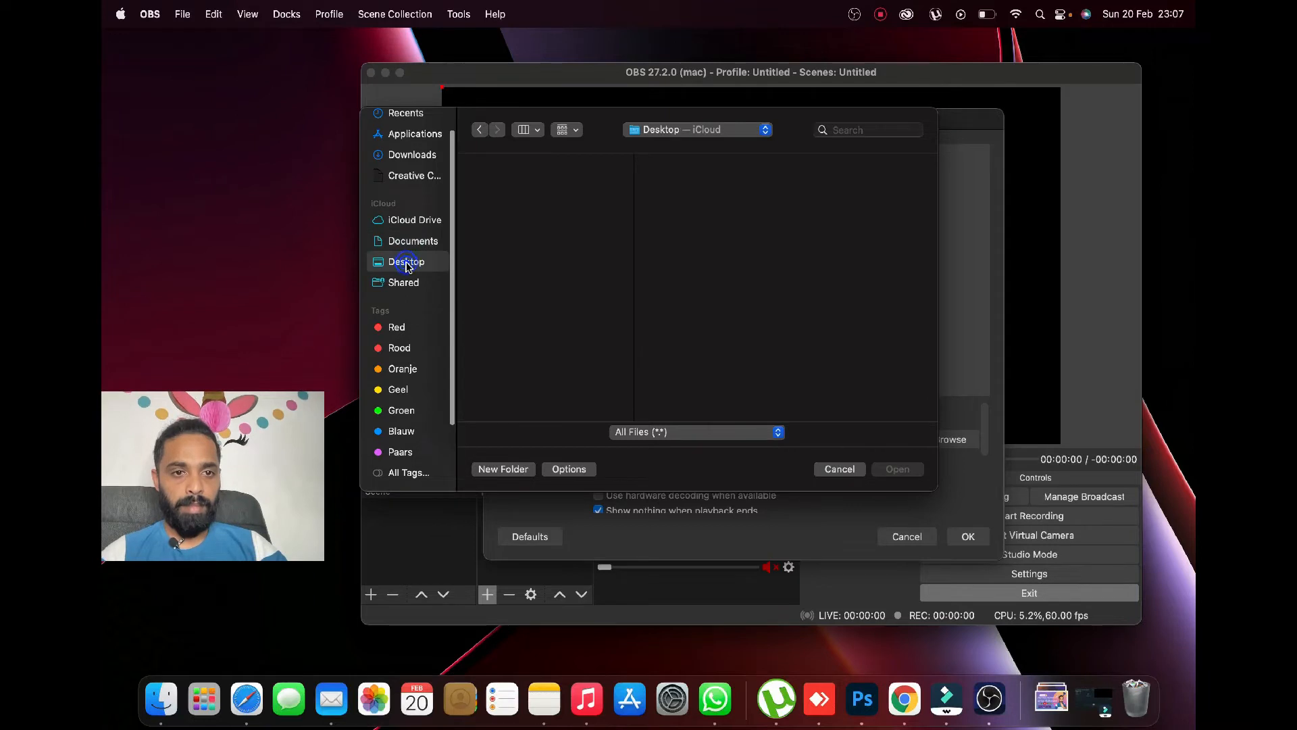
# Step: Load yesterday's 10000000_77...70233_n.mp4 video from the Downloads folder as the media source's local file
pyautogui.click(423, 162)
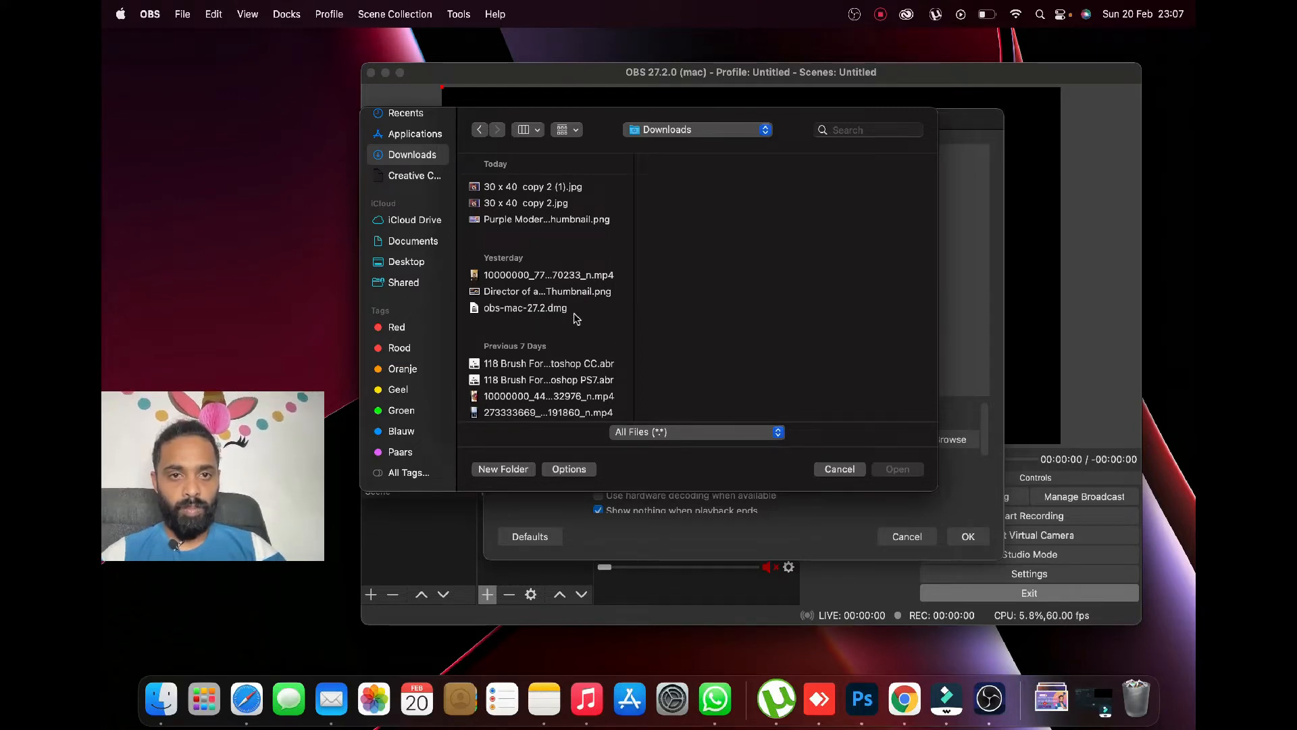
pyautogui.scroll(-10, 559, 316)
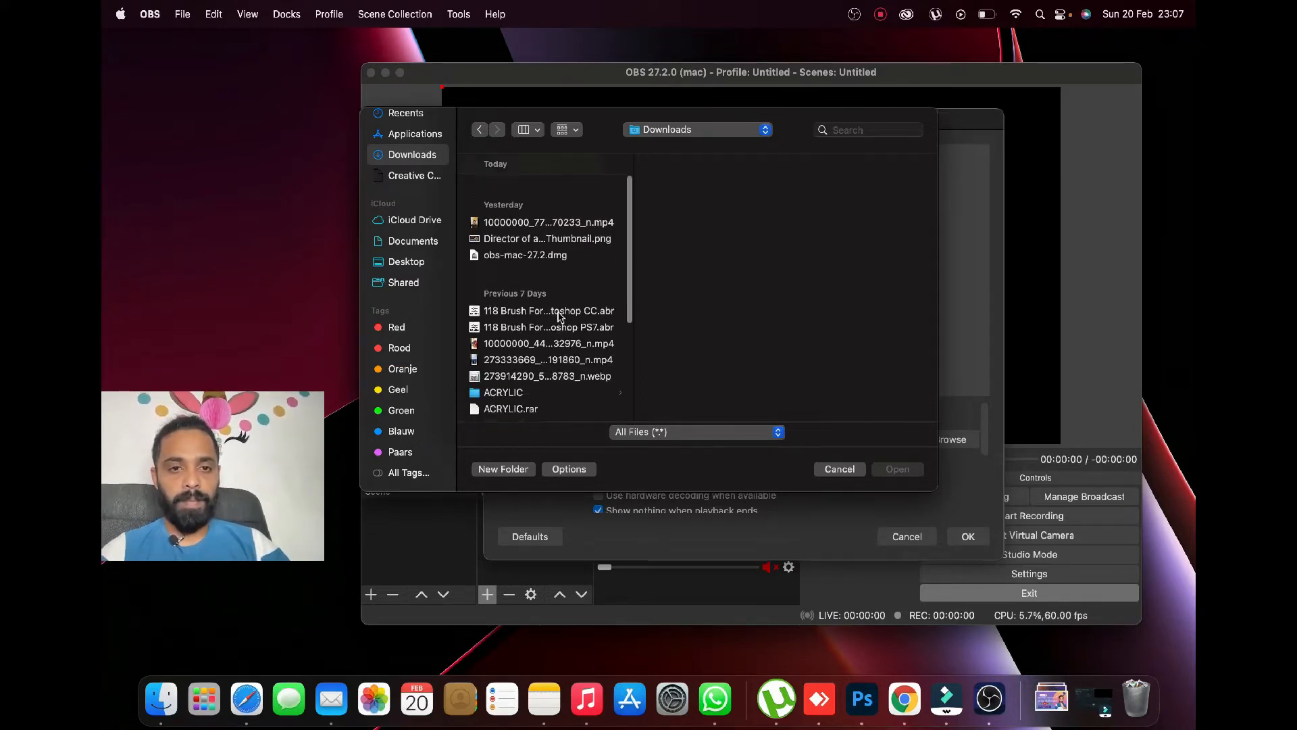
pyautogui.scroll(10, 560, 316)
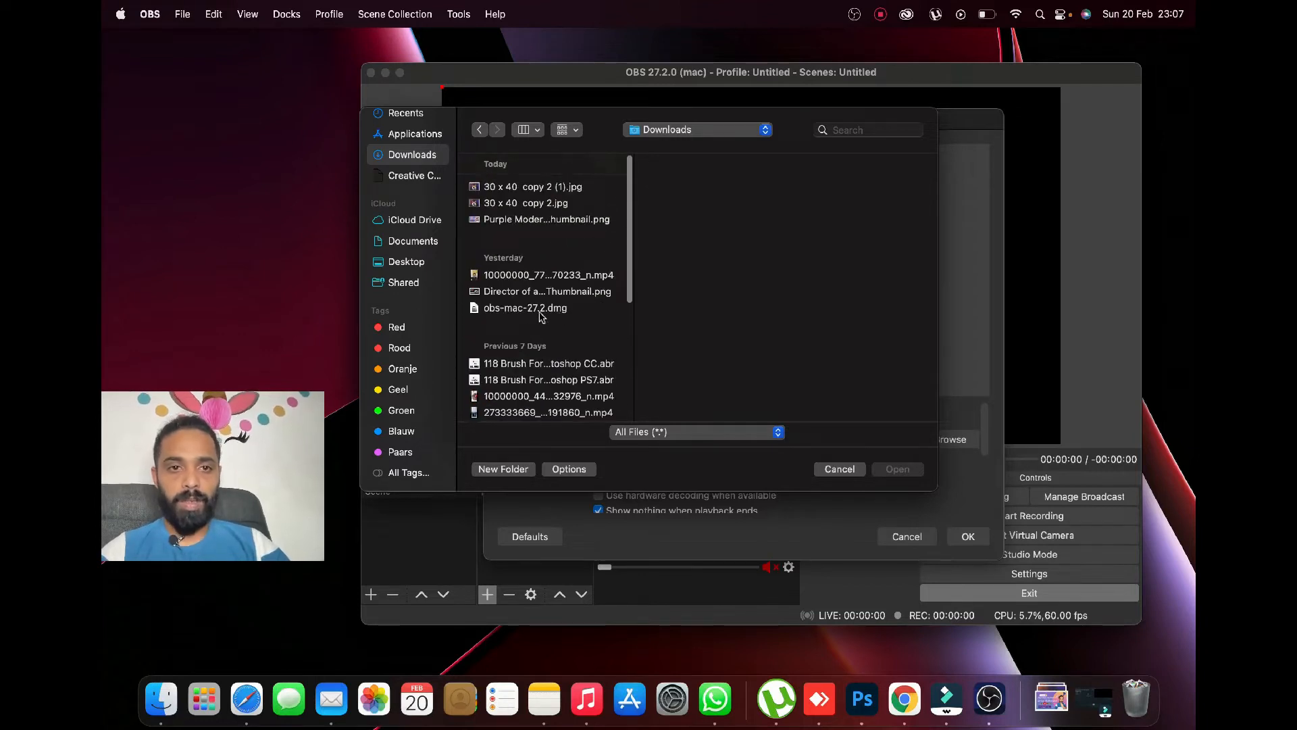
pyautogui.click(529, 276)
pyautogui.click(899, 469)
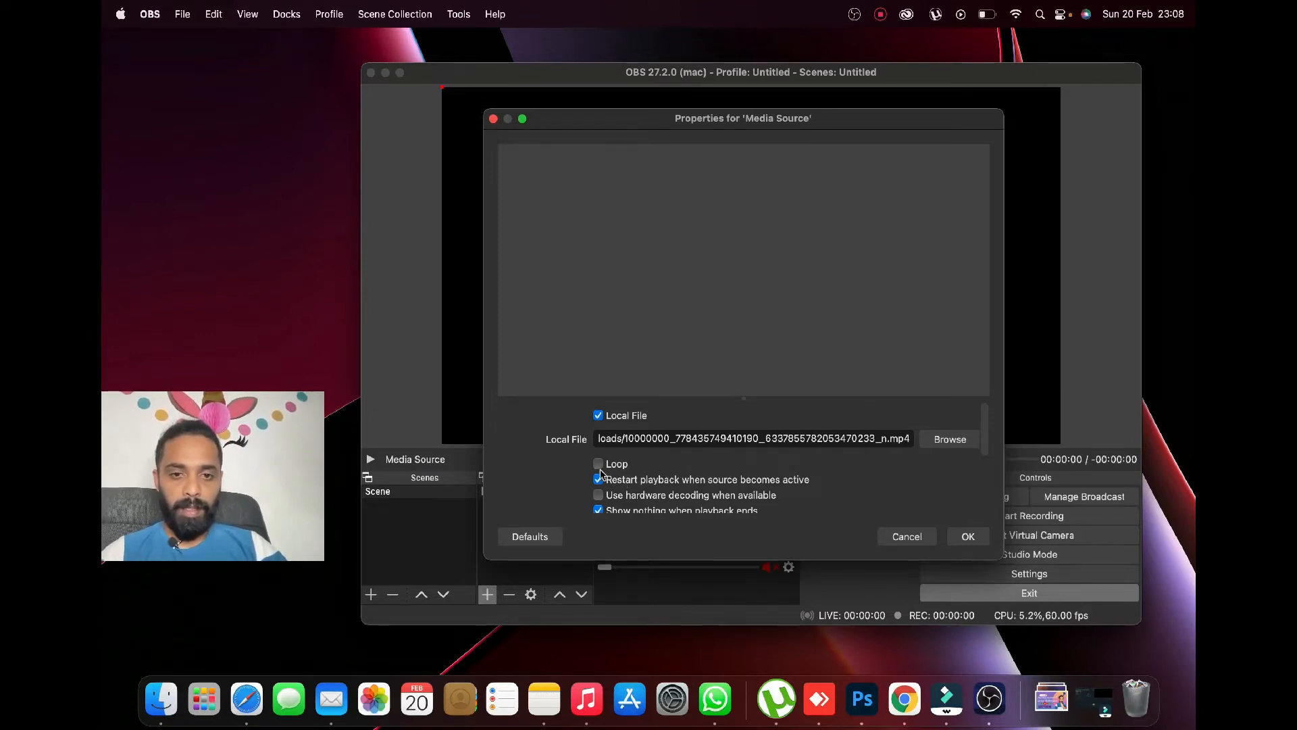
# Step: Review the media source's playback, speed and colour range options, keep them as they are and confirm the properties
pyautogui.scroll(-2, 623, 467)
pyautogui.scroll(2, 623, 466)
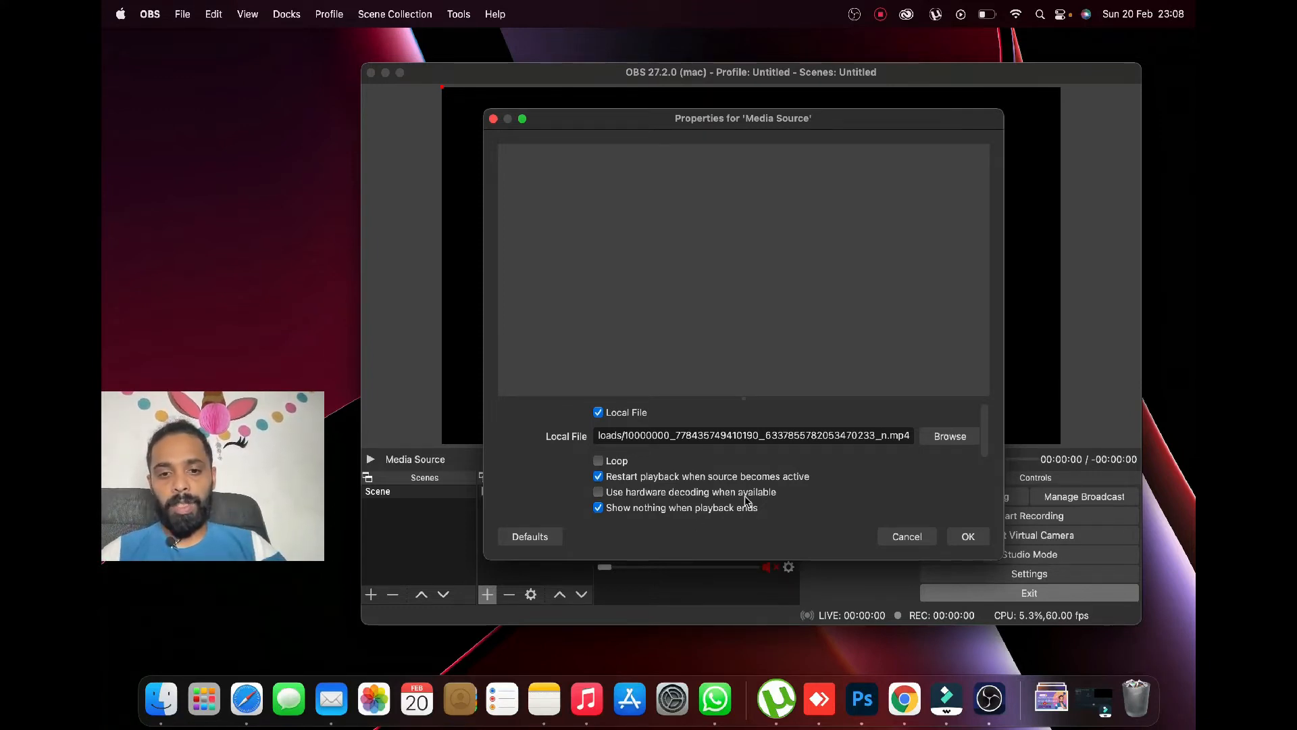
pyautogui.scroll(-5, 746, 500)
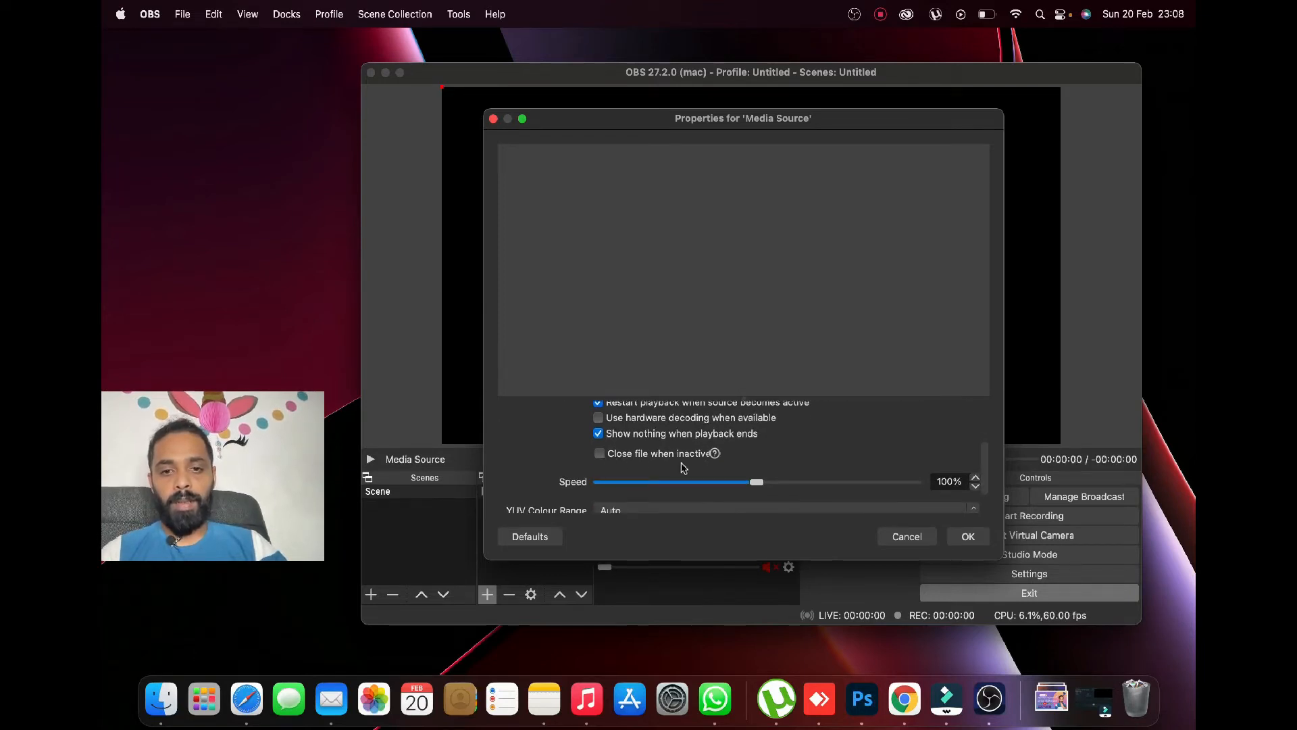
pyautogui.scroll(-2, 732, 497)
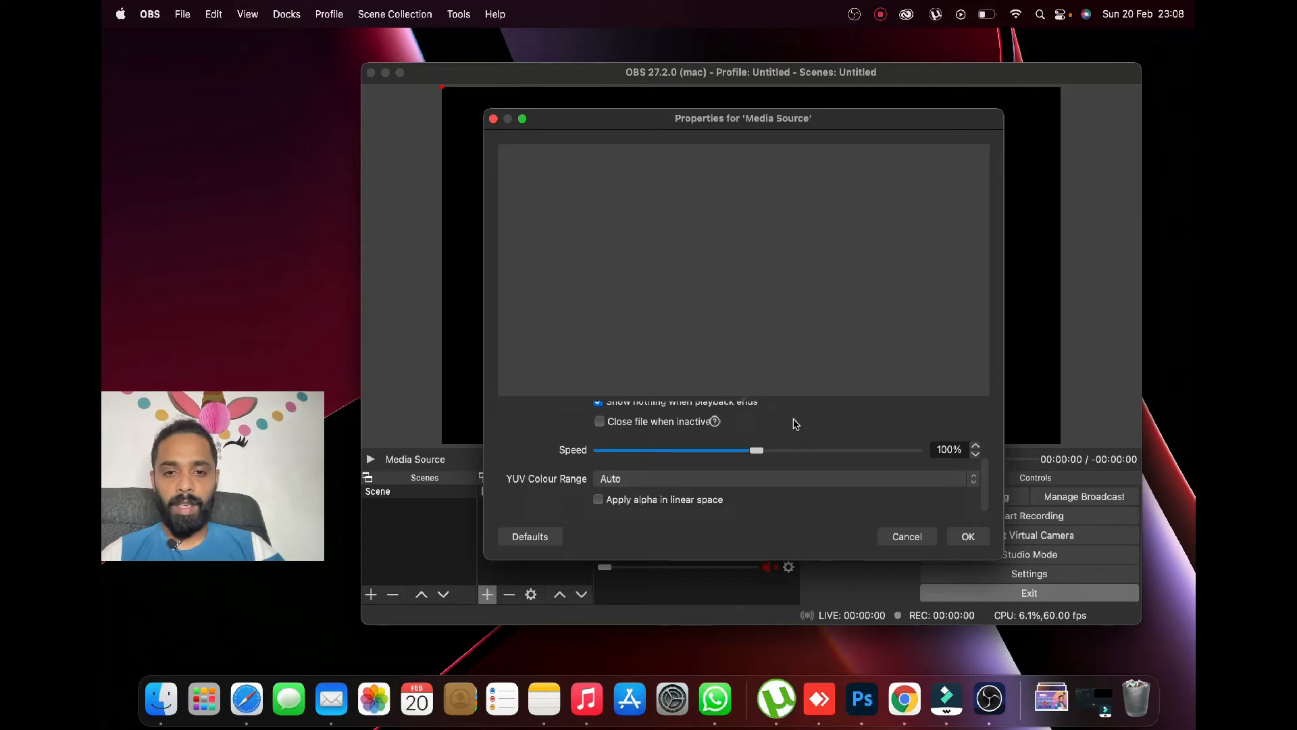
pyautogui.scroll(5, 796, 423)
pyautogui.scroll(-5, 694, 493)
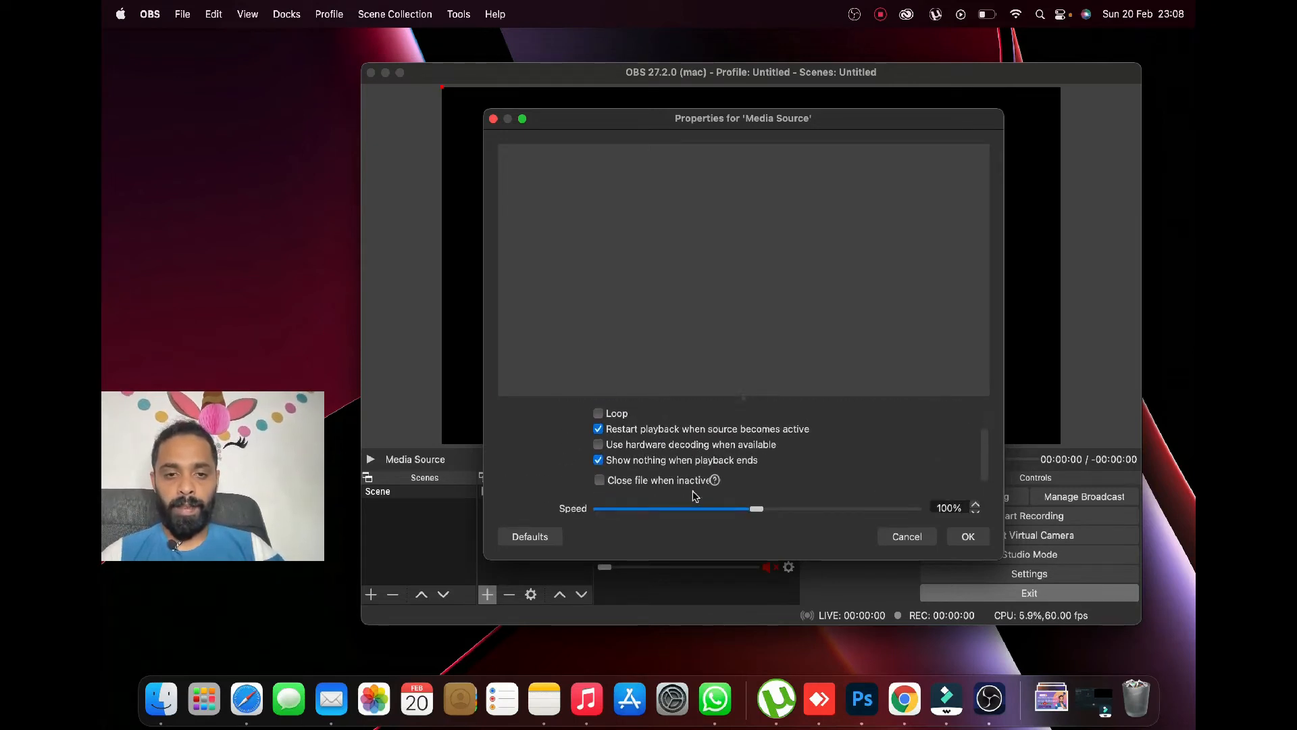
pyautogui.scroll(-1, 694, 495)
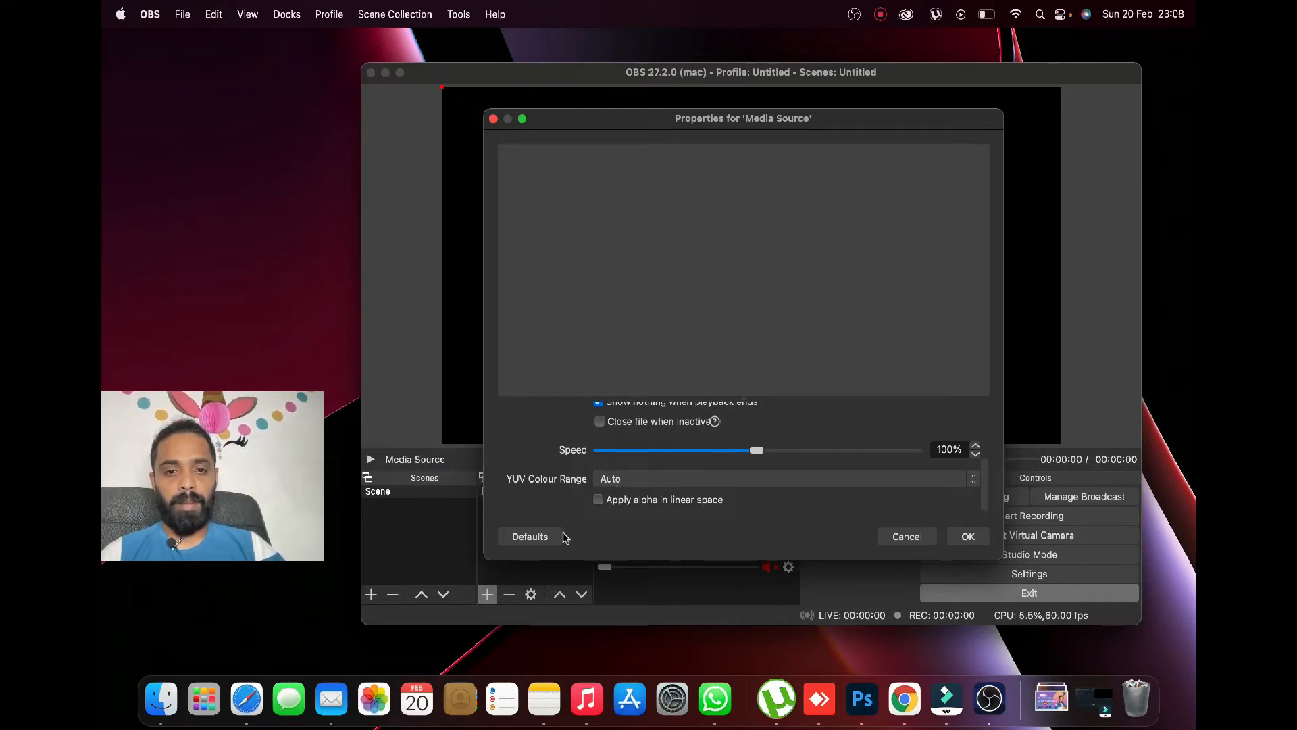
pyautogui.scroll(5, 804, 438)
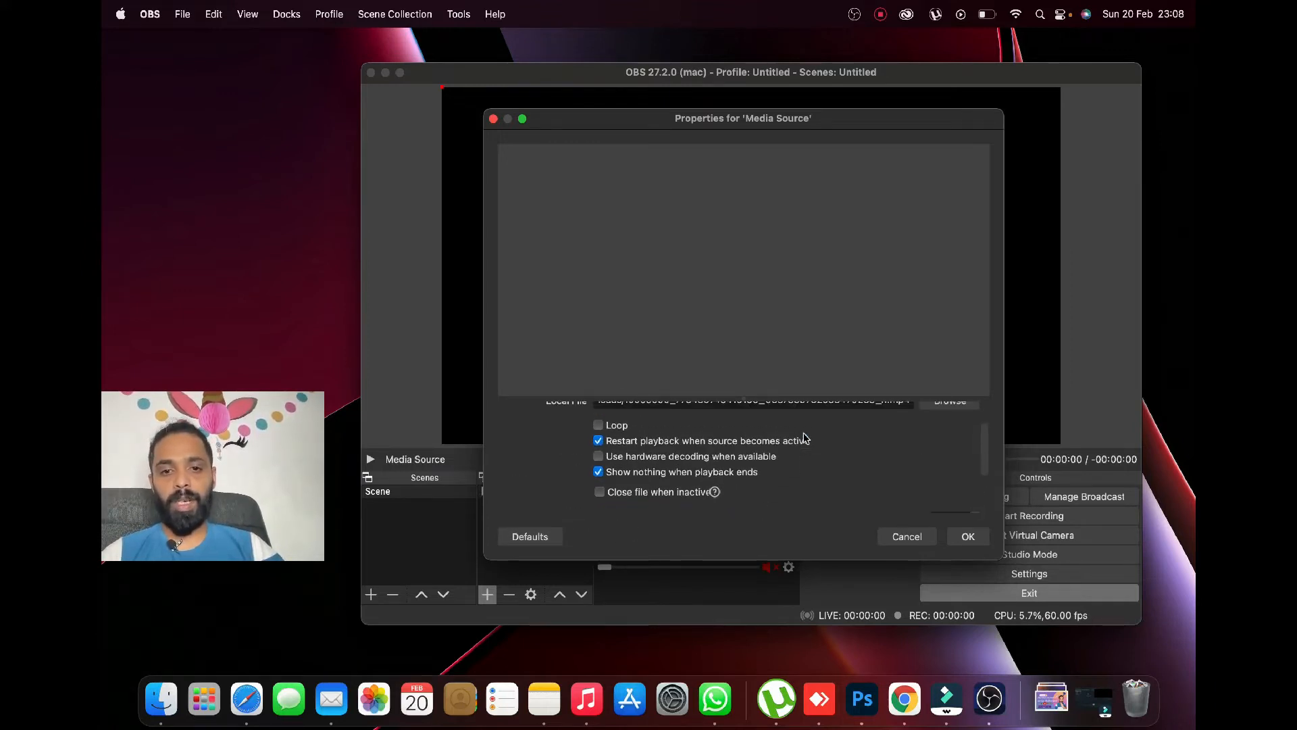
pyautogui.click(969, 536)
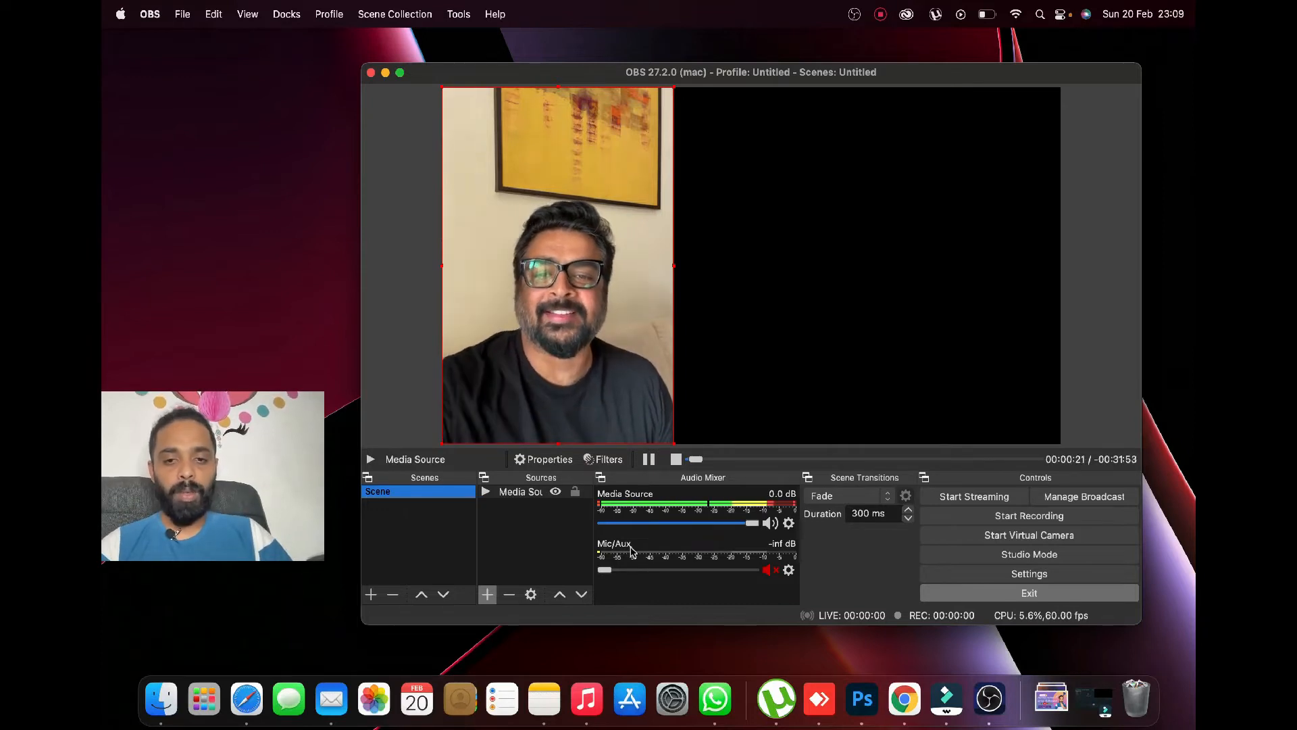
# Step: Try unmuting Mic/Aux in the audio mixer and mute it again, and stop and restart the media playback
pyautogui.click(768, 570)
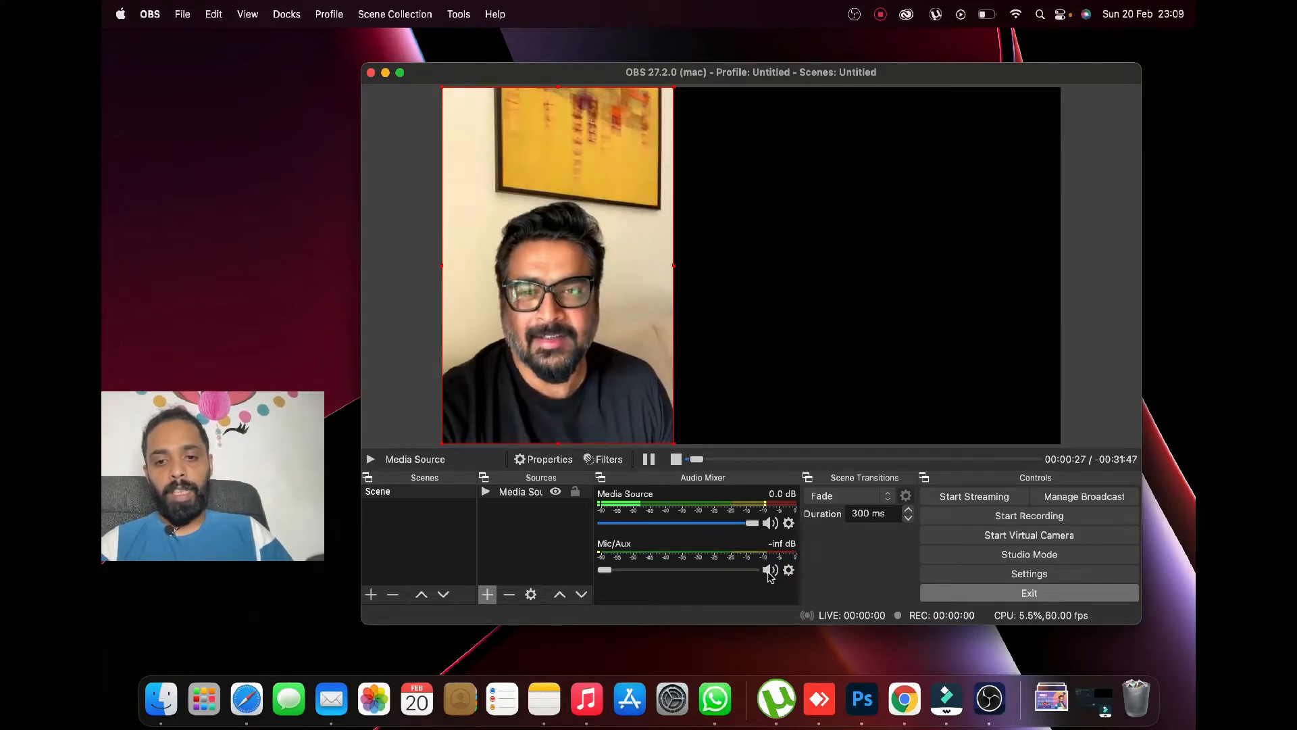
pyautogui.click(769, 571)
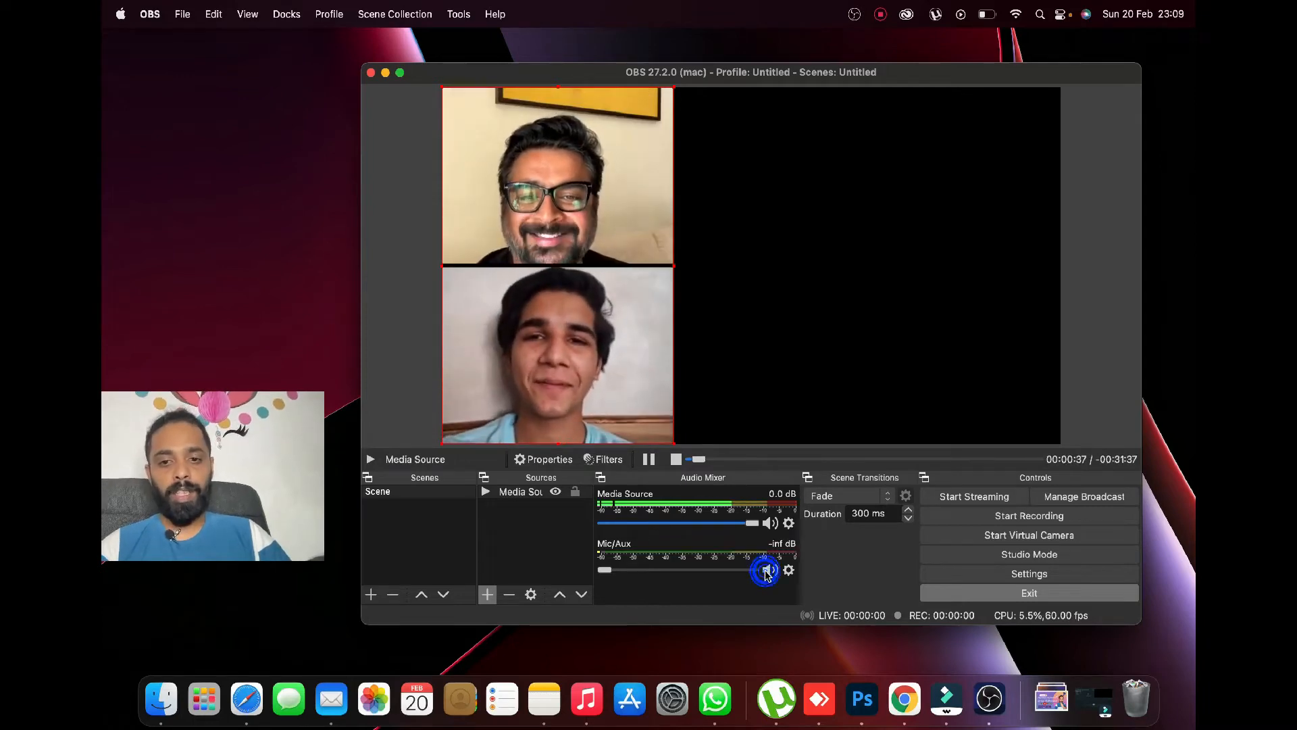
pyautogui.click(674, 461)
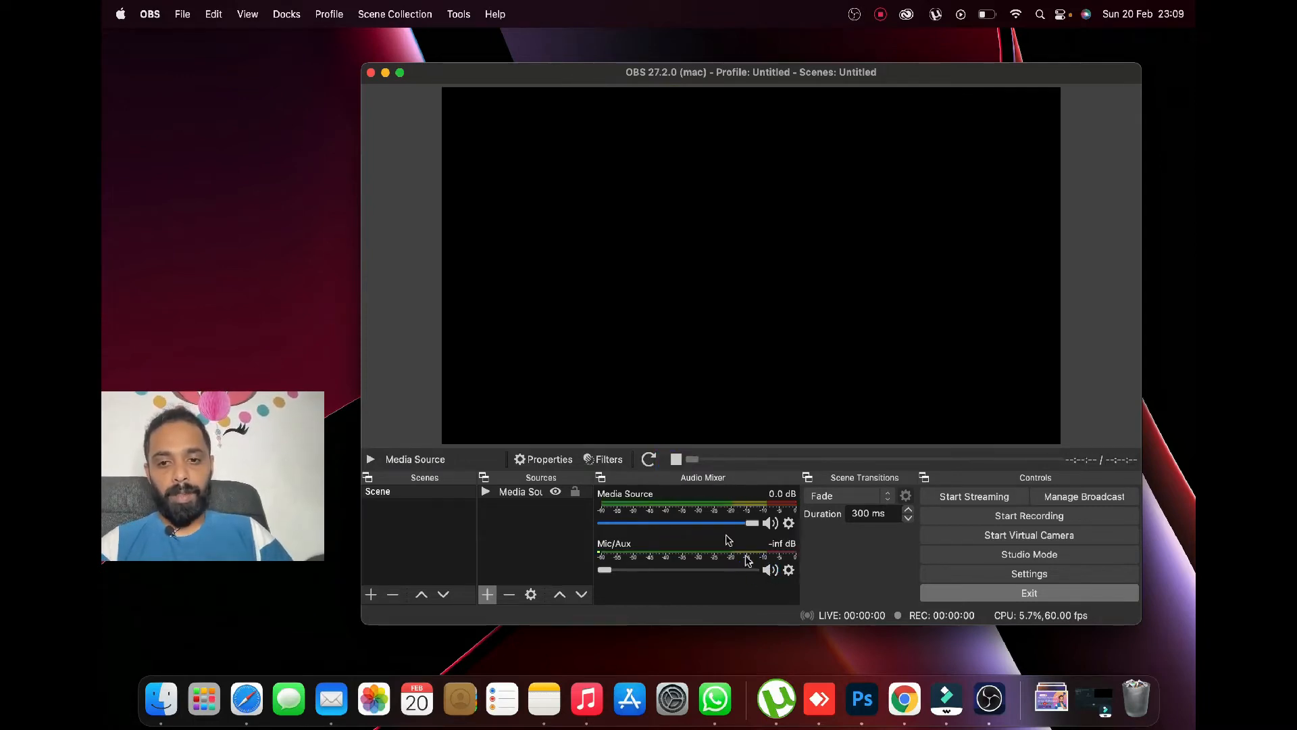
pyautogui.click(770, 571)
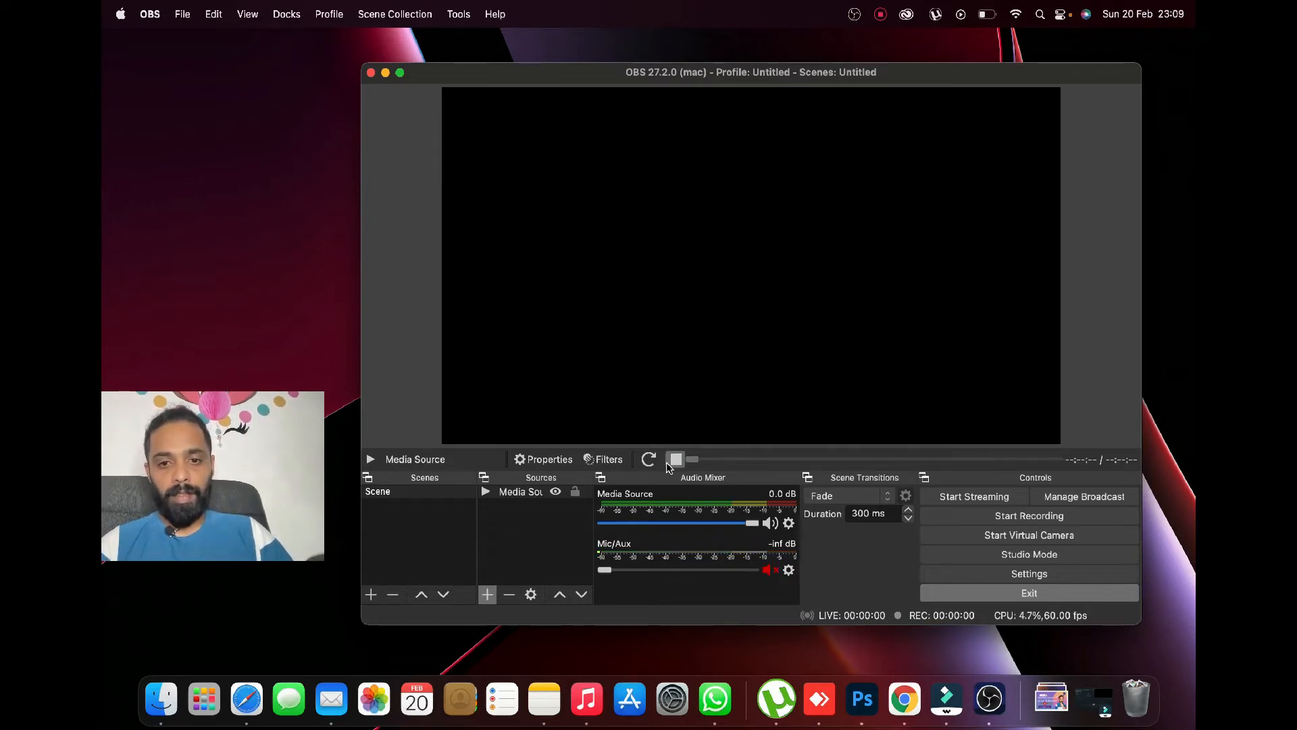
pyautogui.click(649, 460)
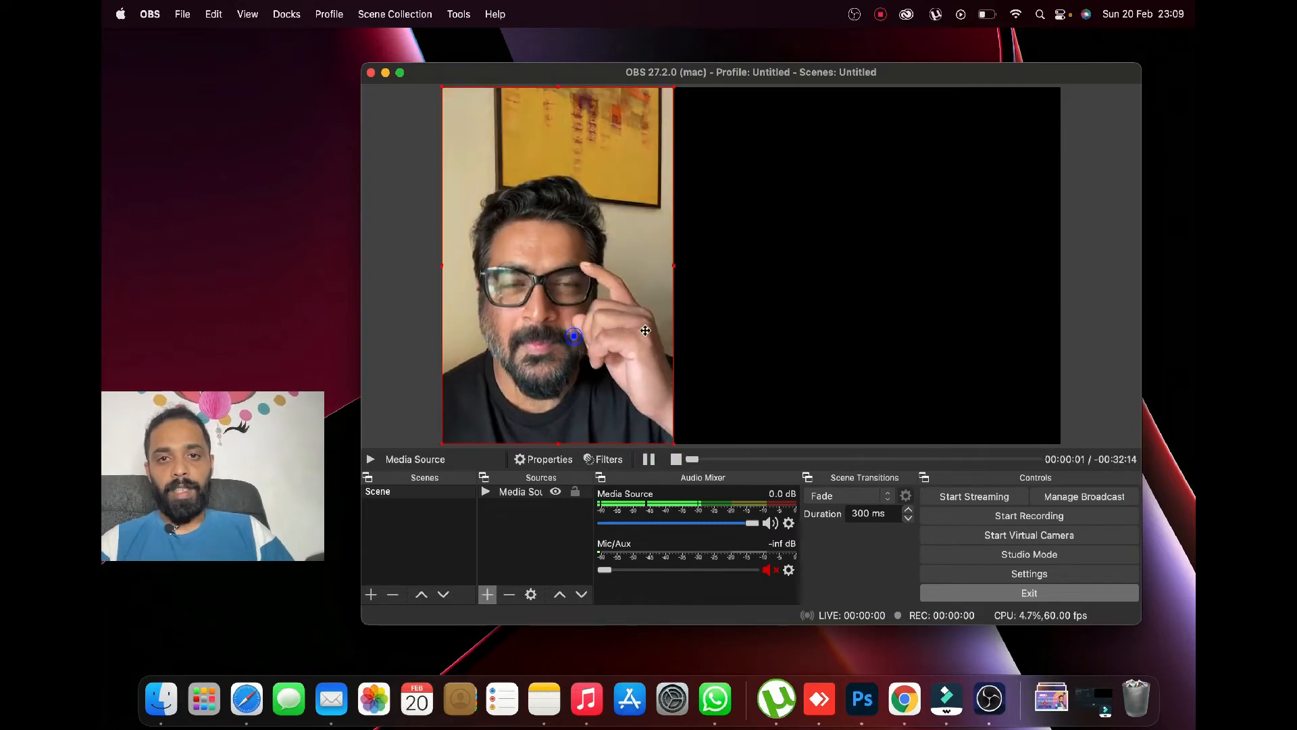
# Step: Move the video horizontally to about the middle of the canvas and deselect it
pyautogui.moveTo(734, 336); pyautogui.dragTo(732, 336)
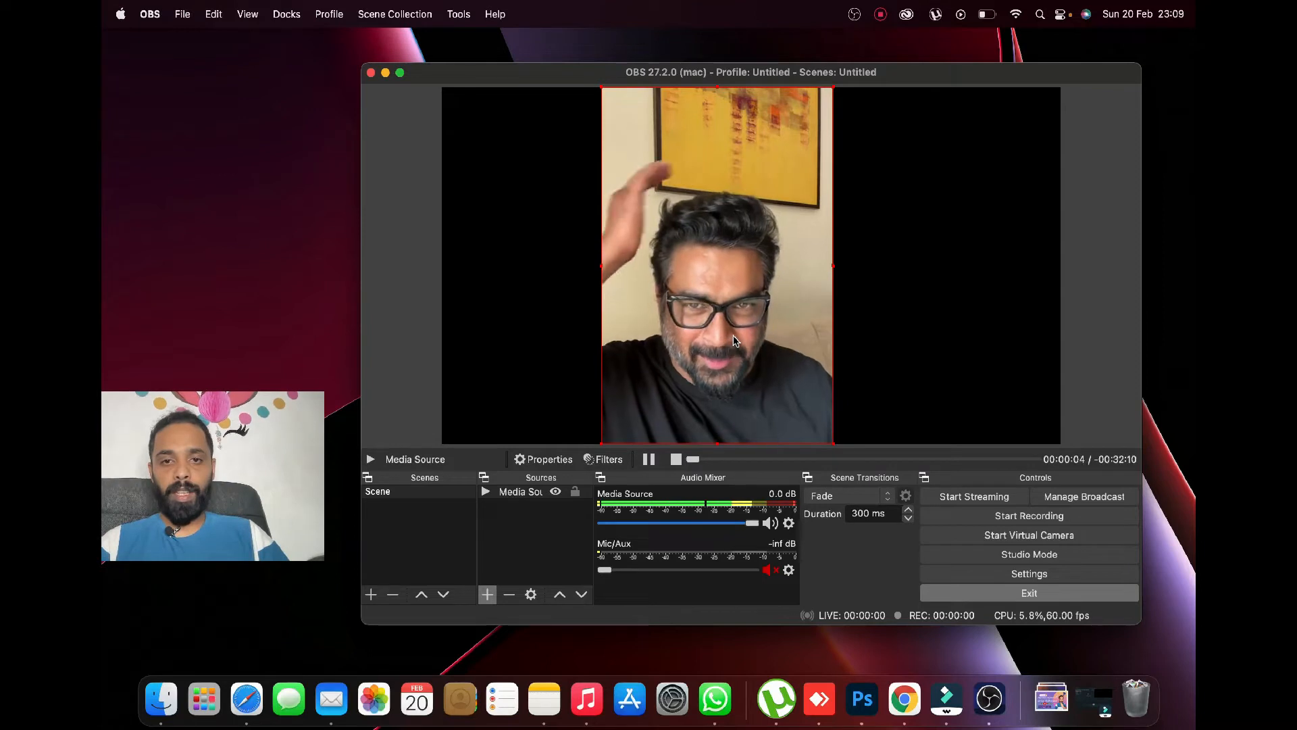
pyautogui.moveTo(735, 336); pyautogui.dragTo(764, 336)
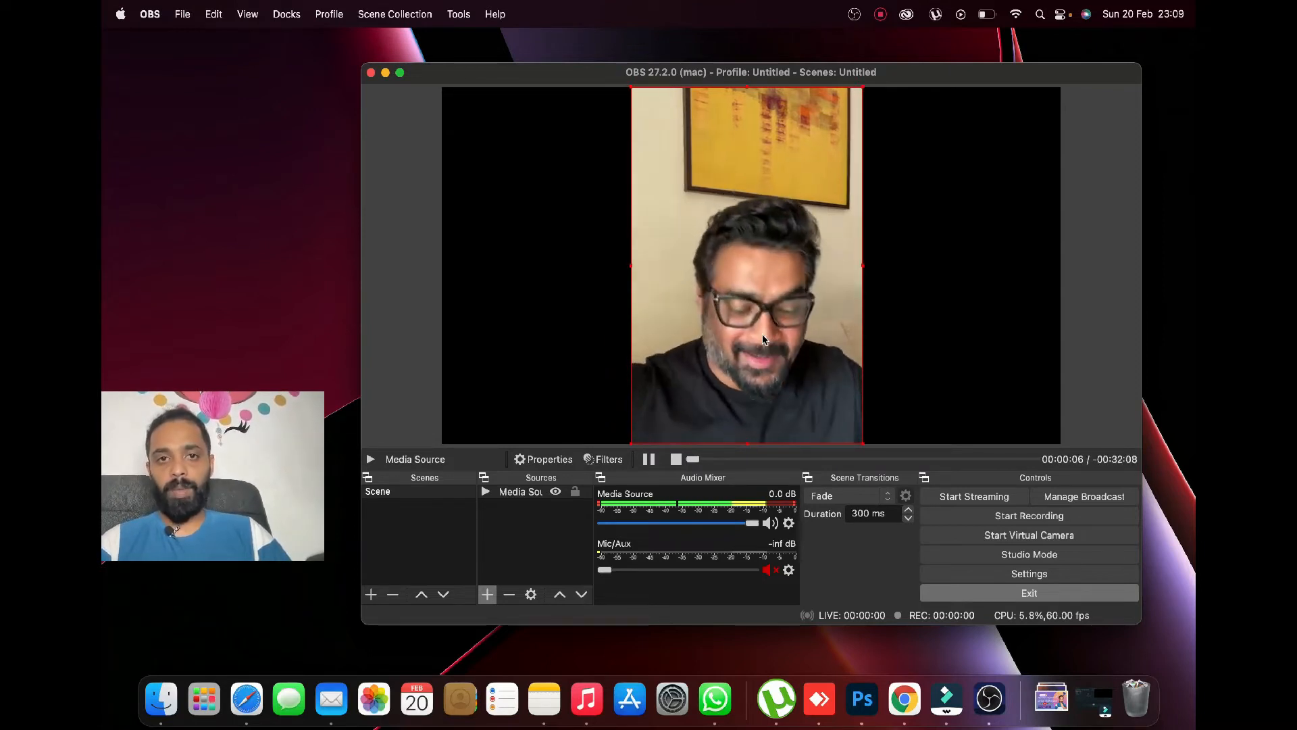
pyautogui.moveTo(863, 265)
pyautogui.mouseDown()
pyautogui.moveTo(977, 254)
pyautogui.moveTo(788, 254)
pyautogui.moveTo(902, 270)
pyautogui.moveTo(861, 290)
pyautogui.mouseUp()
pyautogui.click(953, 279)
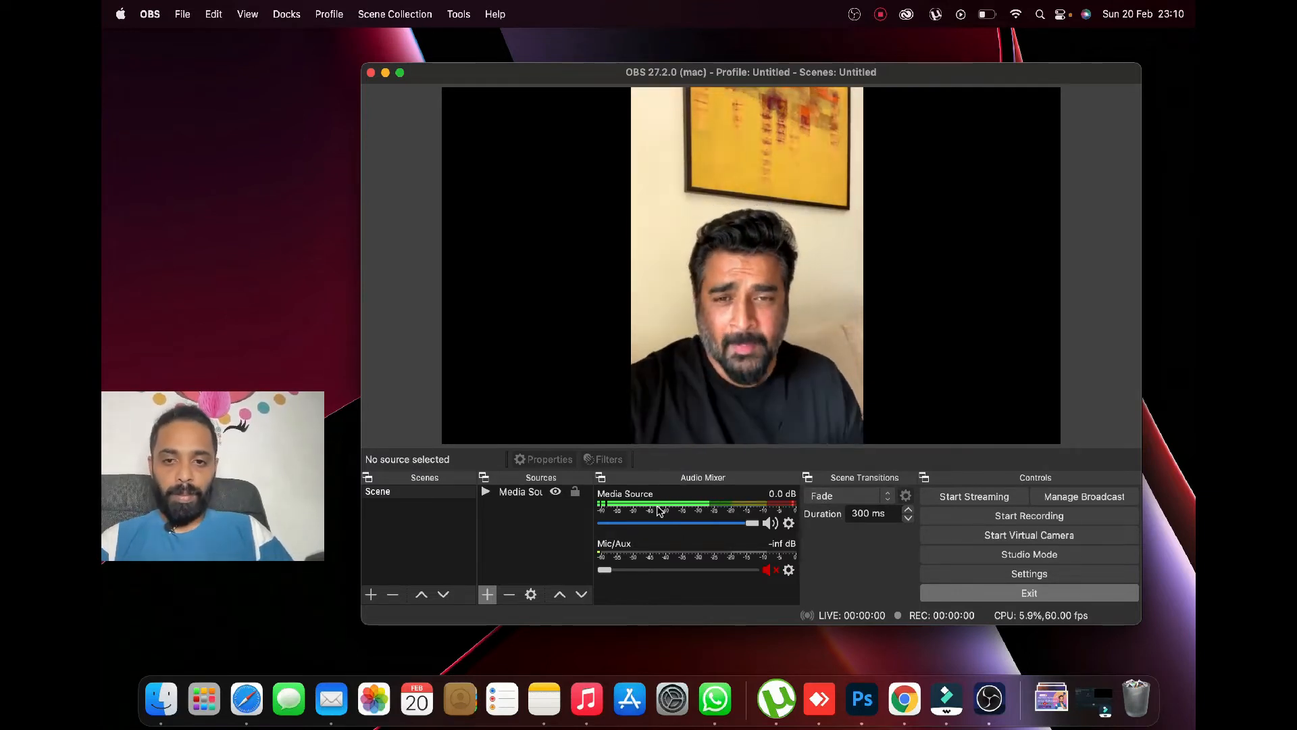
# Step: Select the media source and review the source types that can be added, without adding another one
pyautogui.click(540, 492)
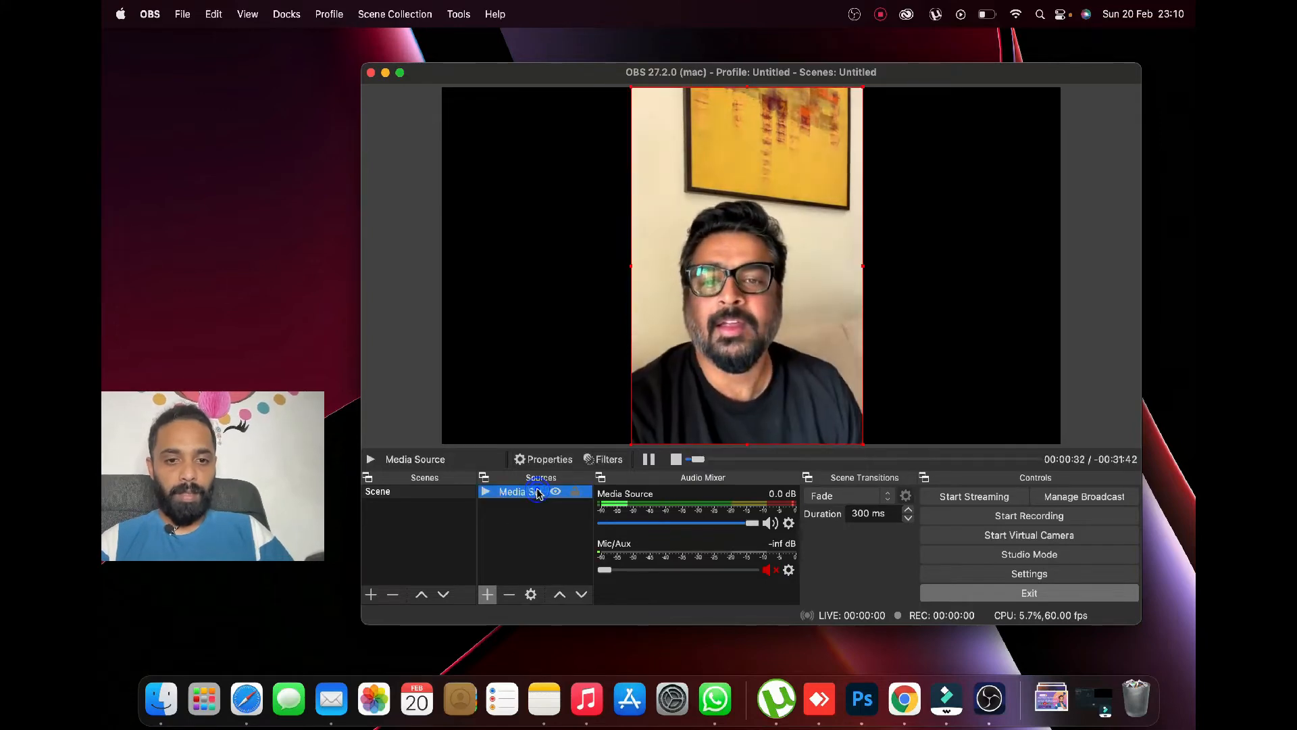
pyautogui.rightClick(540, 492)
pyautogui.click(521, 520)
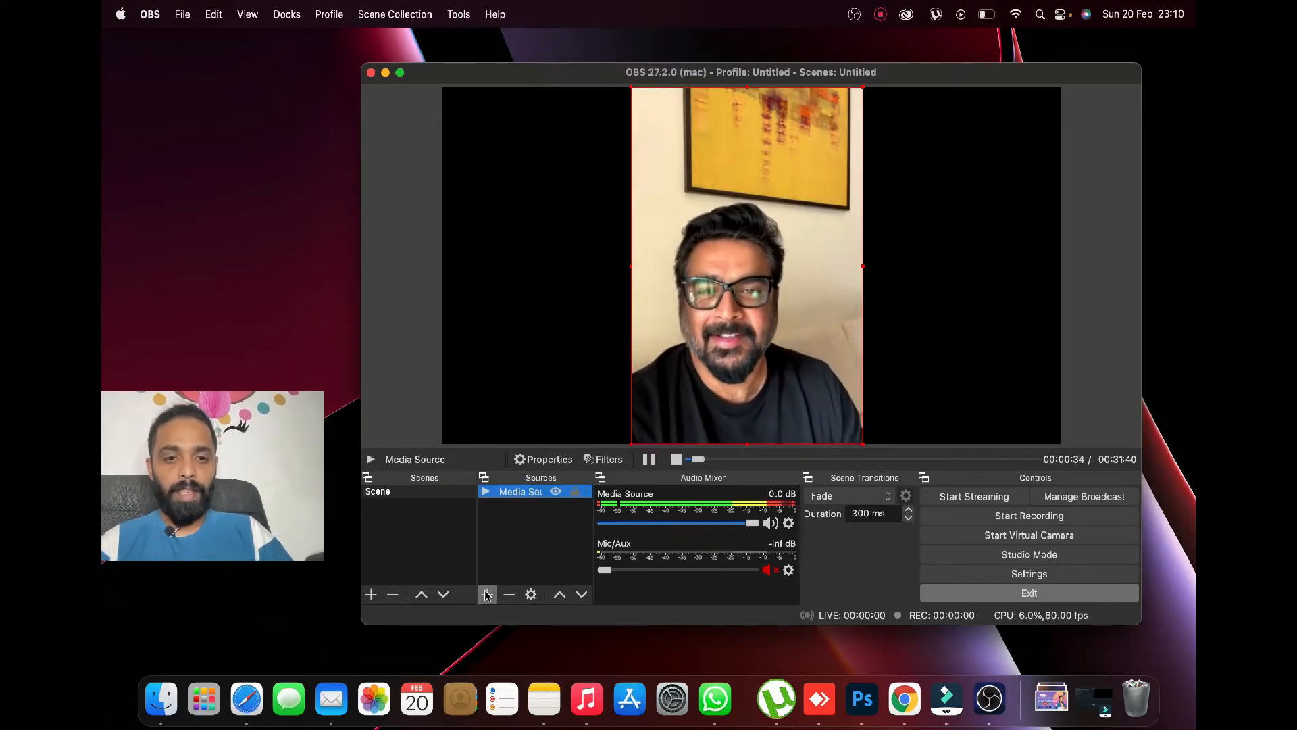
pyautogui.click(488, 593)
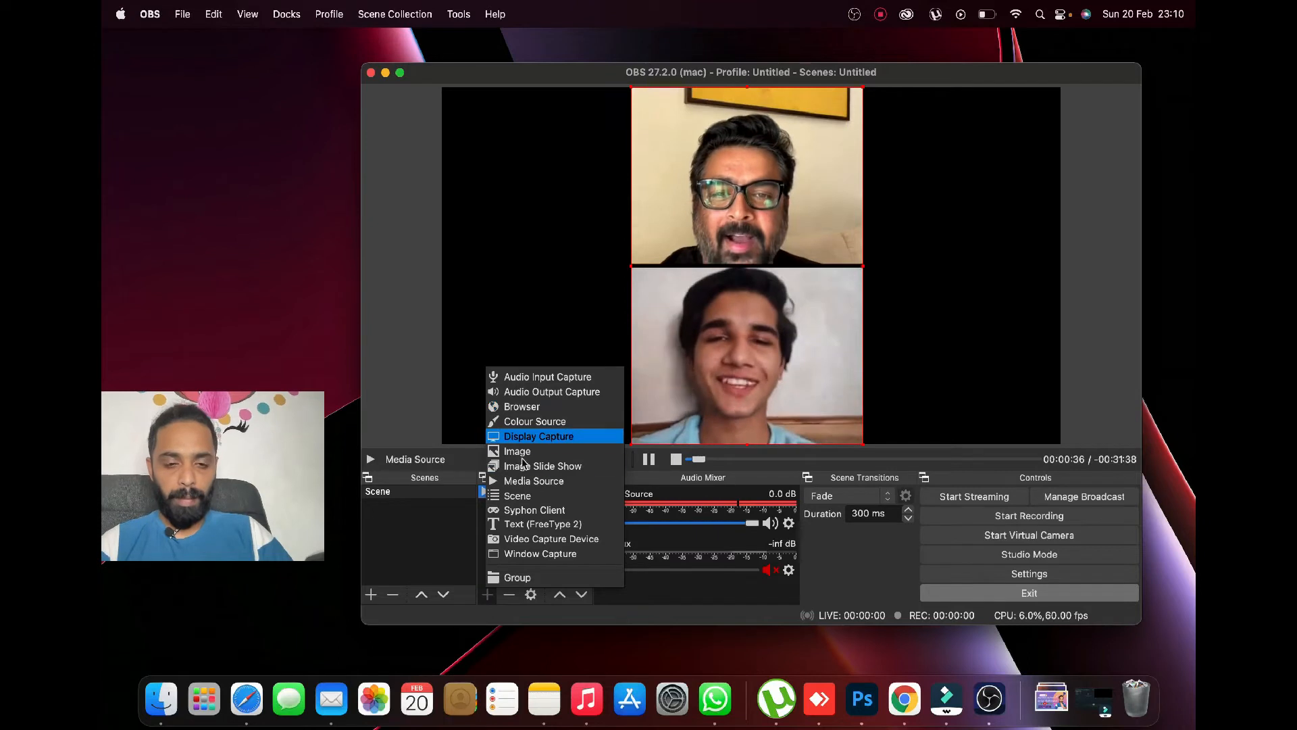
pyautogui.click(501, 318)
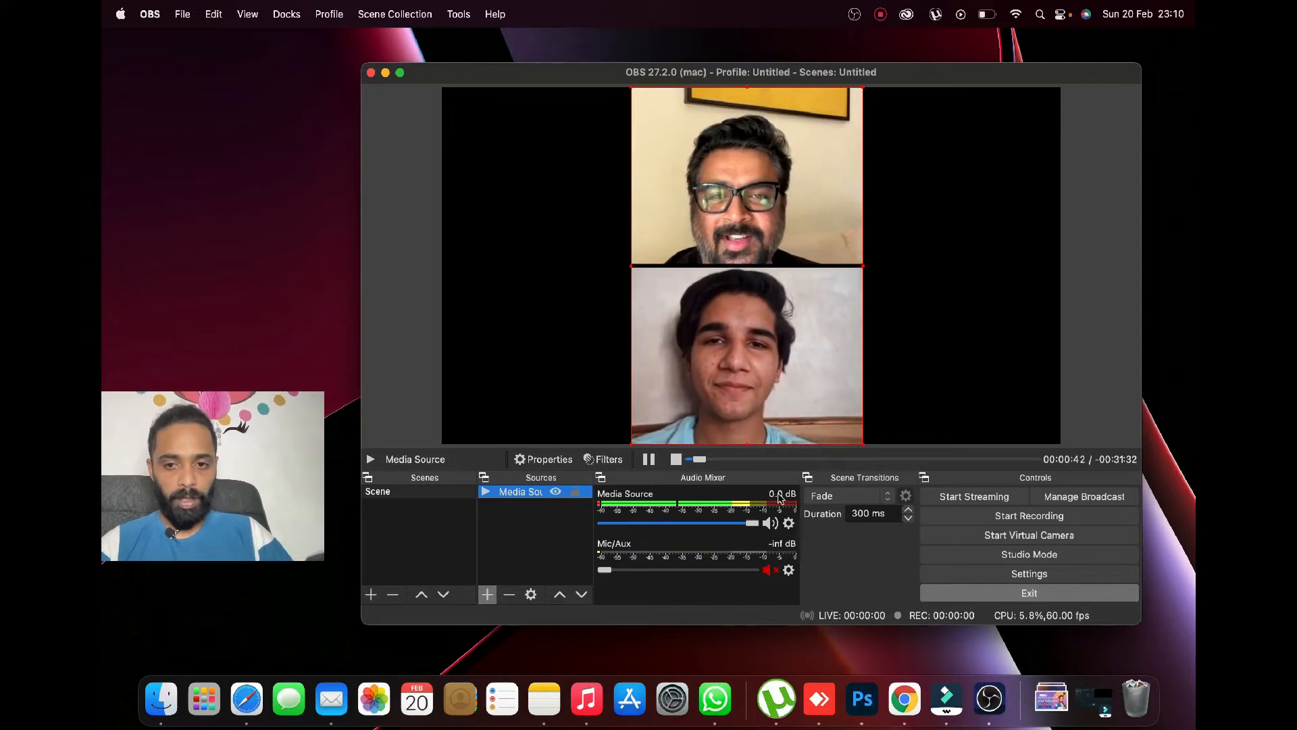
# Step: Review the available scene transitions and the stream service settings, leaving both unchanged
pyautogui.click(835, 497)
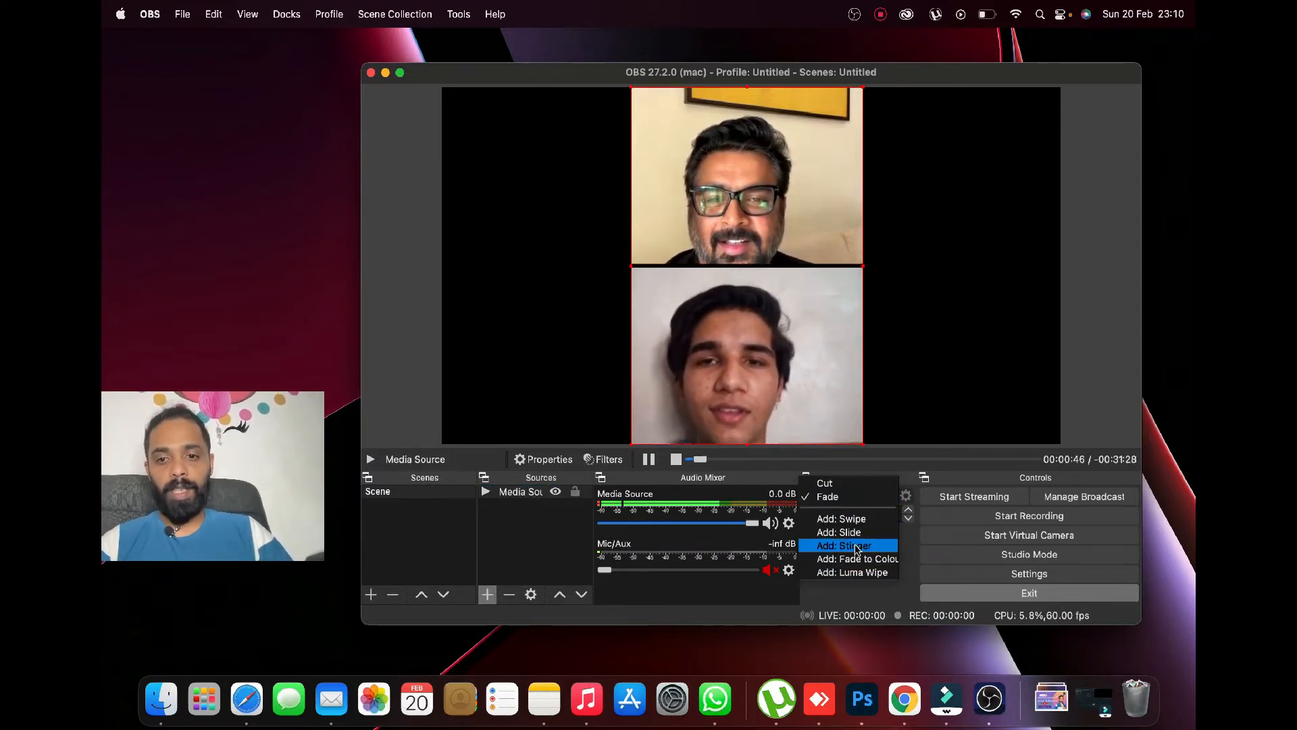
pyautogui.click(879, 438)
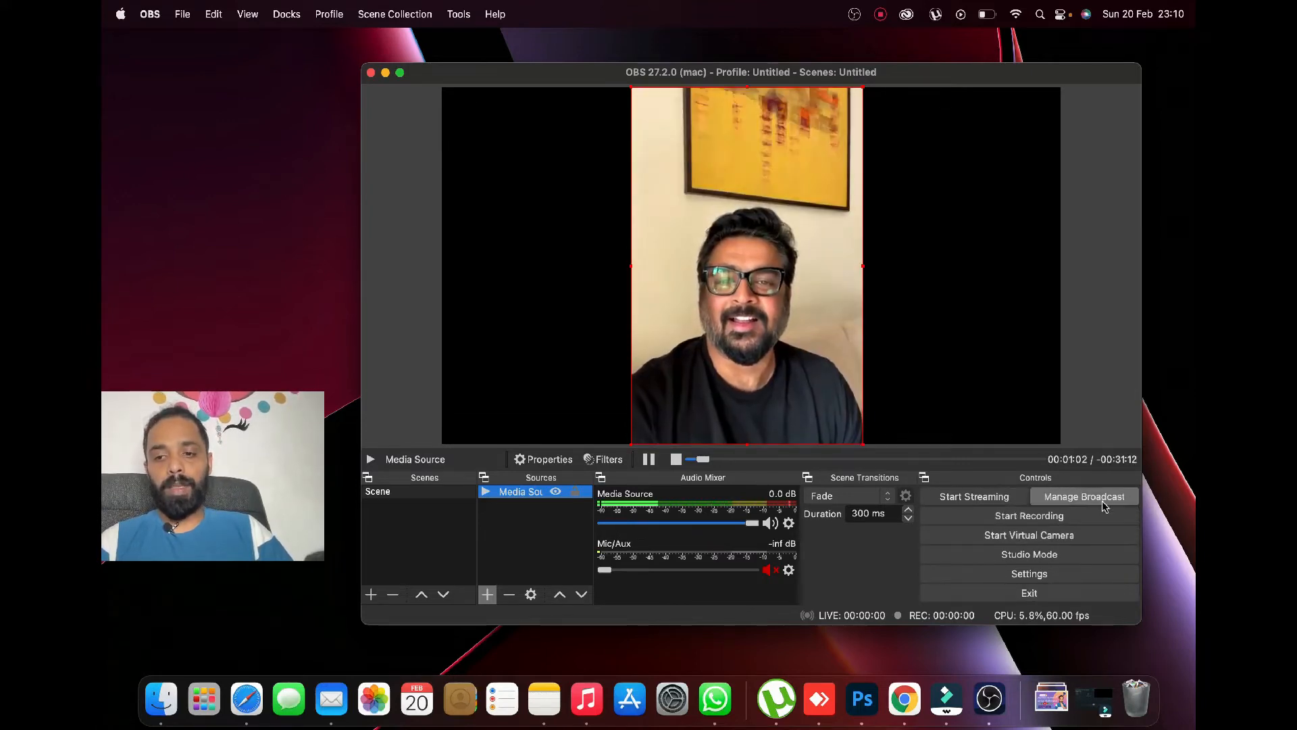
pyautogui.click(1030, 576)
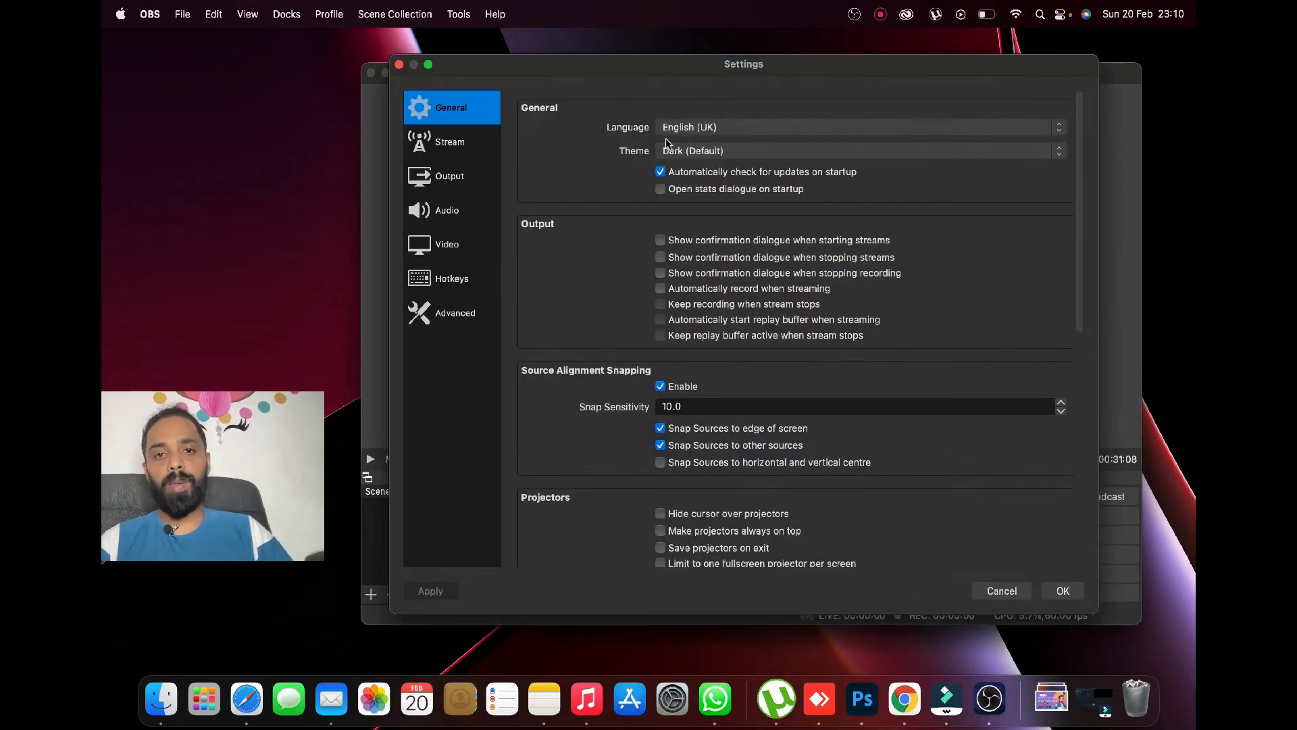
pyautogui.click(470, 141)
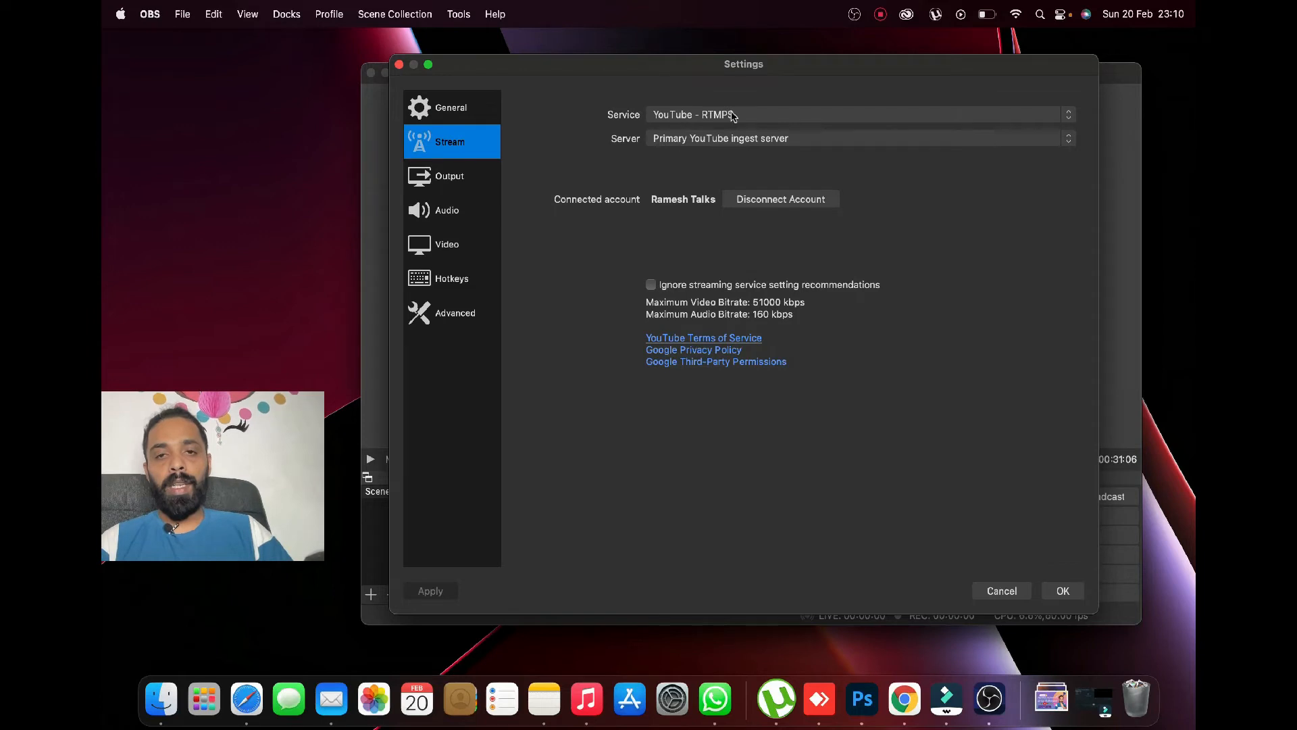
pyautogui.click(1006, 584)
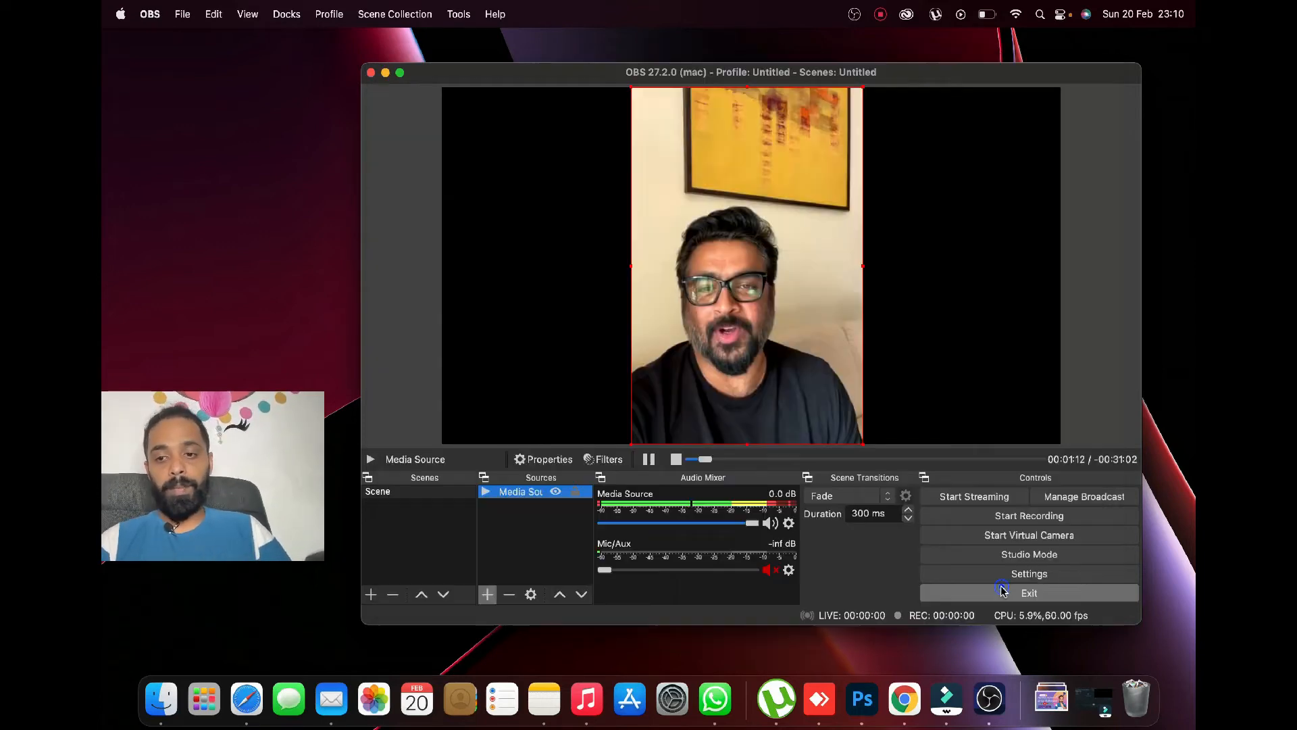
# Step: Begin setting up a new YouTube broadcast, using "Test Live" as both its title and its description
pyautogui.click(1069, 498)
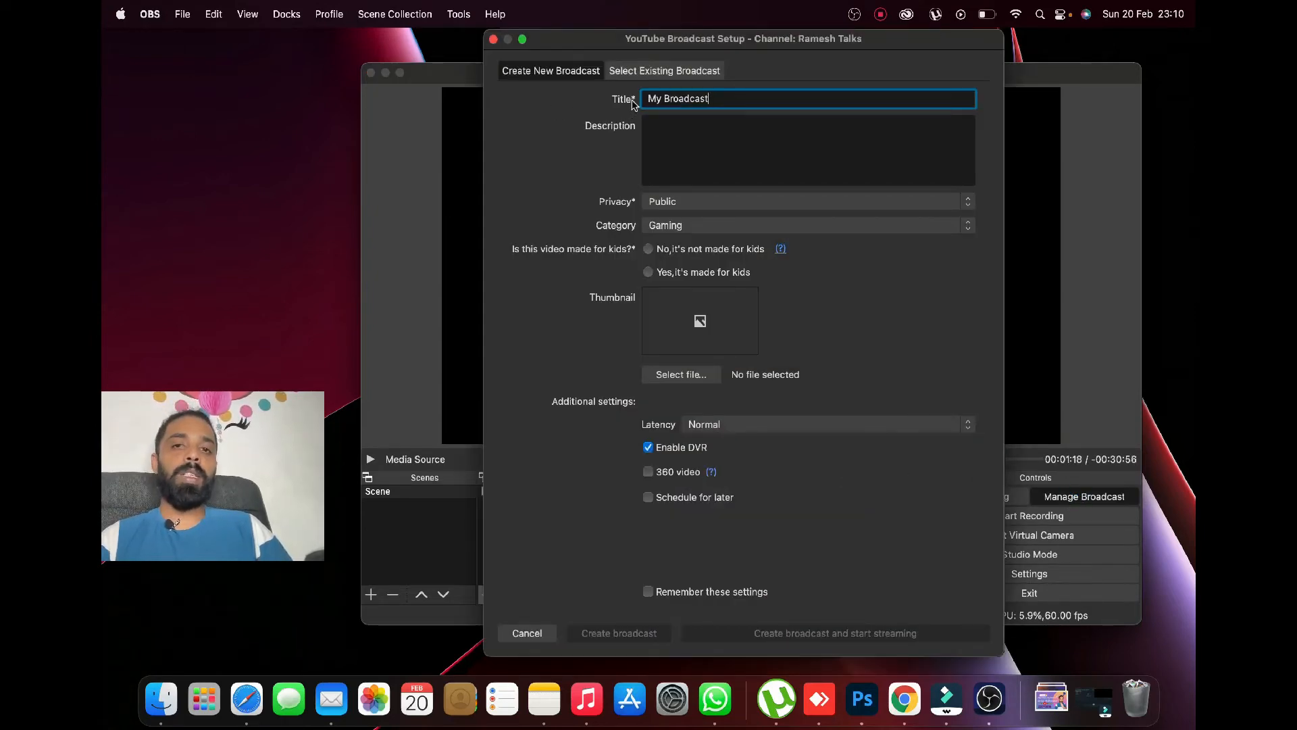
pyautogui.tripleClick(721, 101)
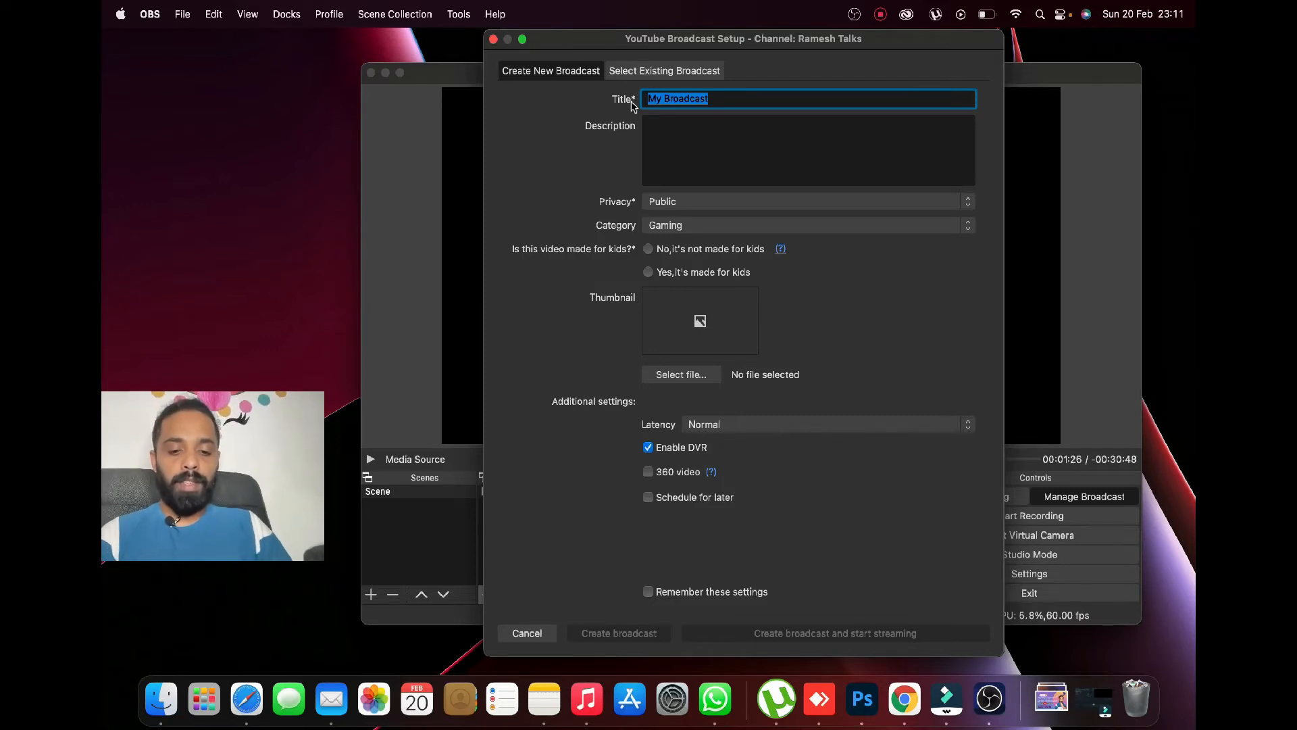
pyautogui.write('Tes')
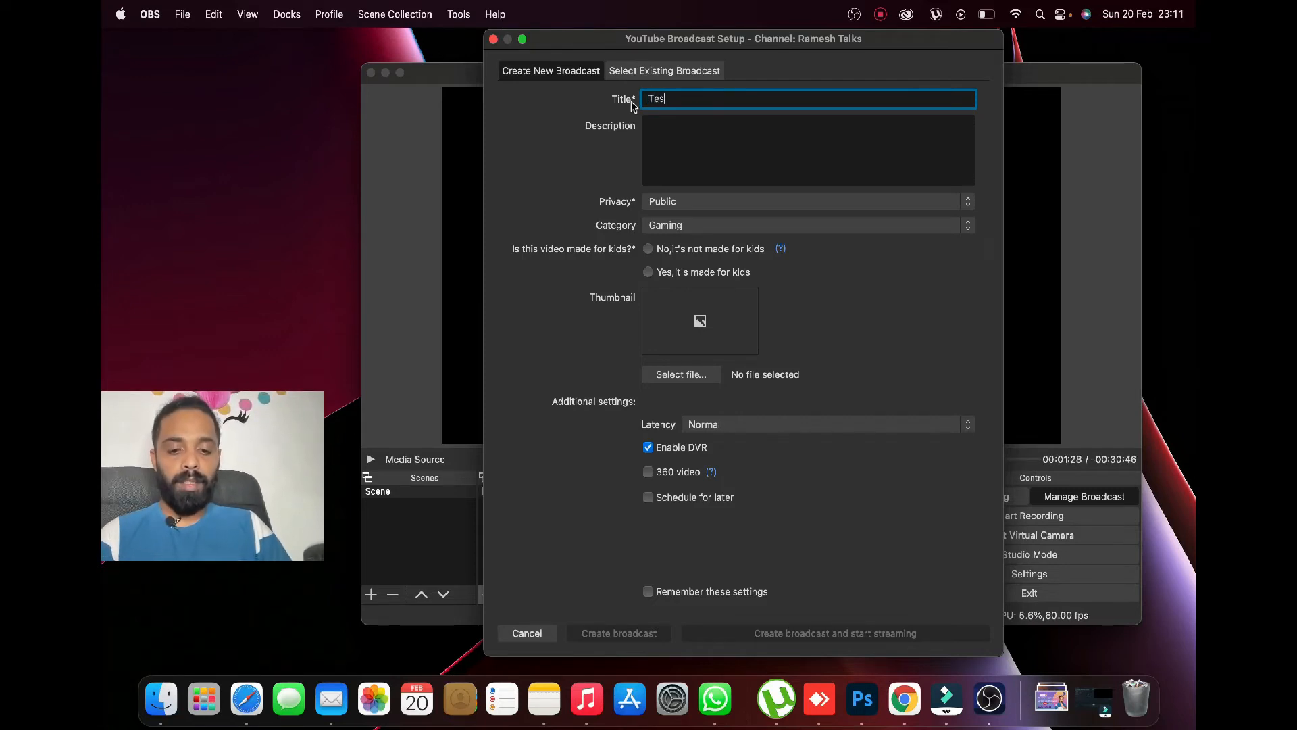
pyautogui.write('t Live')
pyautogui.click(673, 140)
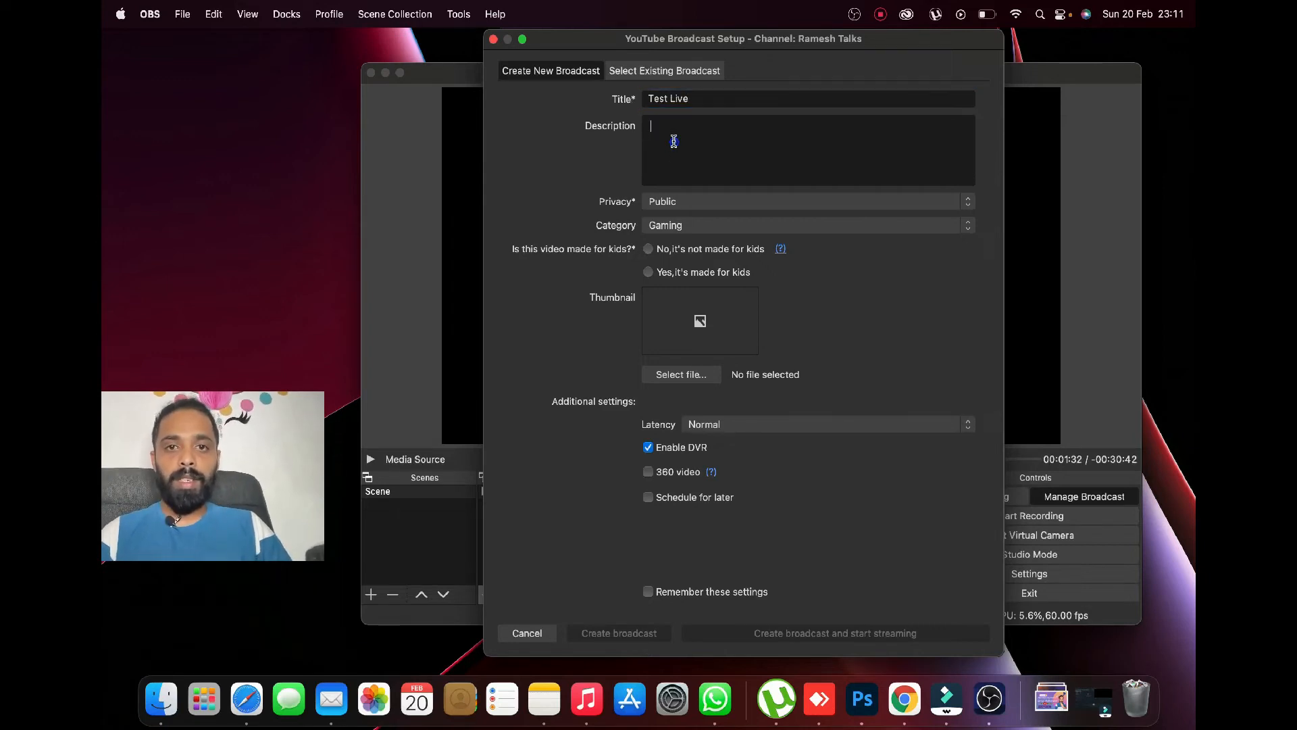
pyautogui.moveTo(721, 98); pyautogui.dragTo(599, 100)
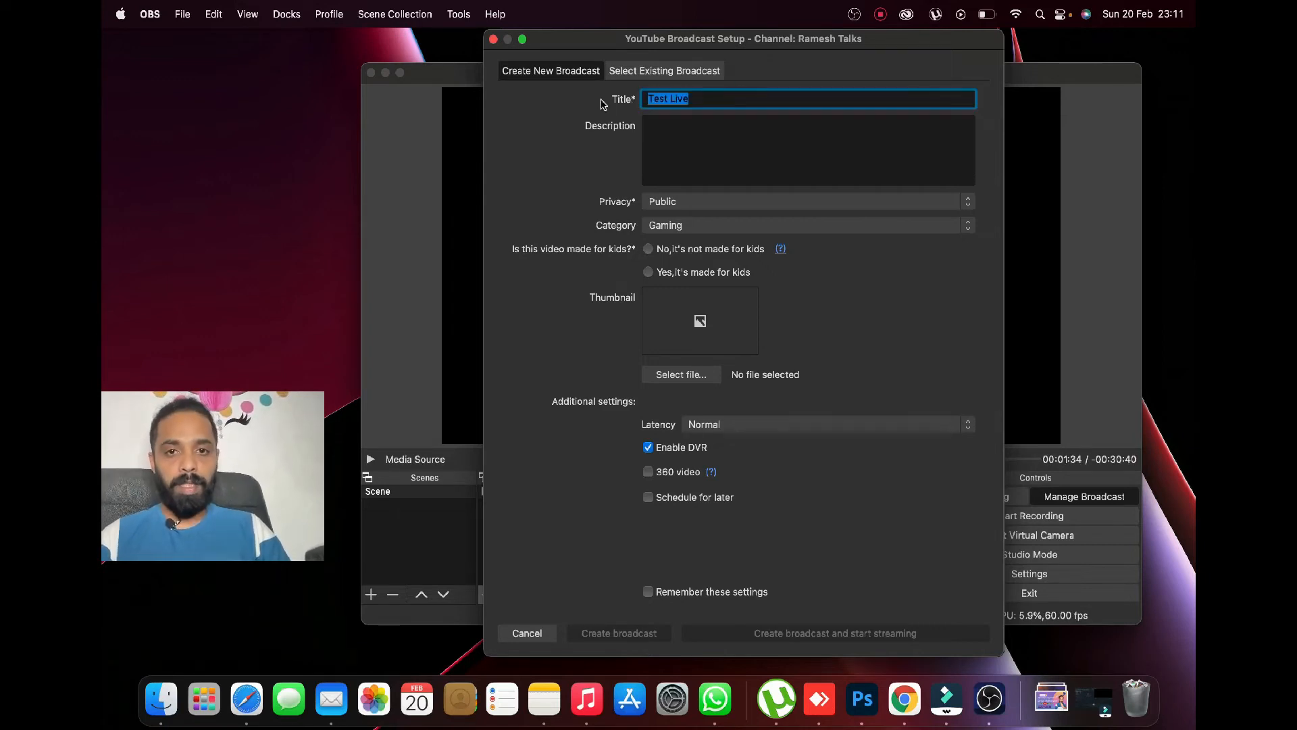
pyautogui.press('super+c')
pyautogui.click(673, 161)
pyautogui.press('super+v')
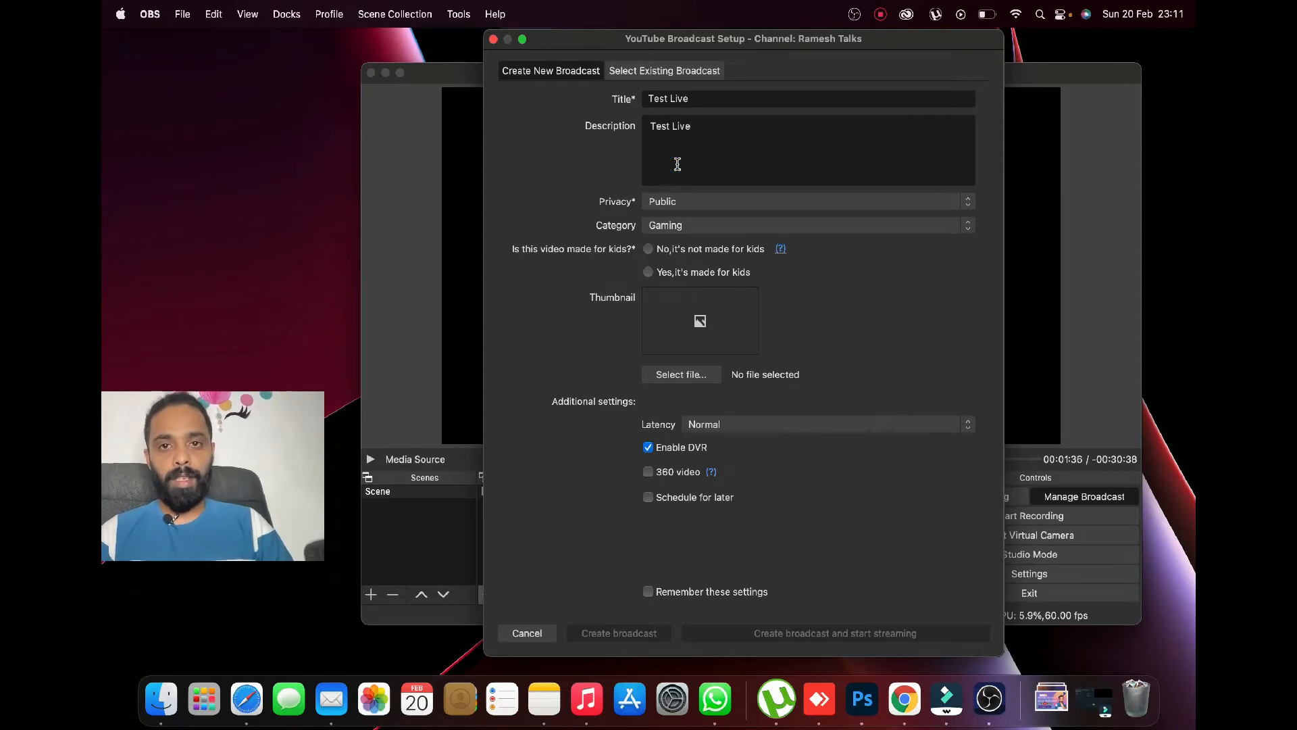
# Step: Keep the broadcast's privacy Public, set its category to How-to and Style, and mark it as not made for kids
pyautogui.click(700, 203)
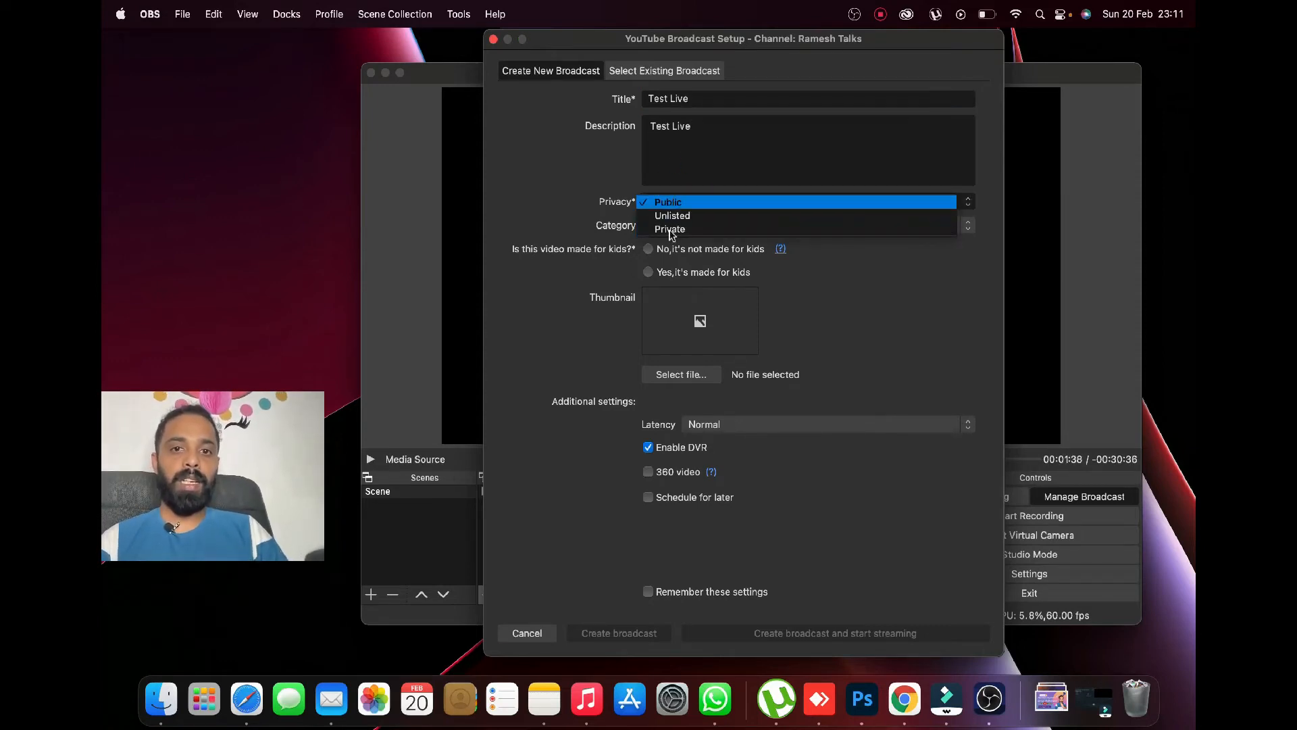
pyautogui.click(610, 207)
pyautogui.click(701, 200)
pyautogui.click(570, 194)
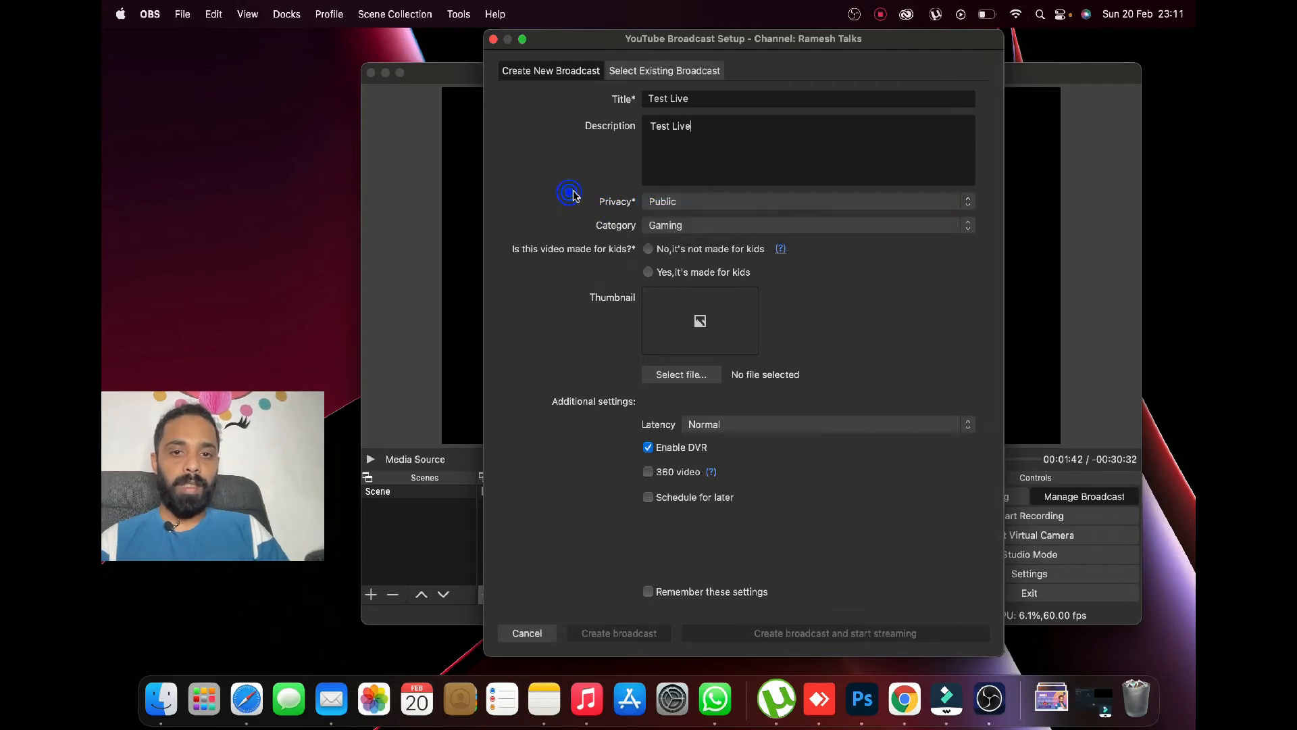
pyautogui.click(674, 225)
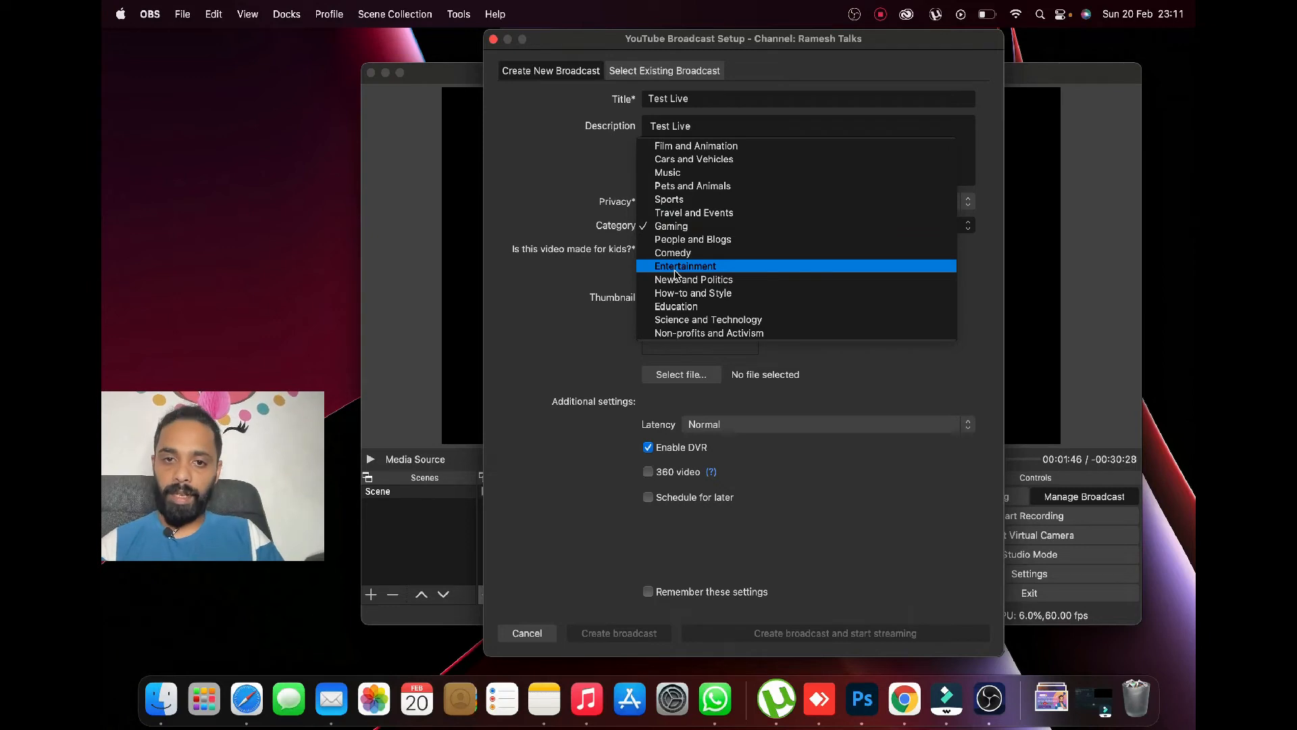
pyautogui.click(676, 293)
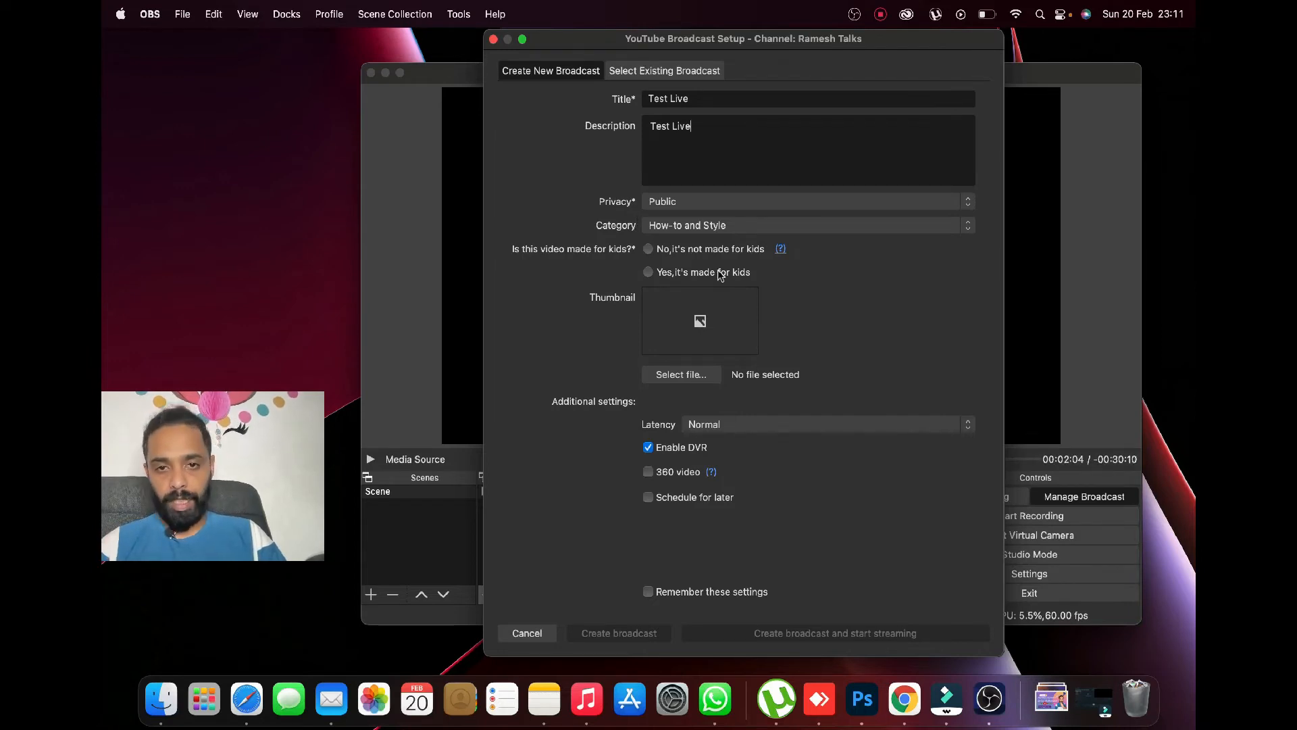
pyautogui.click(650, 273)
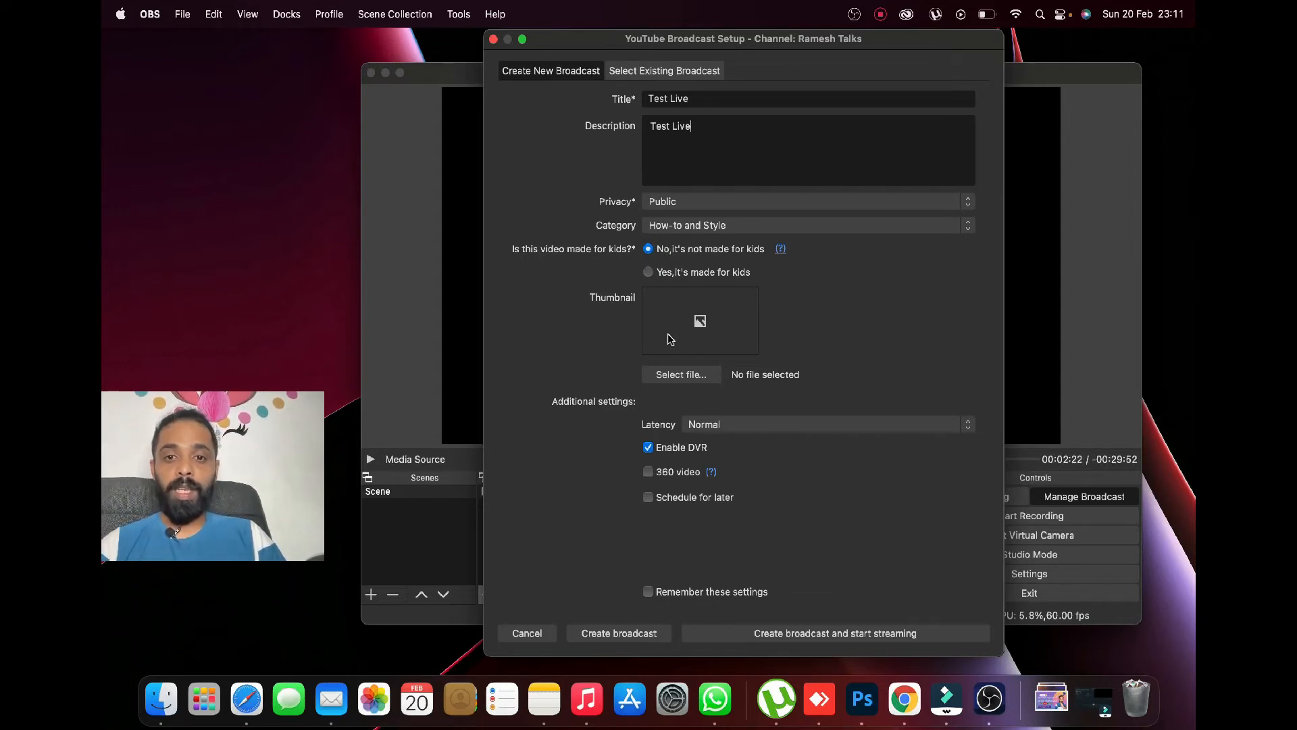
# Step: Use "Purple Modern 3D Trending NFT Youtube Thumbnail.png" from the Downloads folder as the broadcast's thumbnail
pyautogui.click(698, 340)
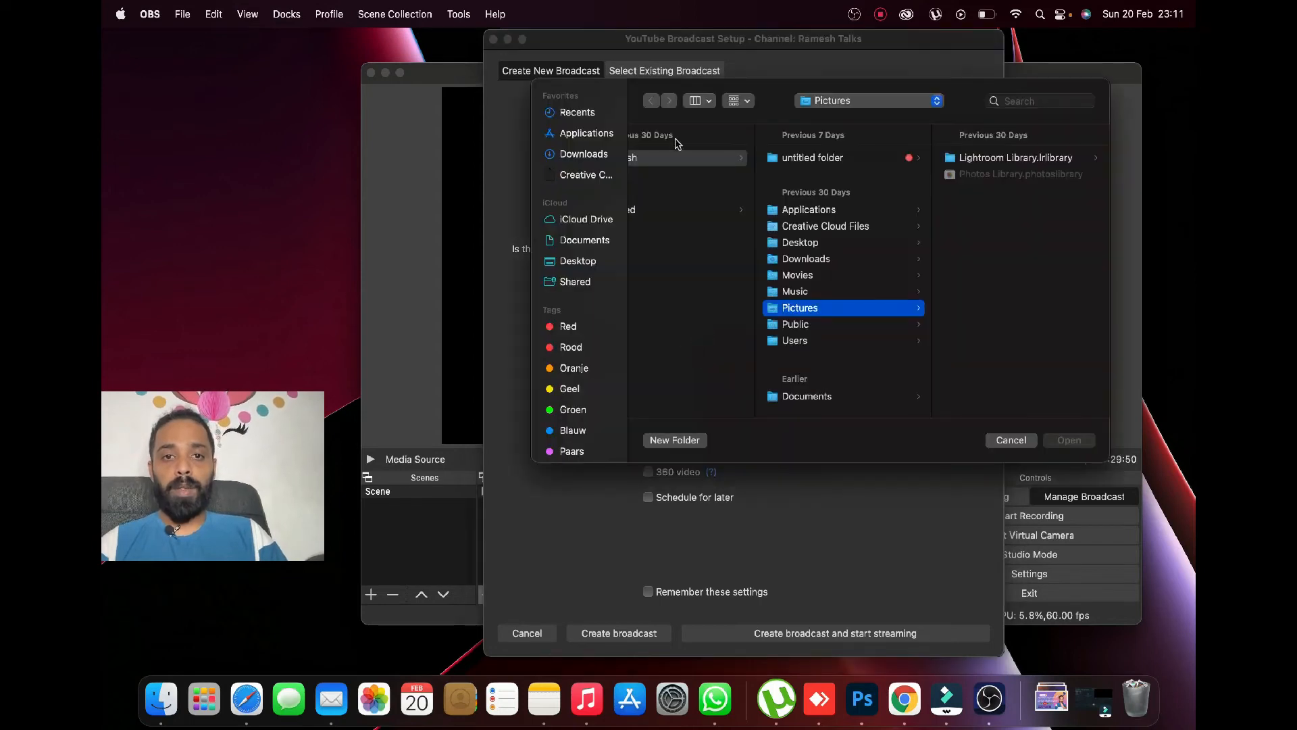
pyautogui.click(601, 155)
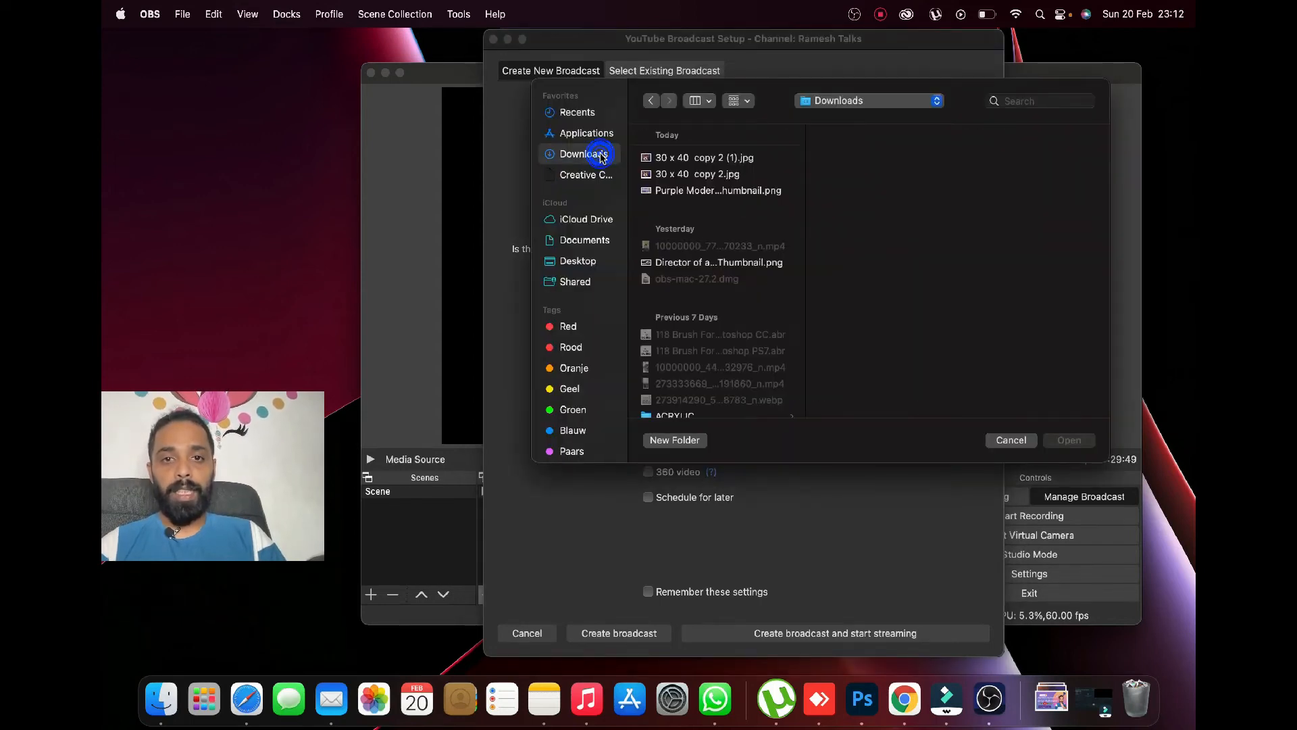
pyautogui.click(689, 195)
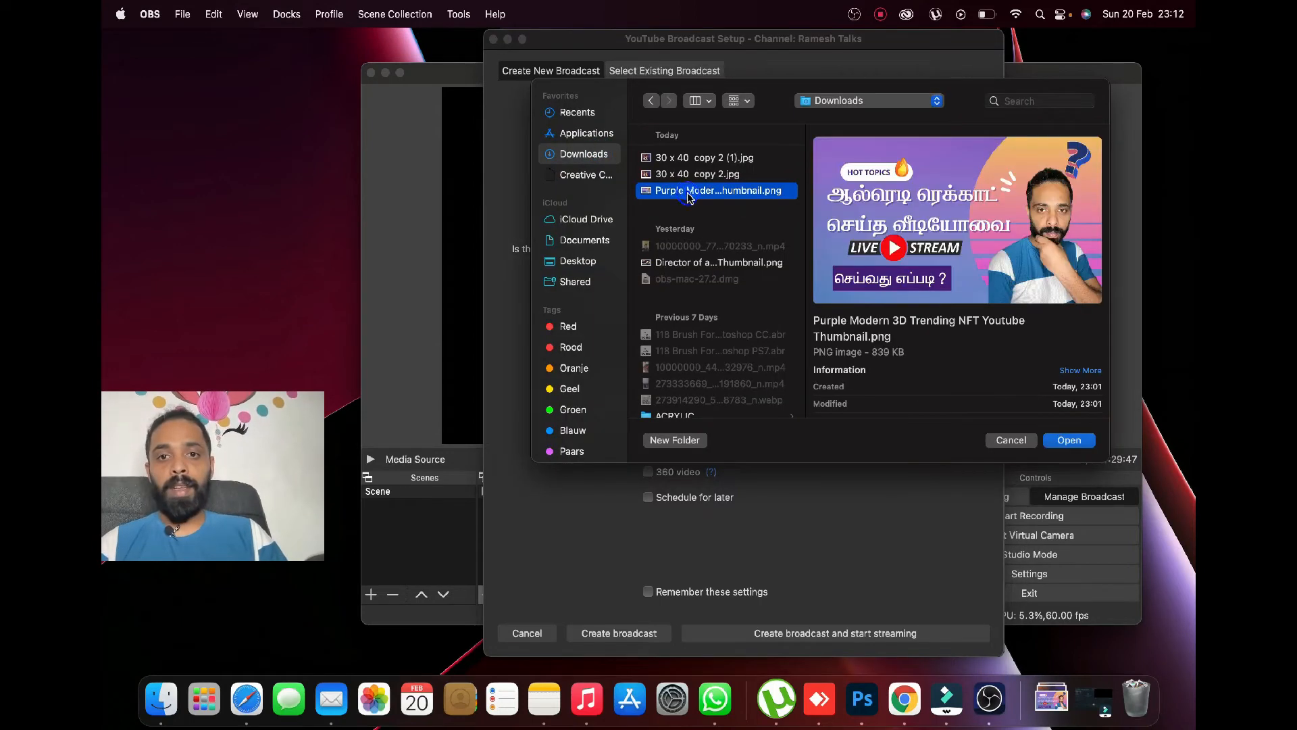
pyautogui.click(1070, 441)
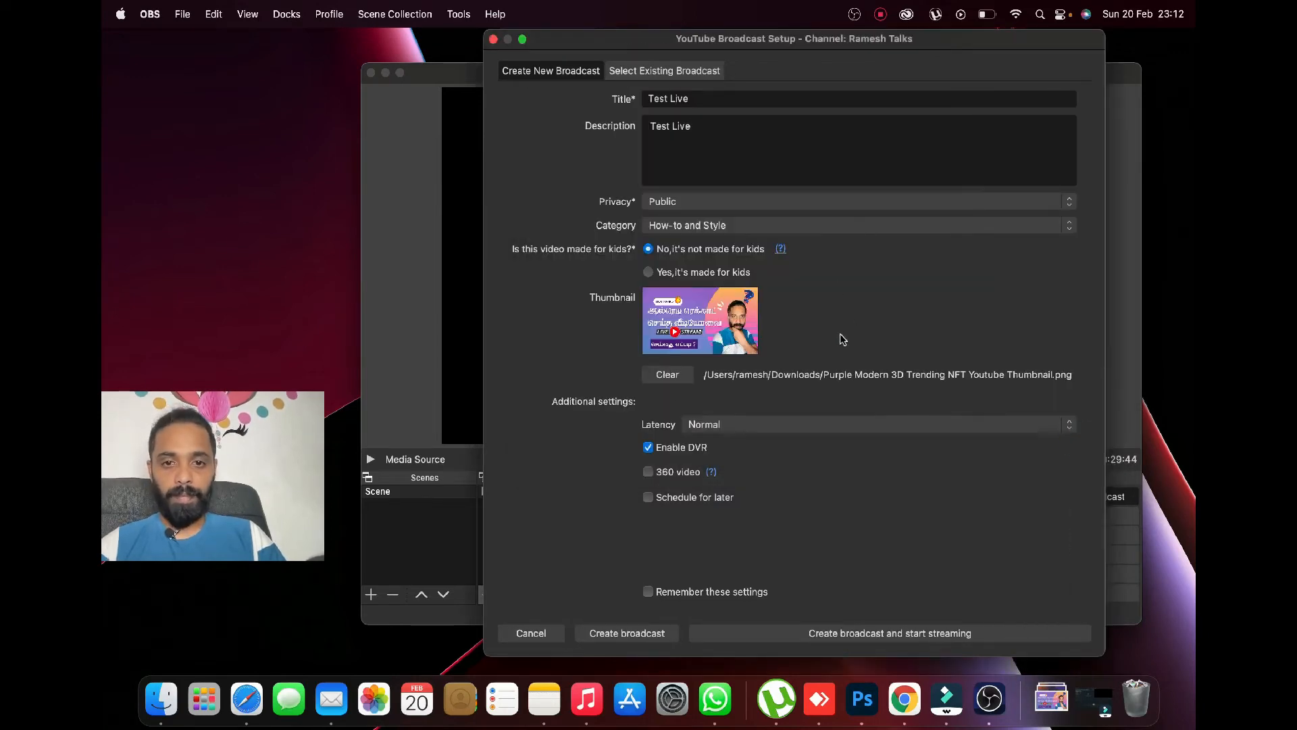
# Step: Review the latency options, keep Normal, and create the broadcast without starting the stream
pyautogui.click(719, 426)
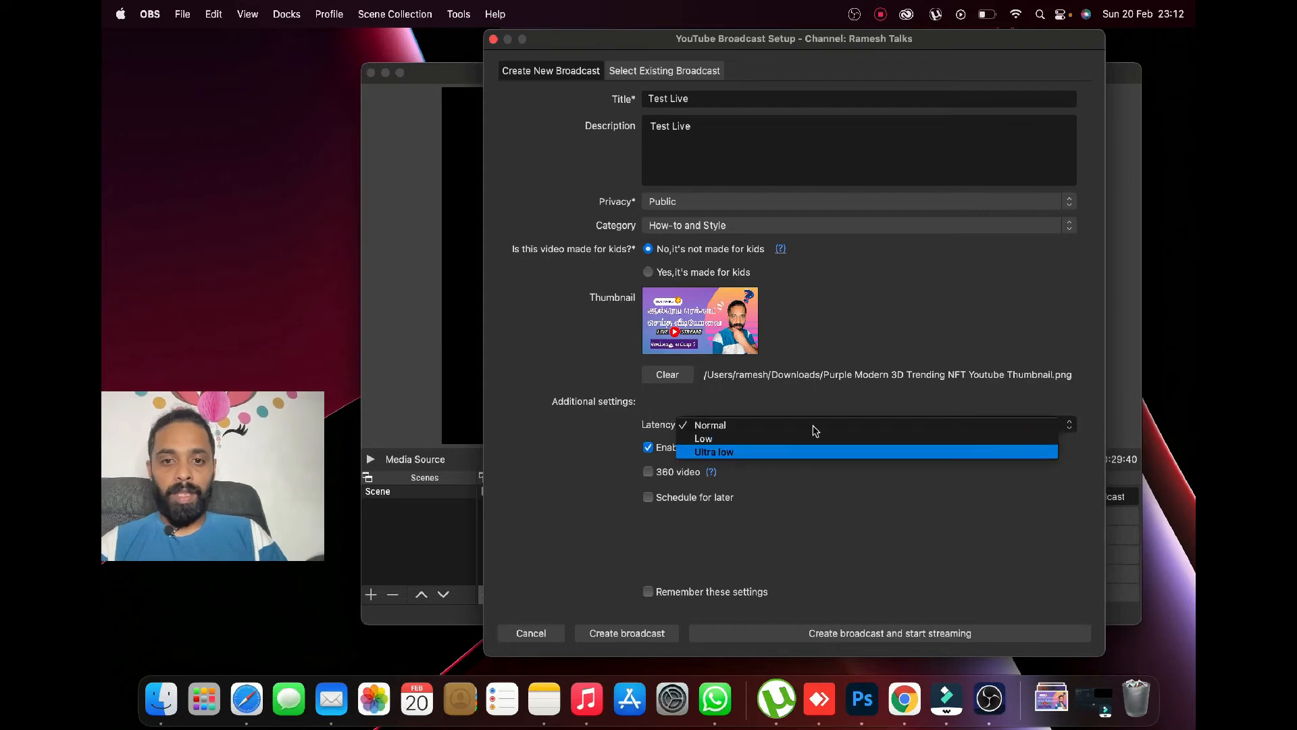
pyautogui.click(639, 423)
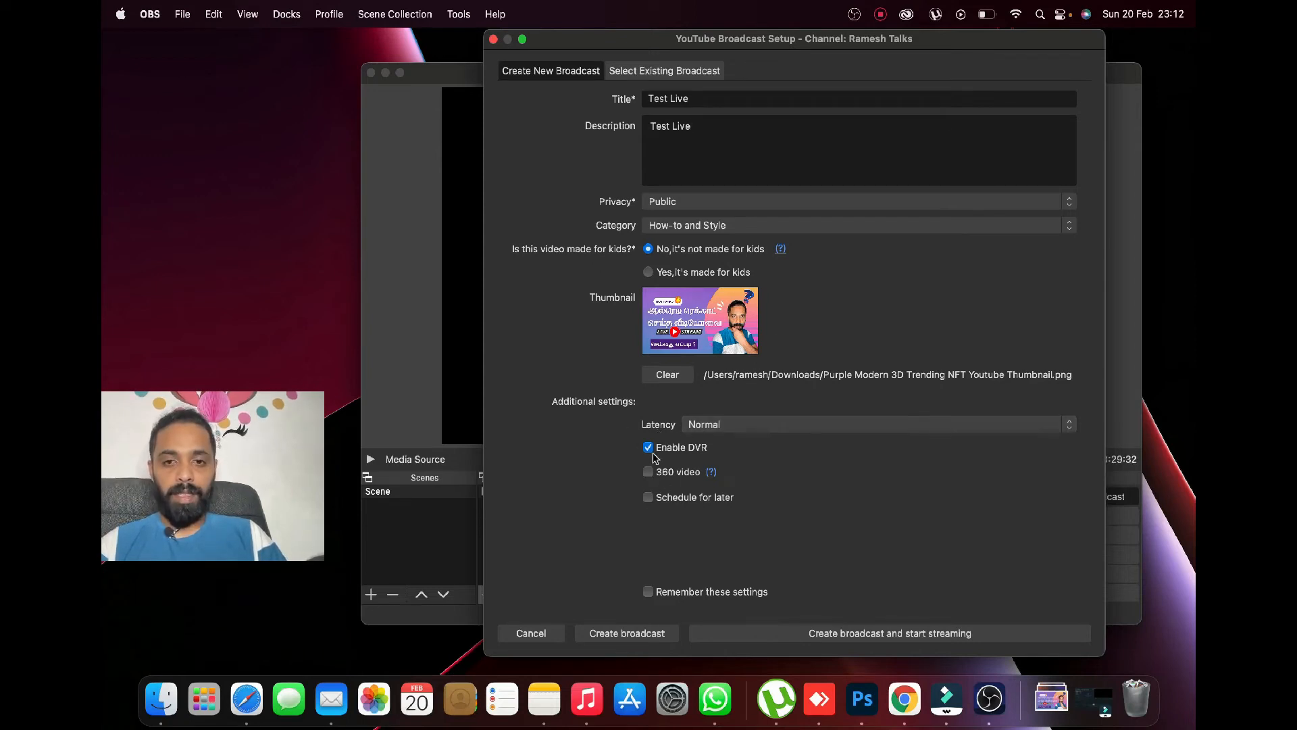
pyautogui.click(634, 636)
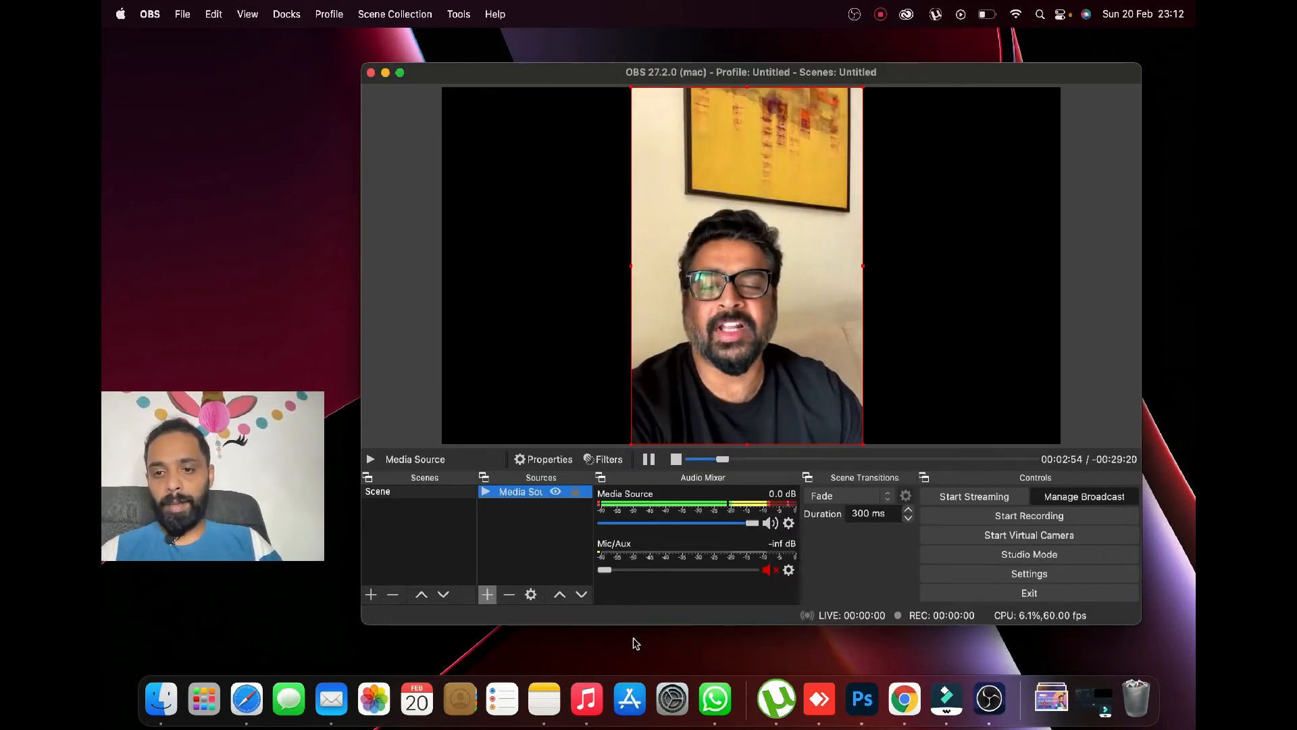
# Step: With the media playback stopped, start streaming and restart the video from its beginning
pyautogui.click(676, 459)
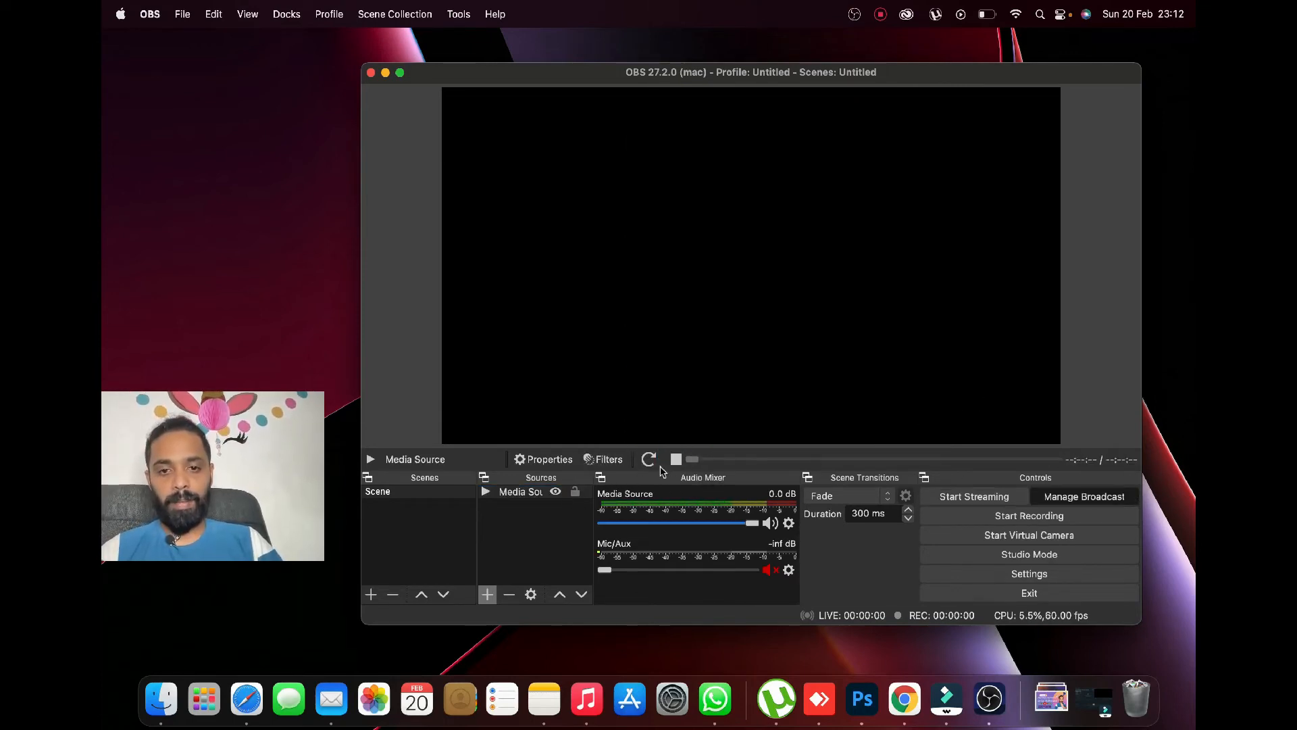
pyautogui.click(650, 460)
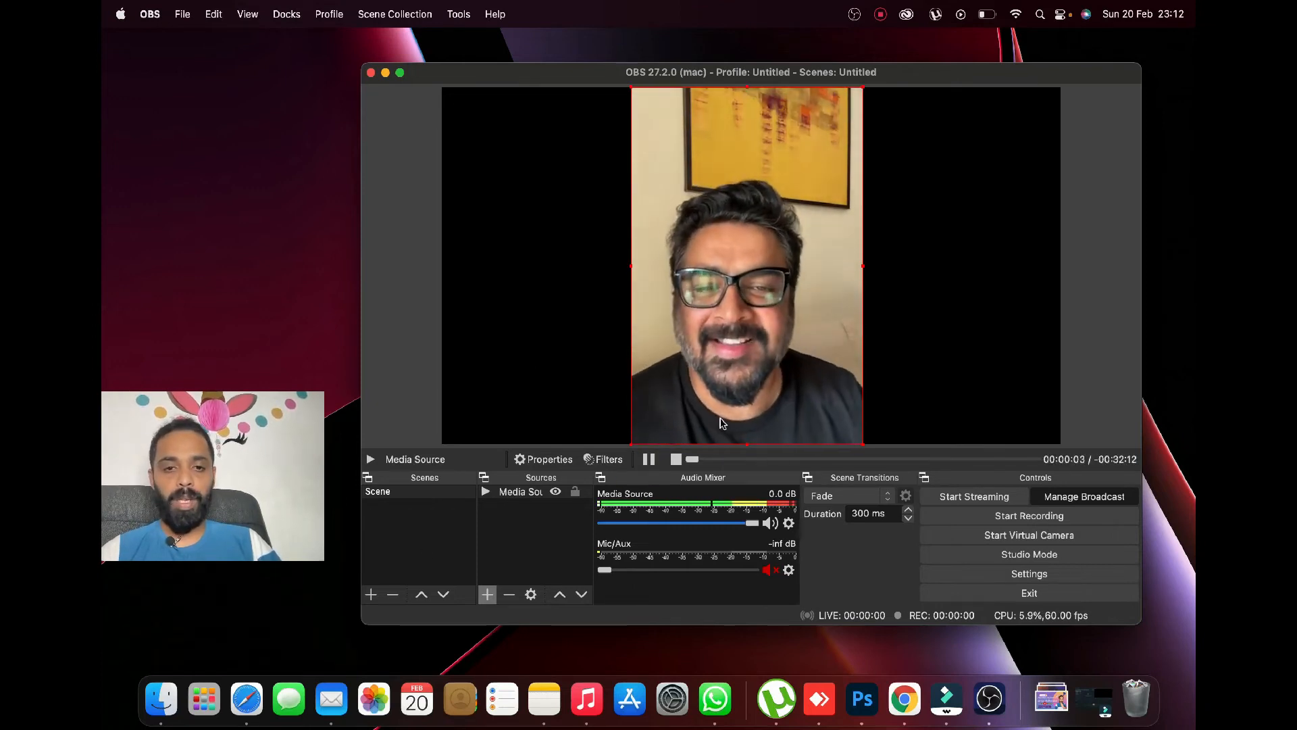
pyautogui.click(675, 459)
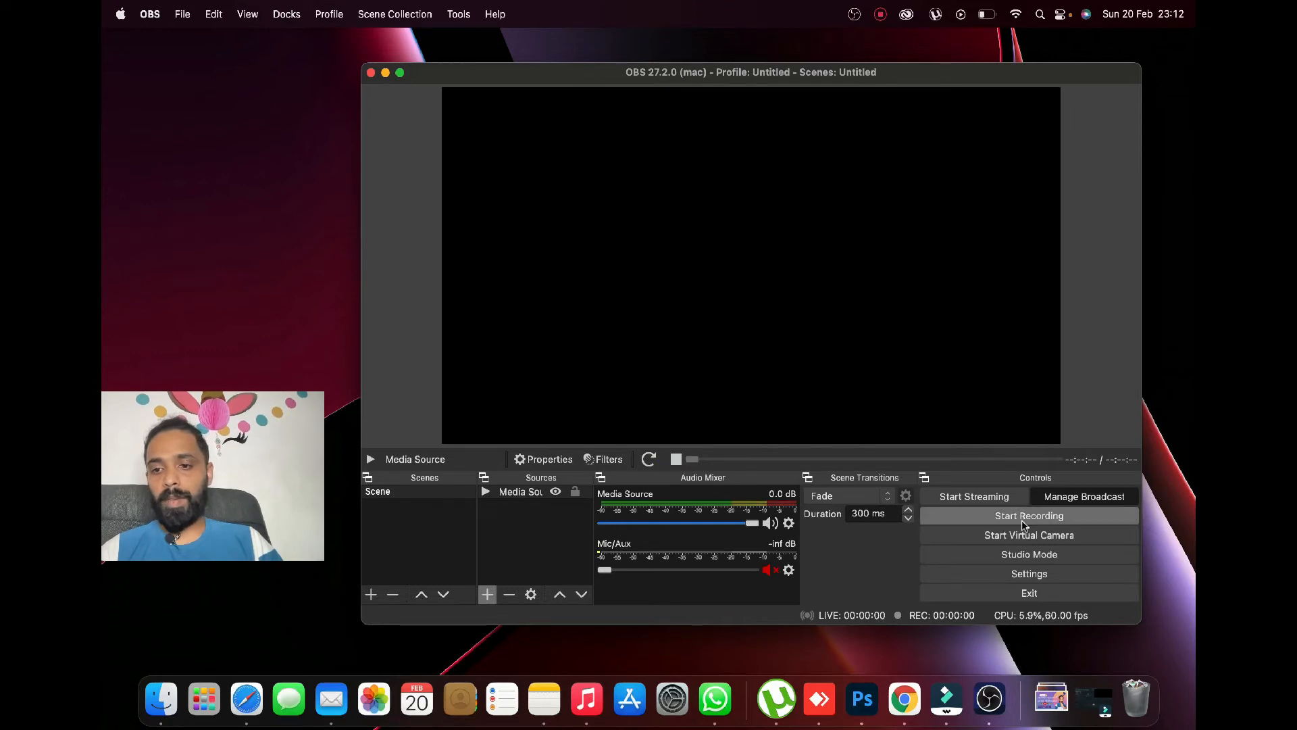
pyautogui.click(994, 500)
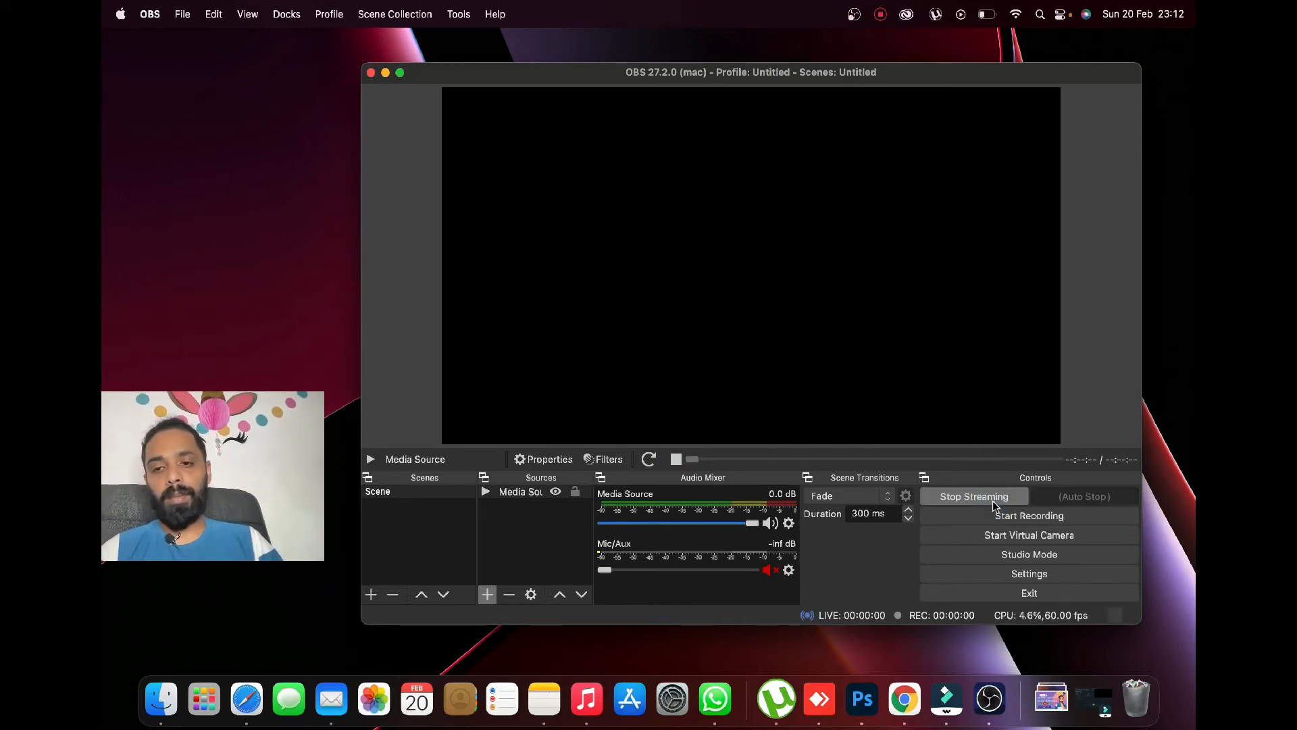
pyautogui.click(648, 460)
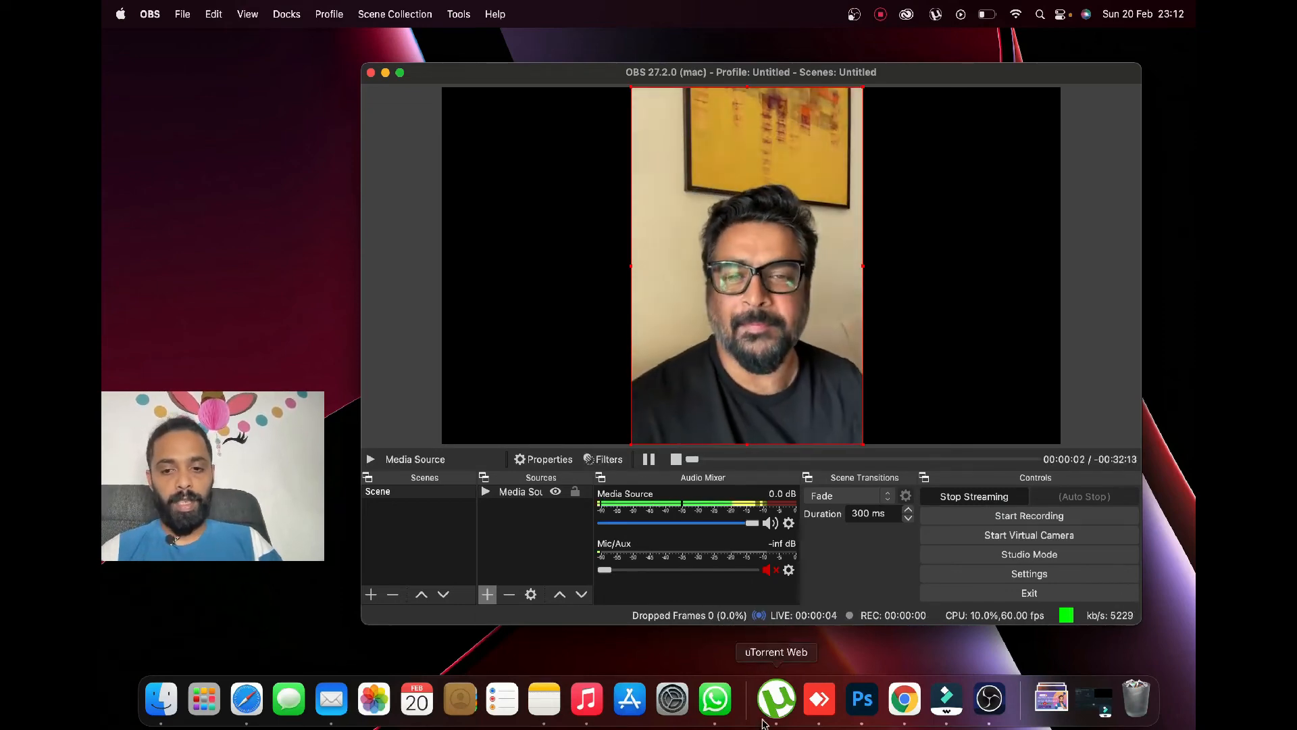
# Step: Switch to Chrome, load the YouTube Studio channel dashboard and make the browser window full screen
pyautogui.click(904, 700)
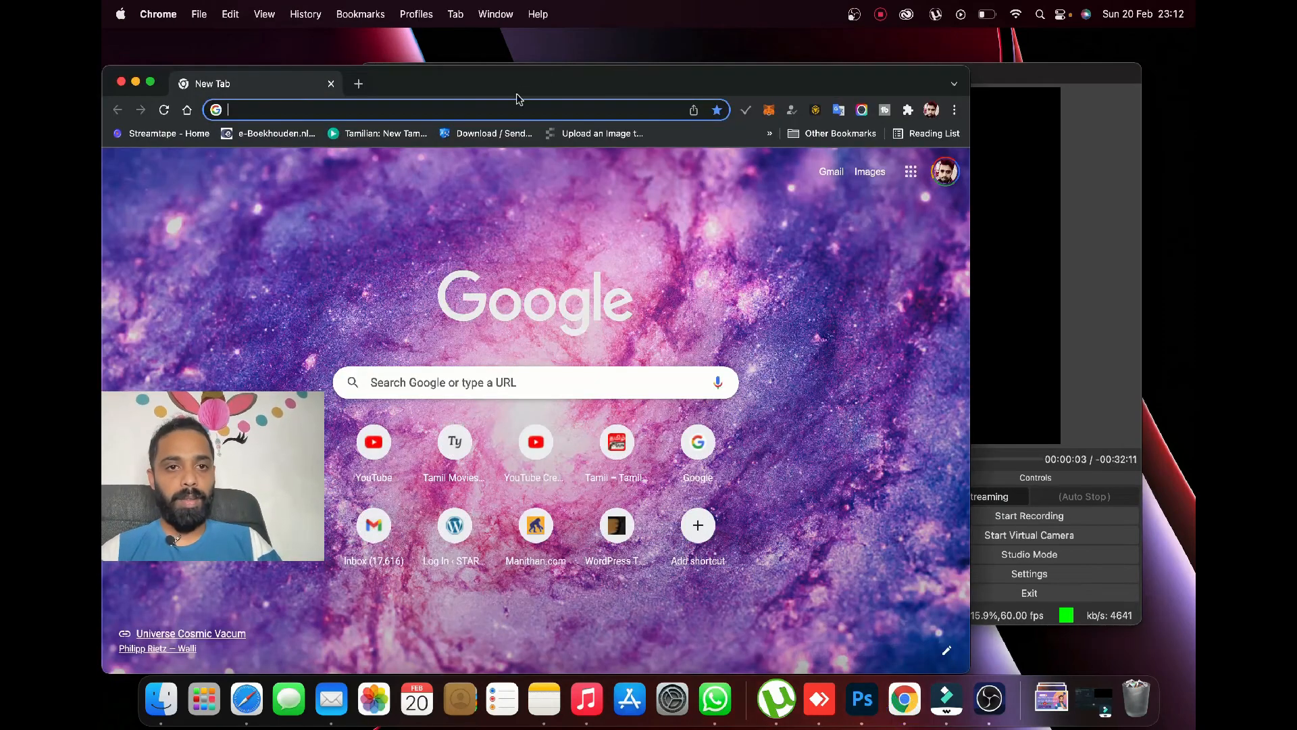
pyautogui.write('st')
pyautogui.press('Return')
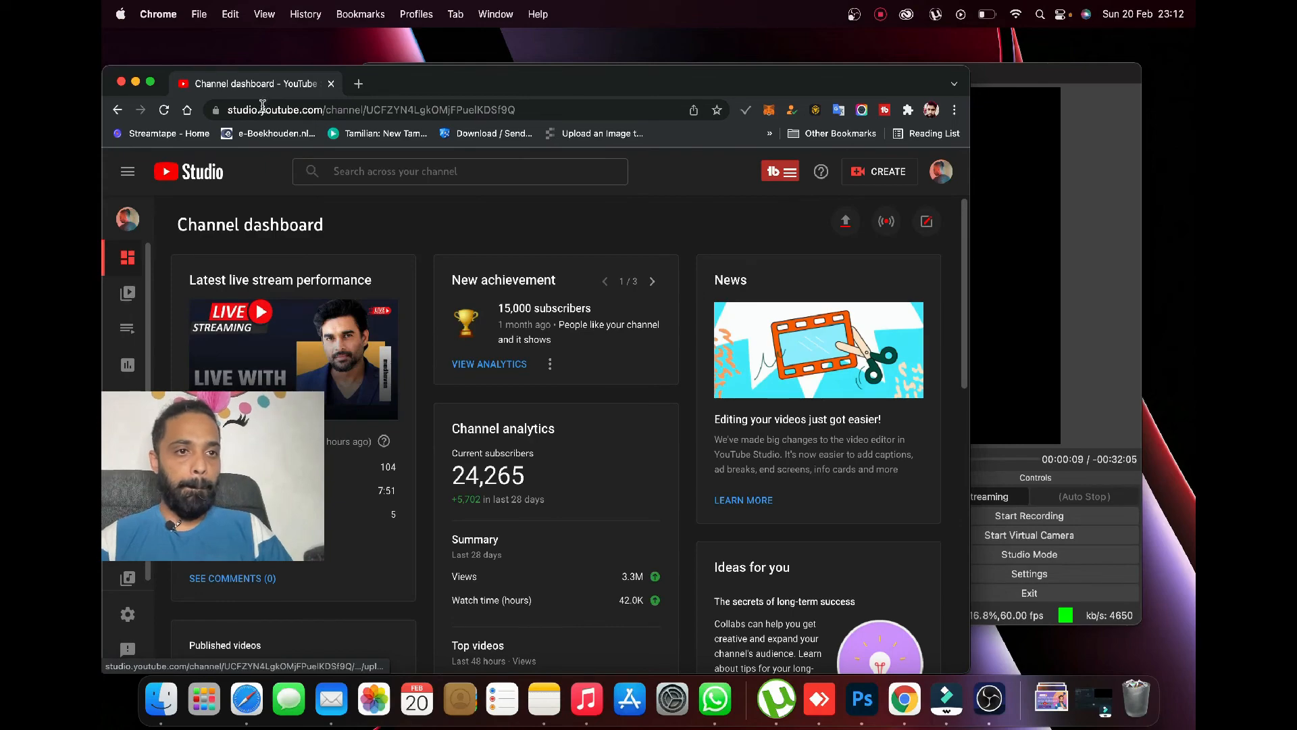
pyautogui.click(150, 82)
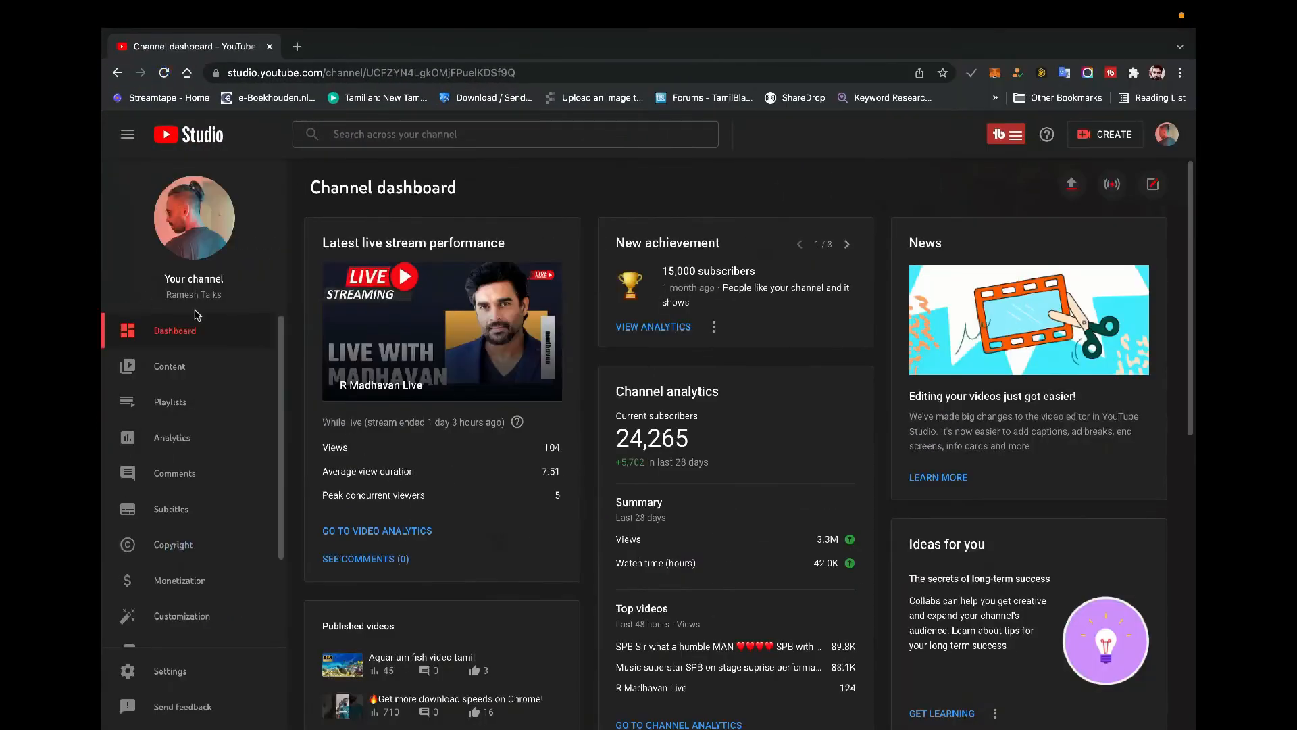
# Step: Open the Test Live stream's details from the channel's live content and follow its video link to watch it
pyautogui.click(198, 358)
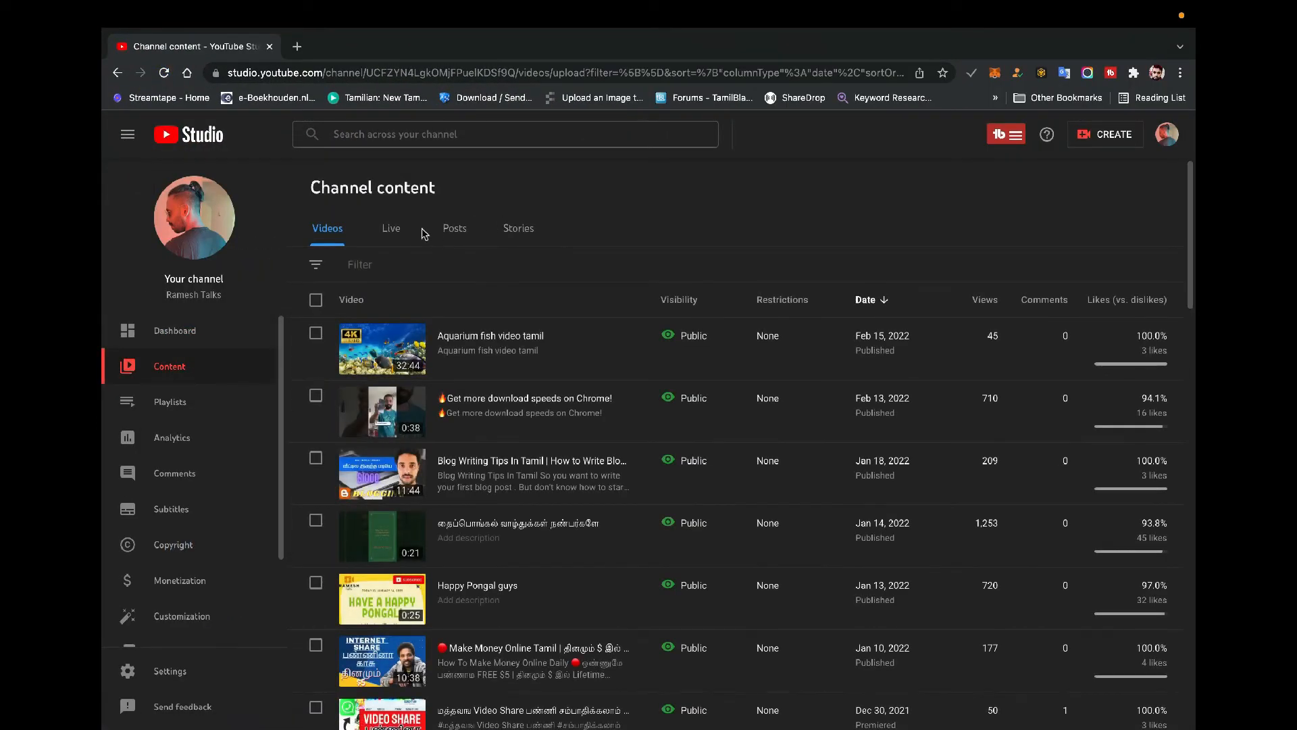
pyautogui.click(395, 231)
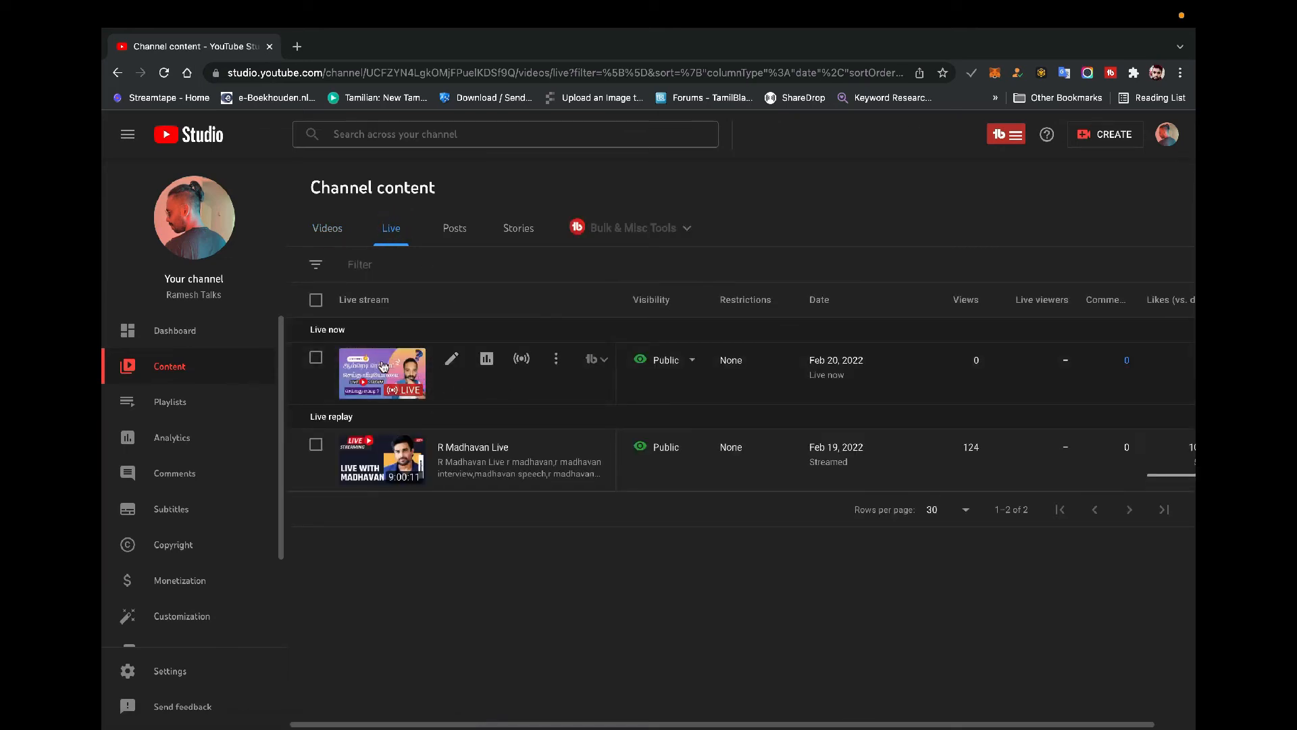
pyautogui.click(383, 366)
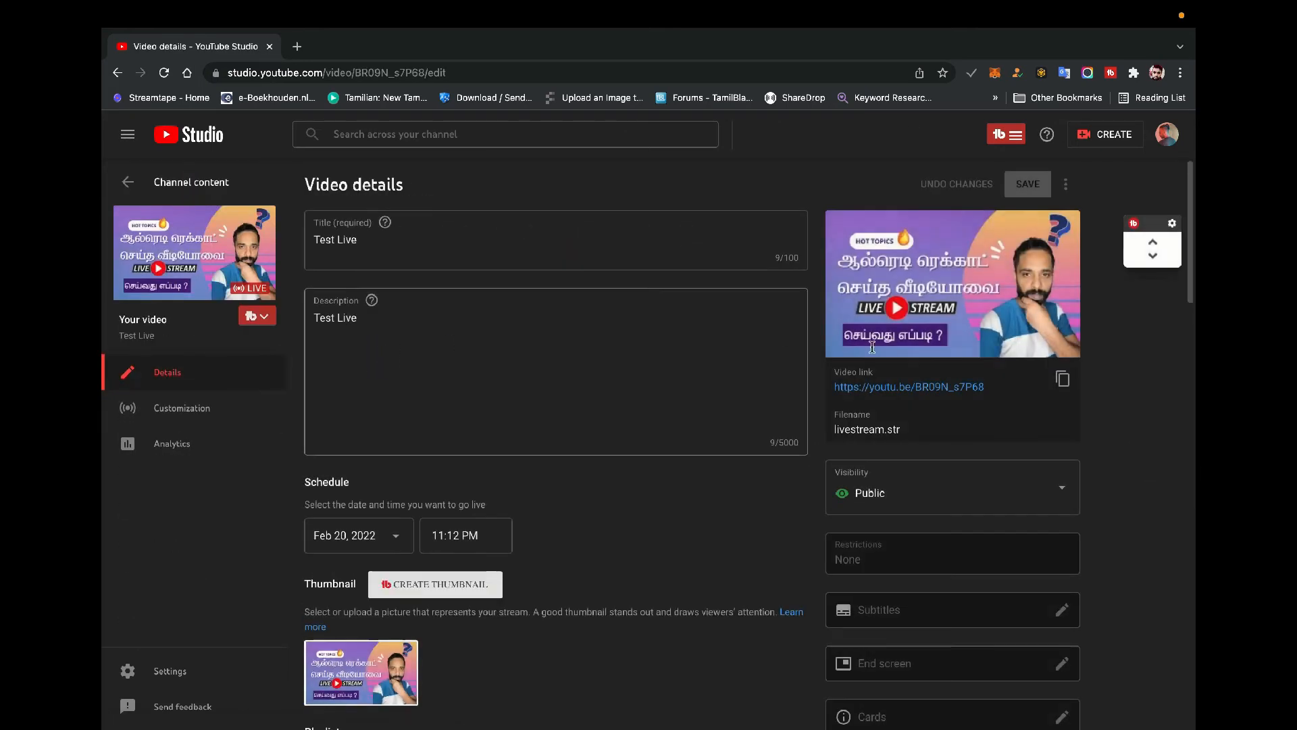
pyautogui.click(886, 387)
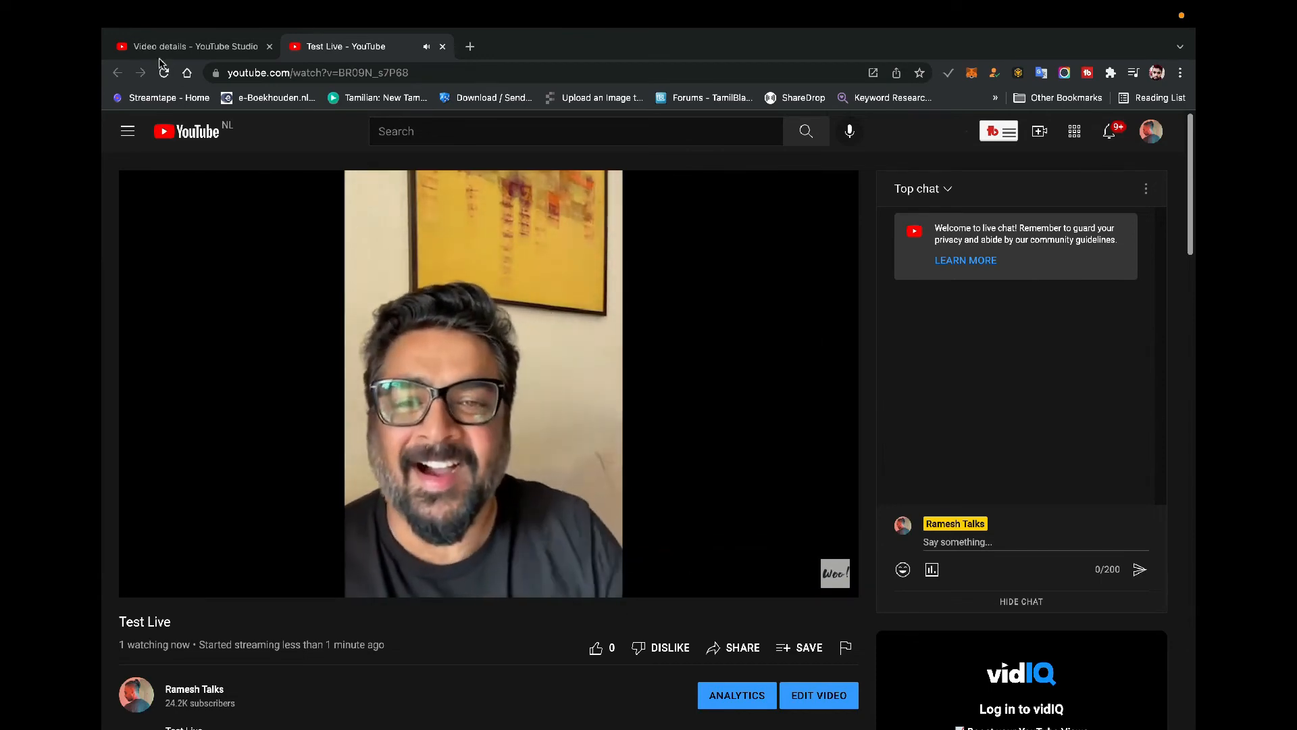
# Step: Take Chrome out of full screen, place the OBS window beside the live page, and stop the Media Source playback
pyautogui.click(151, 39)
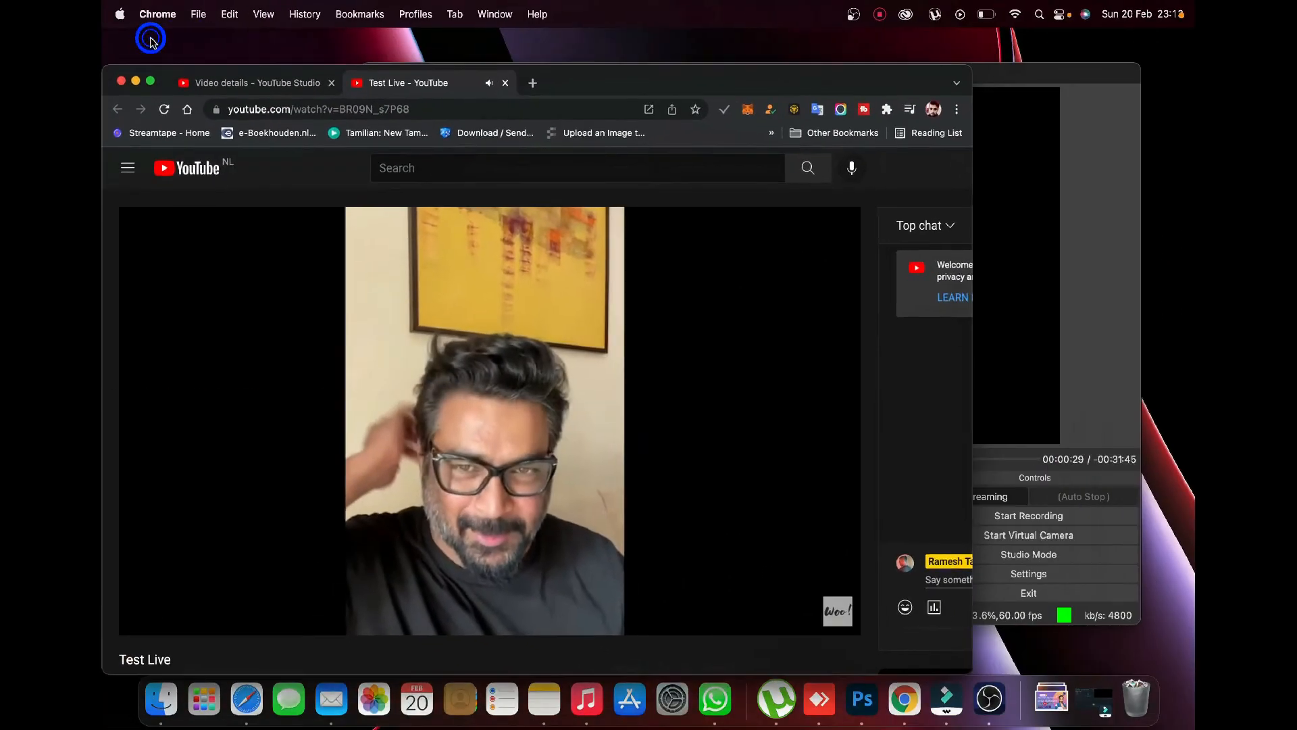
pyautogui.click(1088, 225)
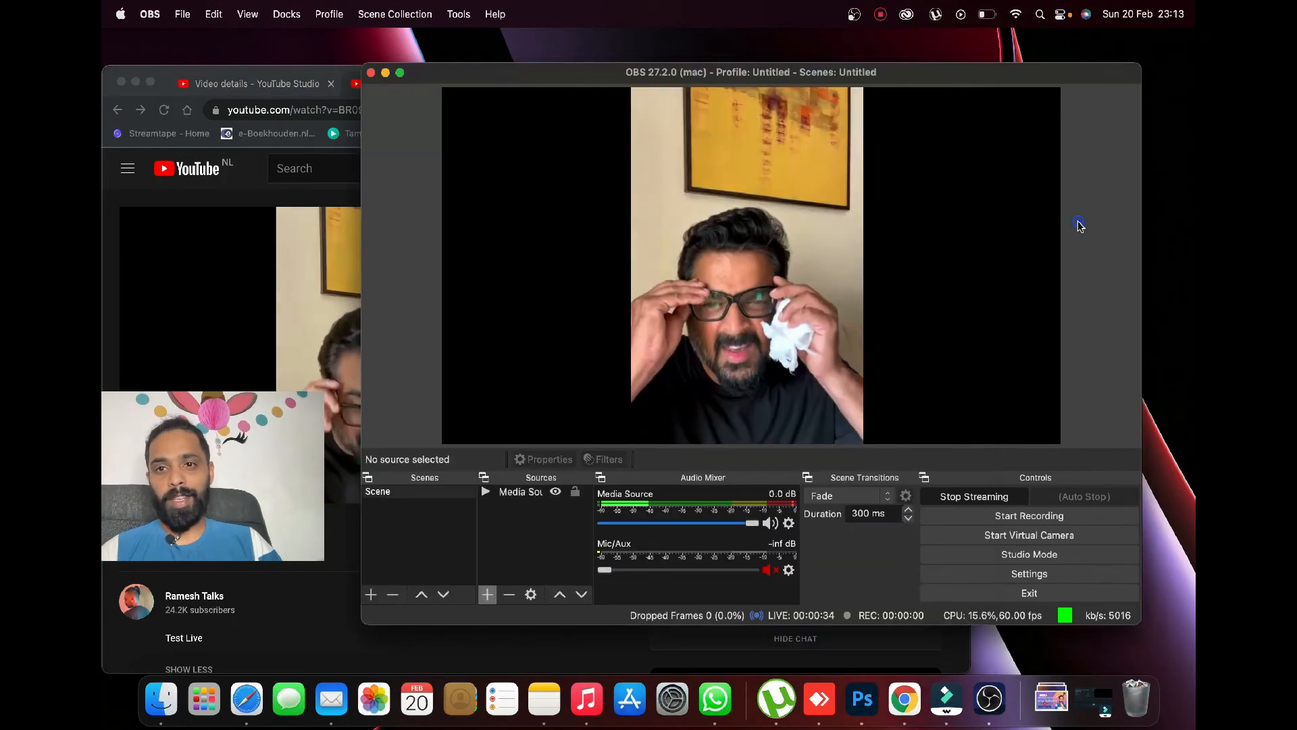
pyautogui.moveTo(706, 76); pyautogui.dragTo(826, 120)
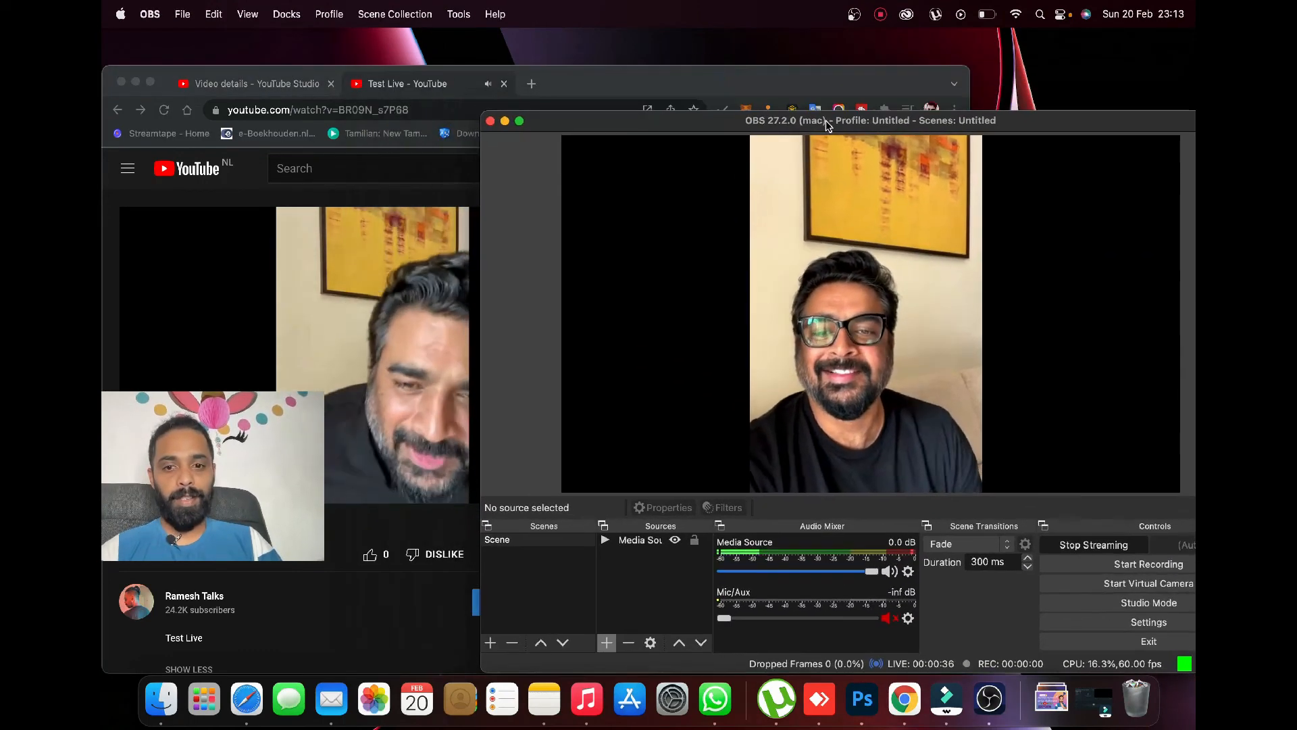
pyautogui.click(781, 408)
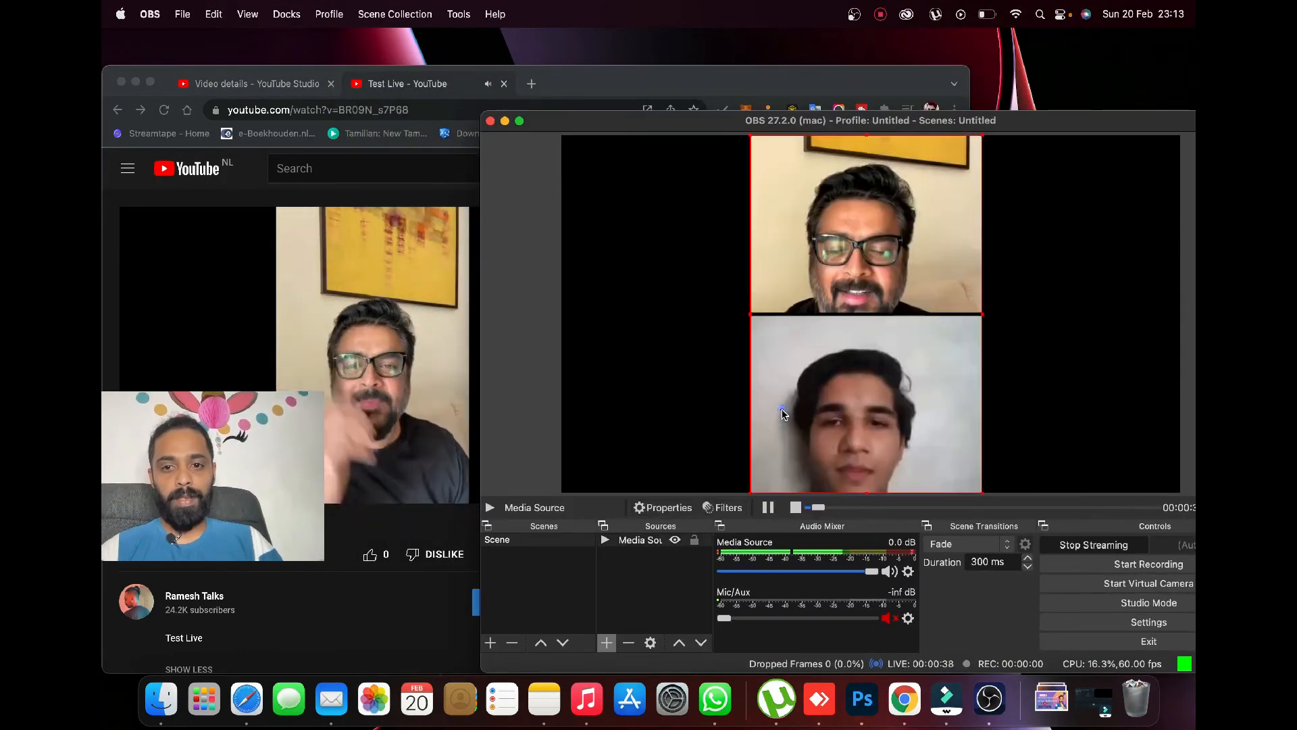
pyautogui.click(798, 508)
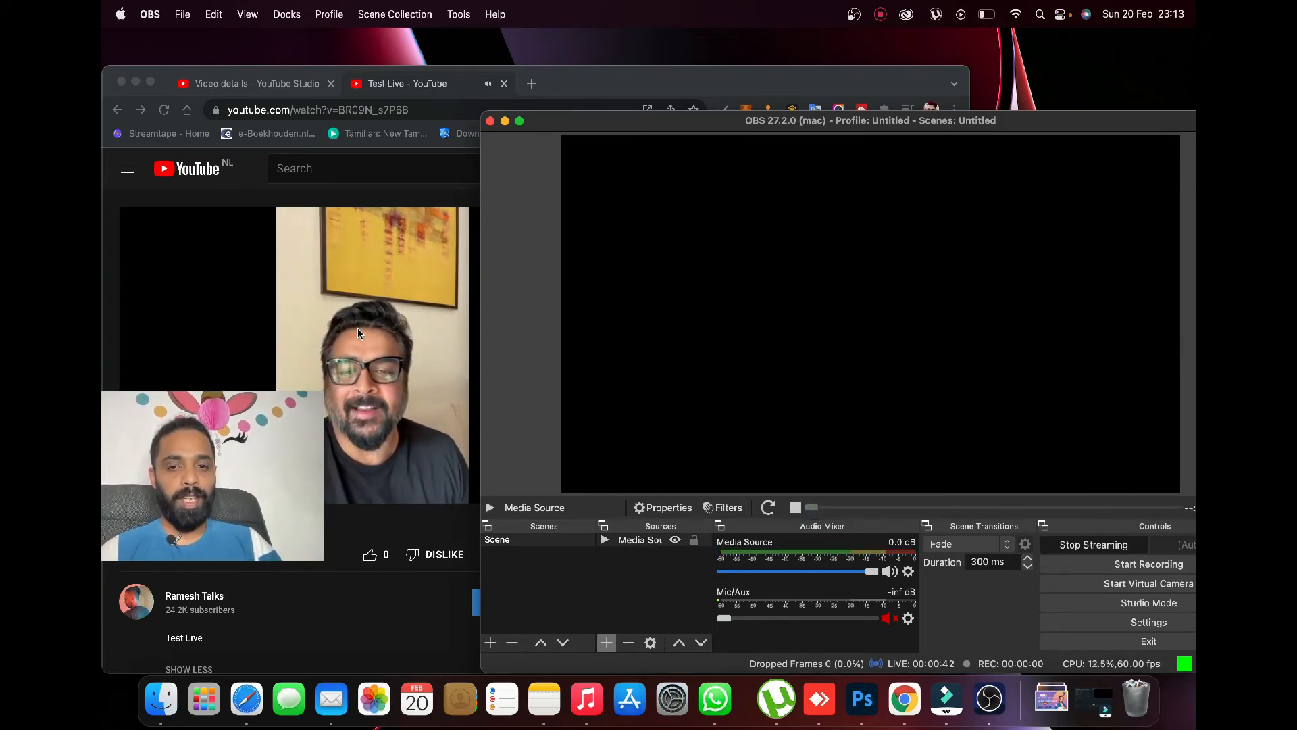
pyautogui.click(641, 540)
pyautogui.rightClick(640, 540)
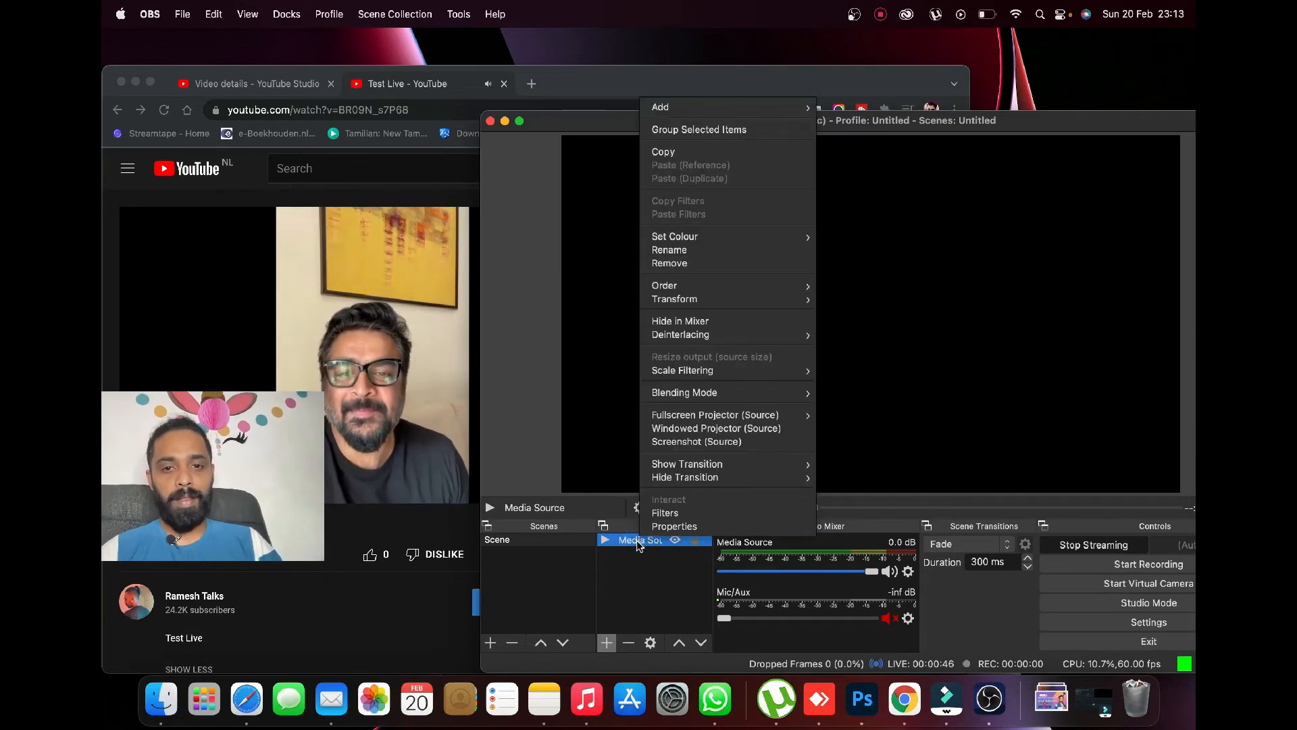
pyautogui.click(598, 356)
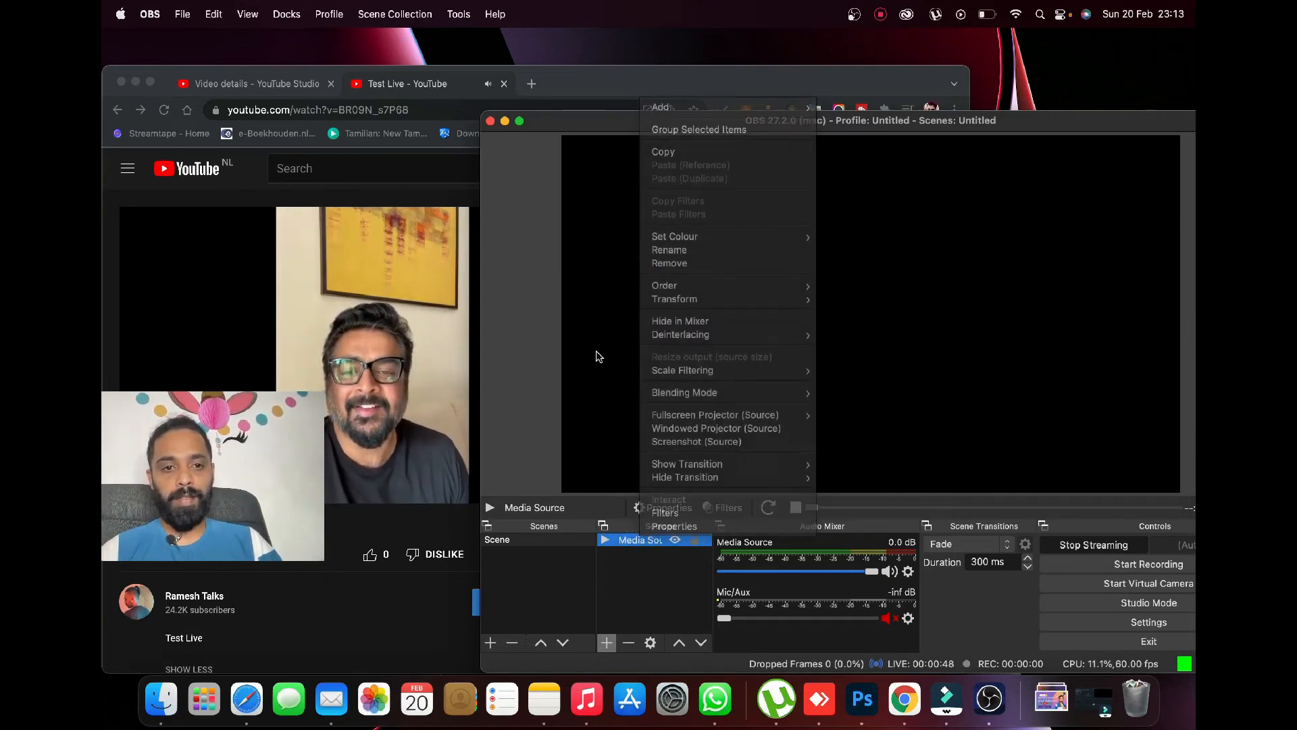
# Step: Add an Image source using Purple Modern 3D Trending NFT Youtube Thumbnail.png from Downloads and enlarge it to fill the canvas
pyautogui.click(607, 642)
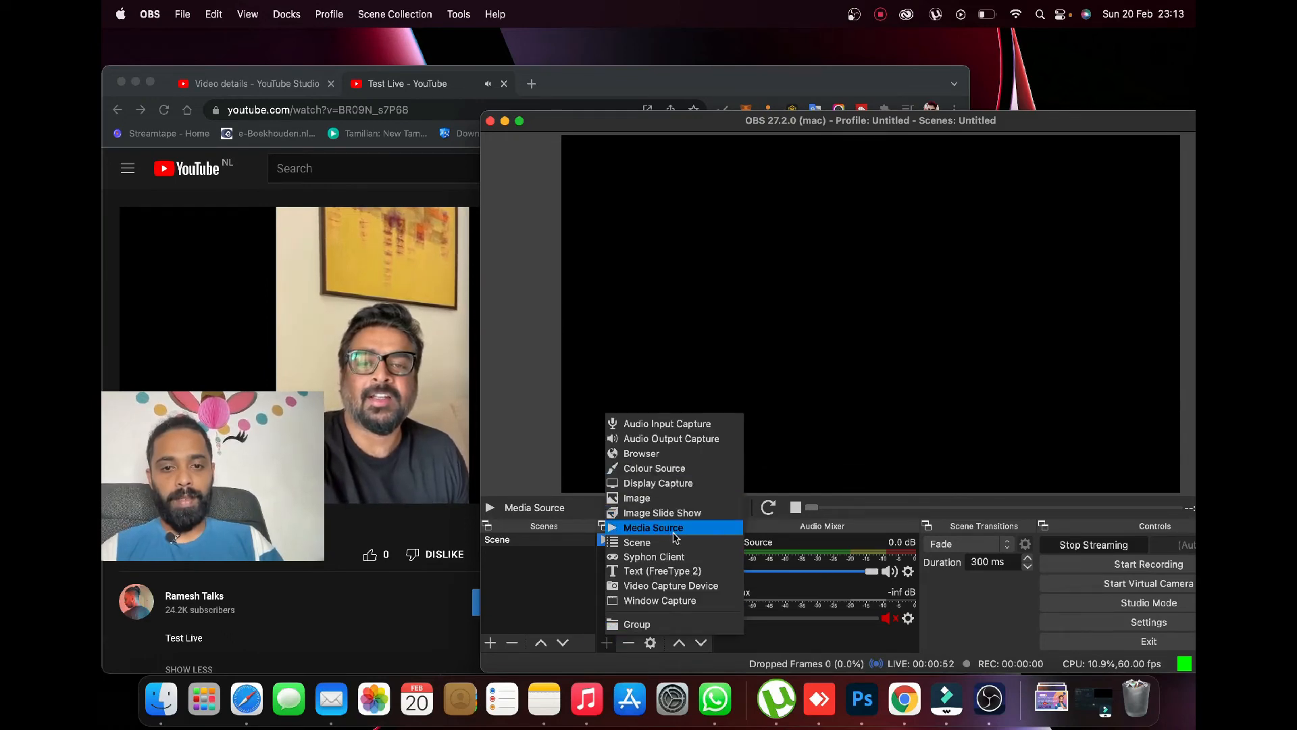
pyautogui.click(676, 501)
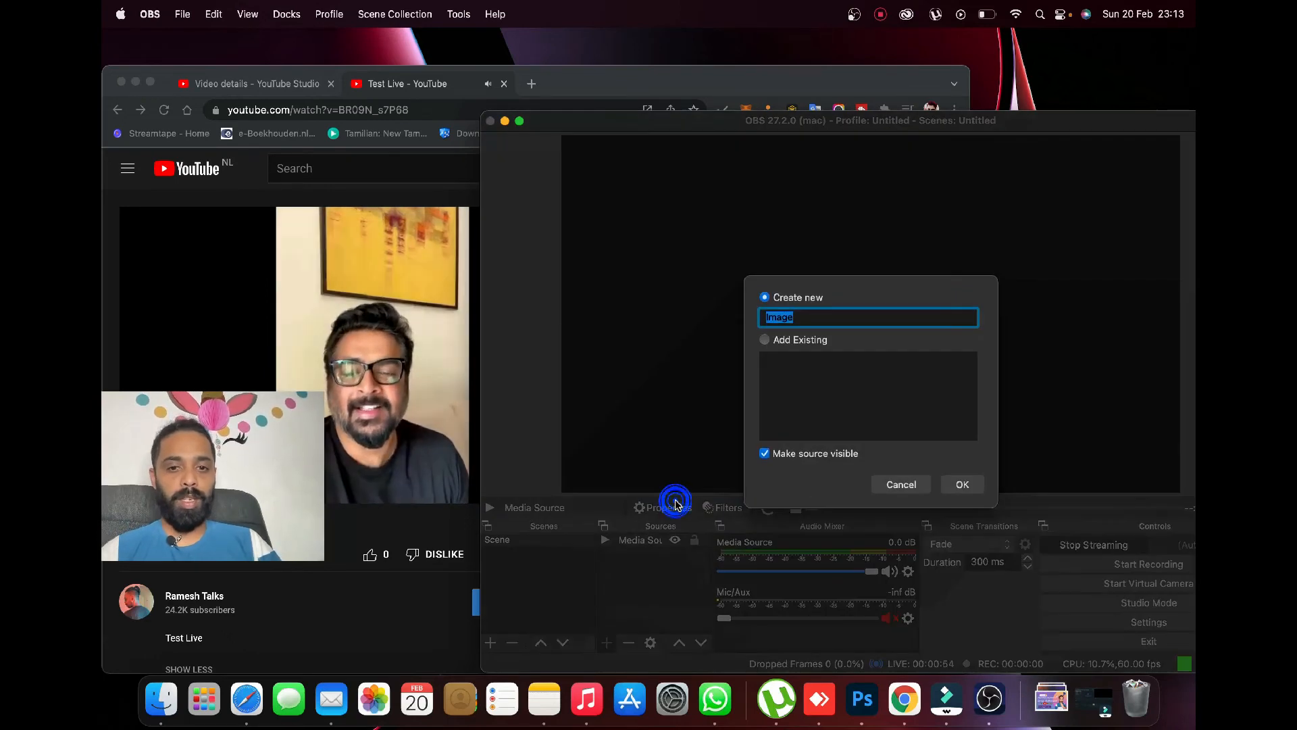
pyautogui.click(962, 484)
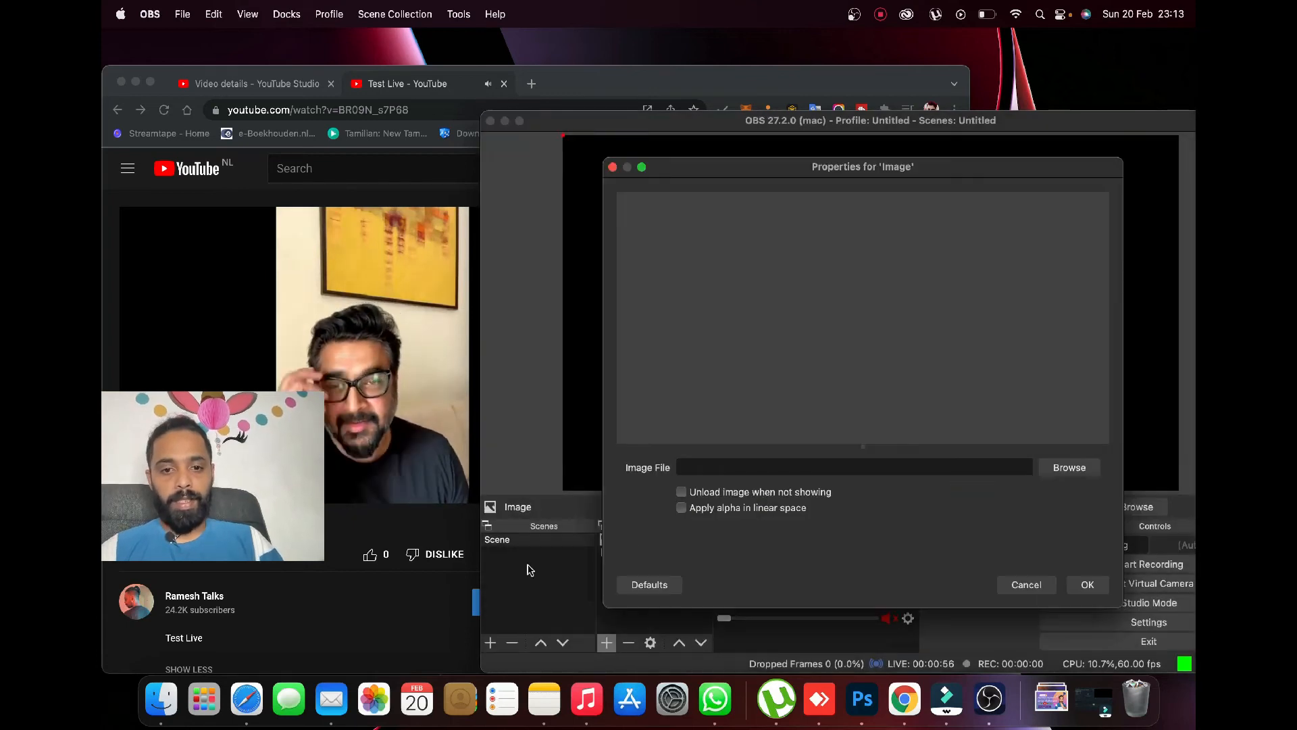
pyautogui.click(1069, 468)
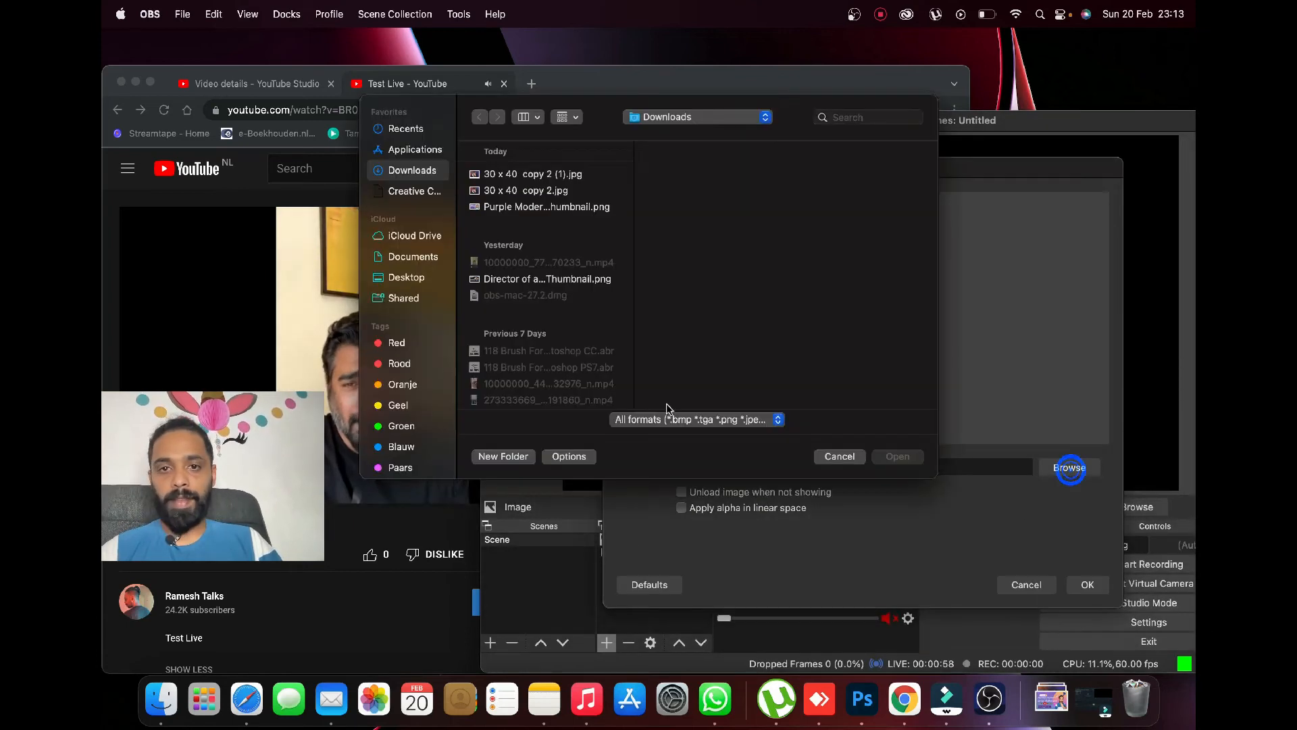
pyautogui.click(554, 206)
pyautogui.click(896, 456)
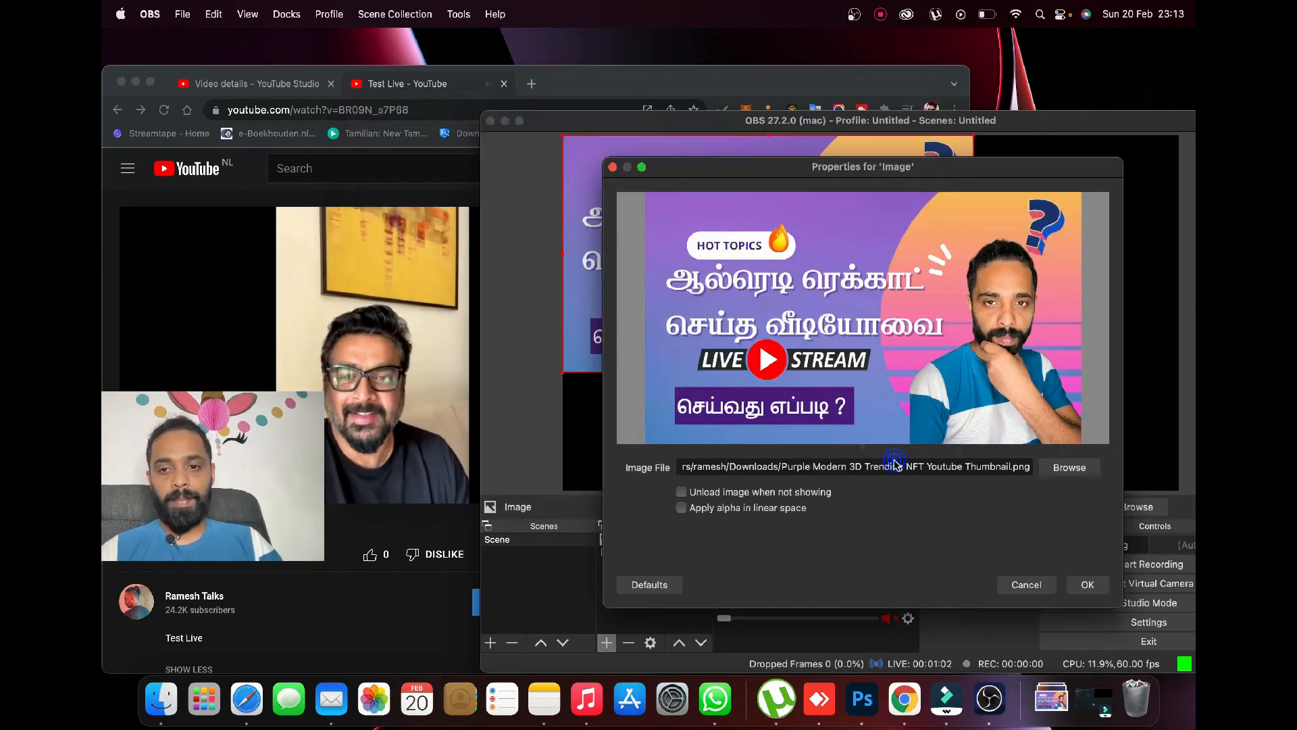
pyautogui.click(1083, 586)
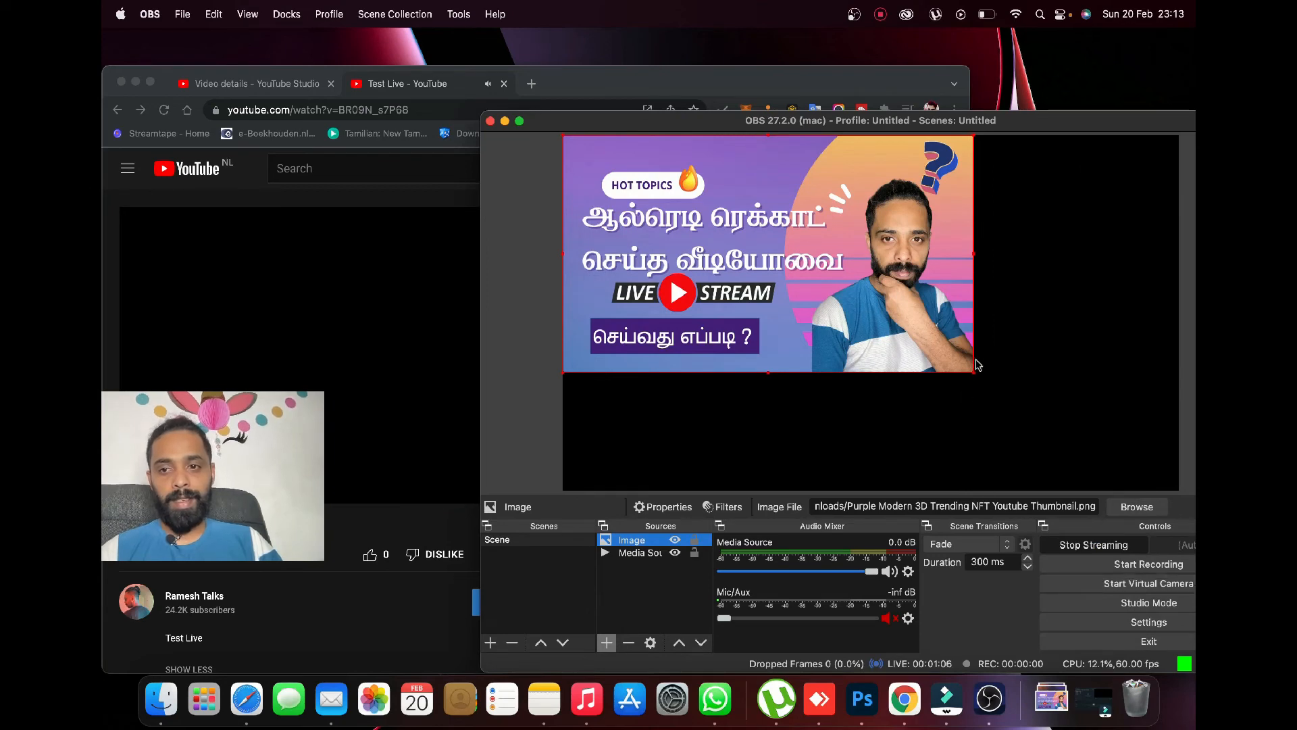
pyautogui.moveTo(974, 371); pyautogui.dragTo(1179, 465)
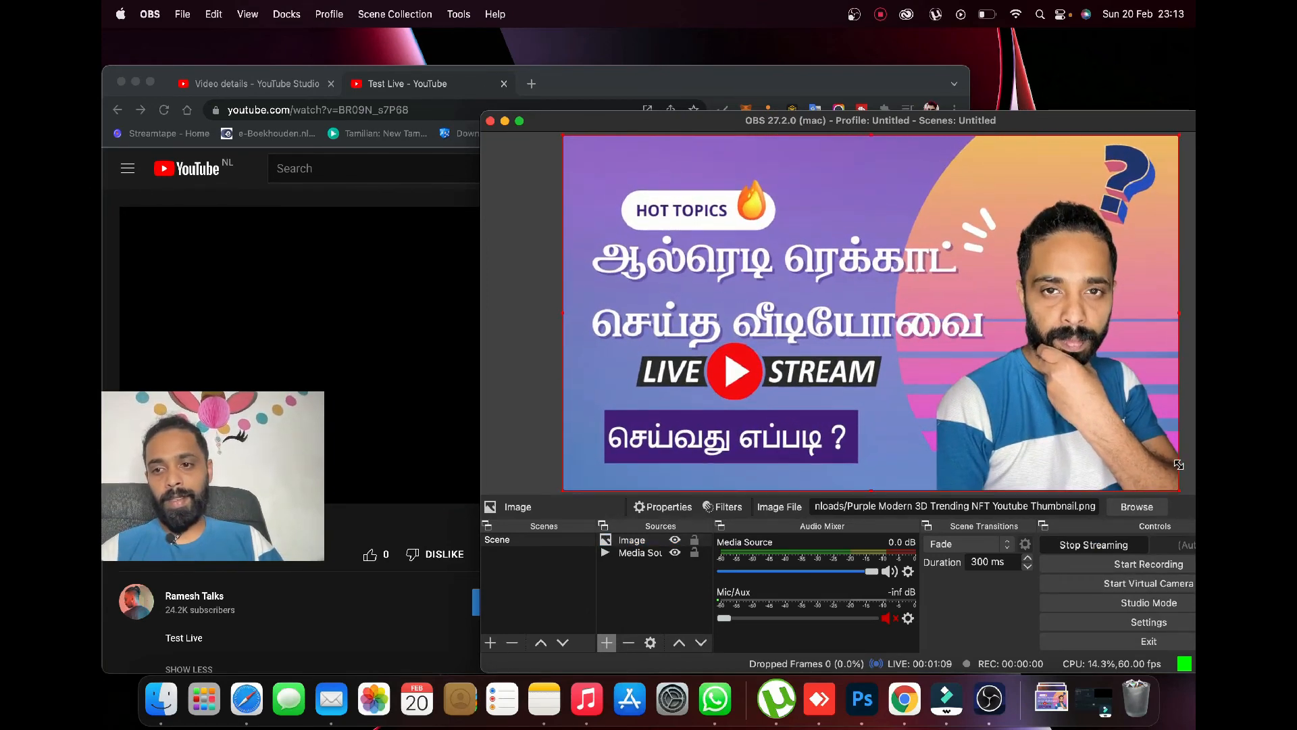
pyautogui.click(631, 542)
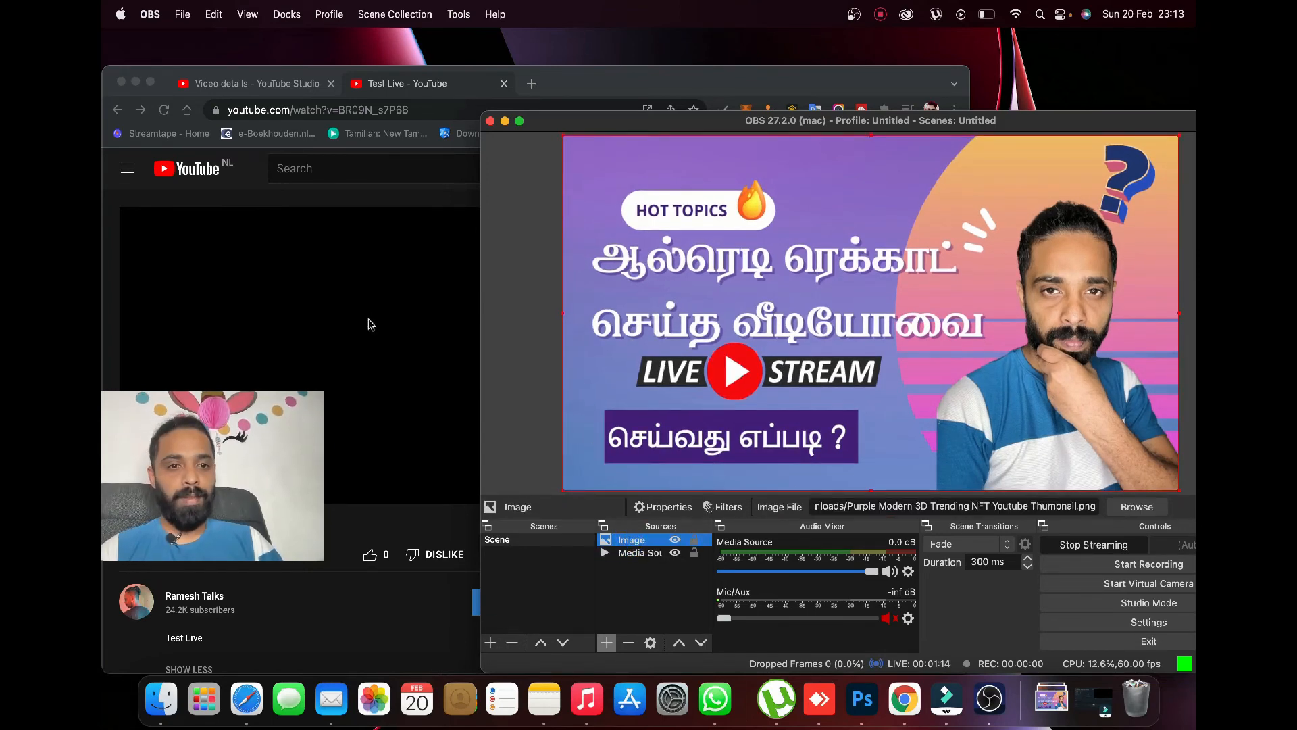
# Step: Hide the Media Source in OBS and check the broadcast picture on the Test Live page in Chrome
pyautogui.click(460, 83)
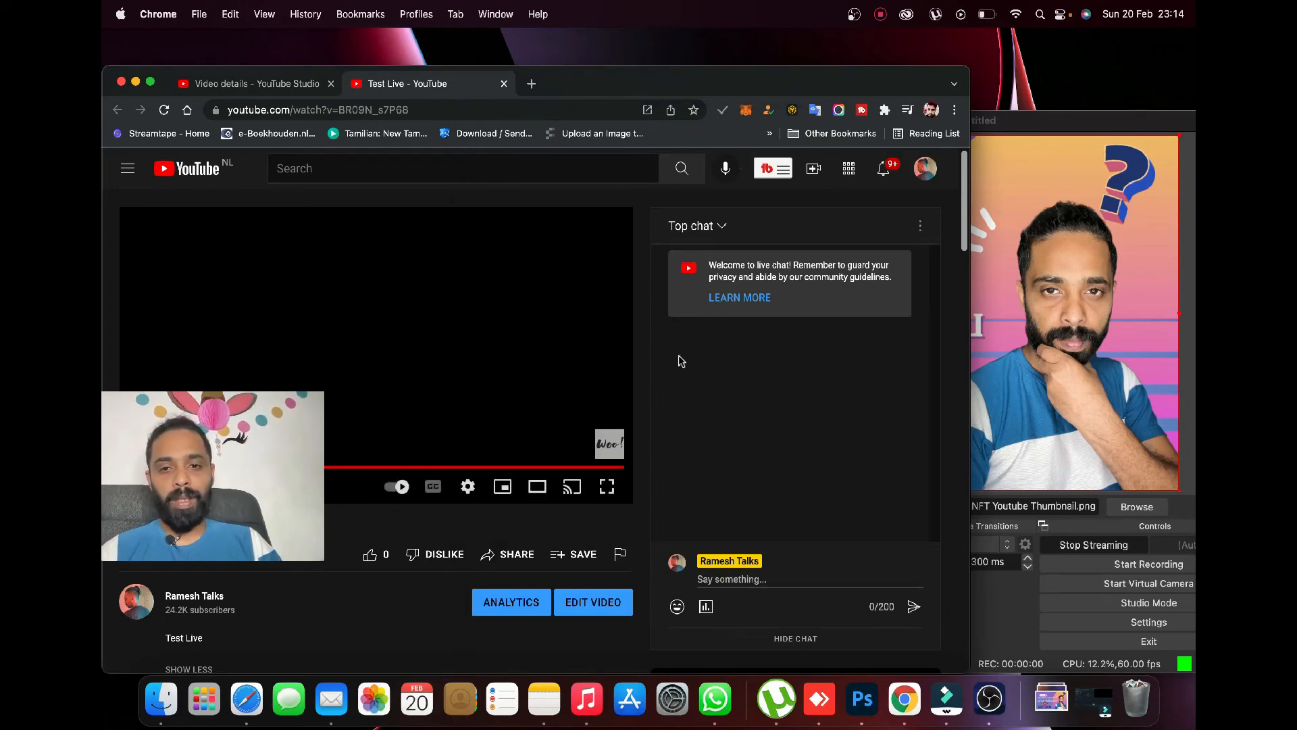
pyautogui.click(1088, 310)
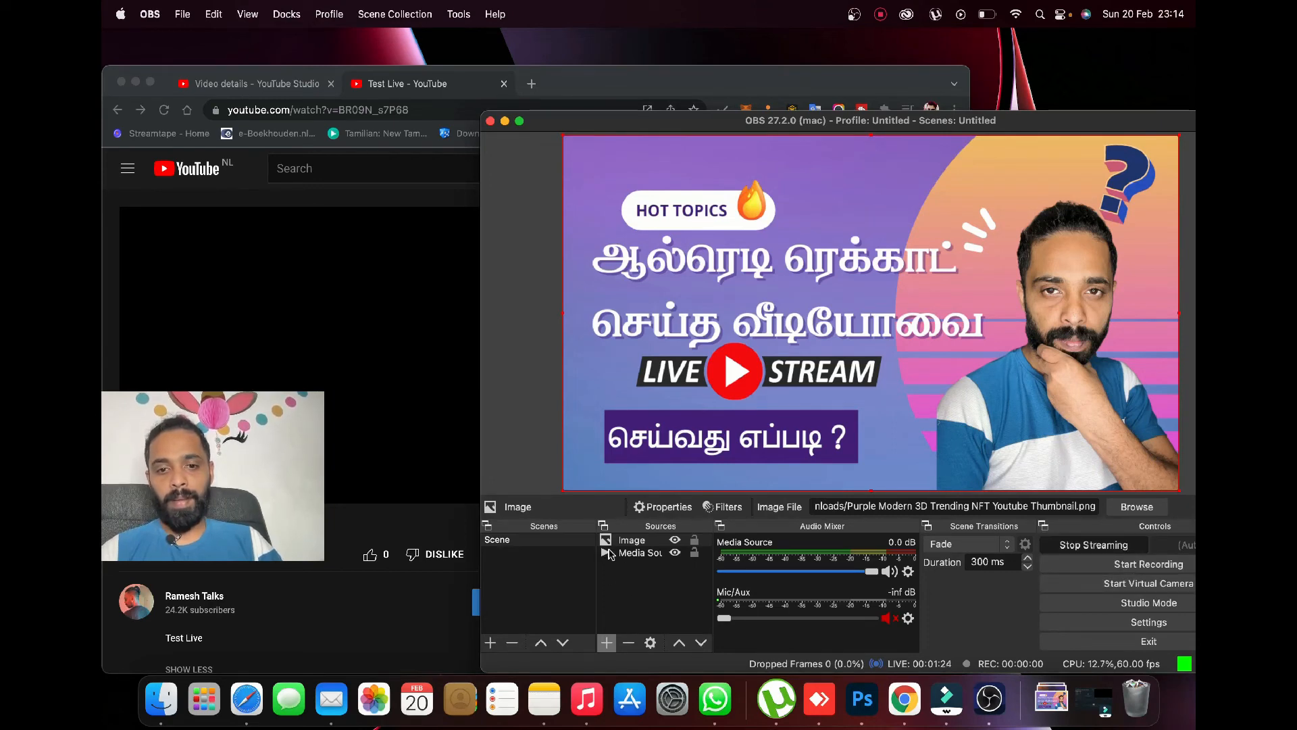
pyautogui.click(675, 554)
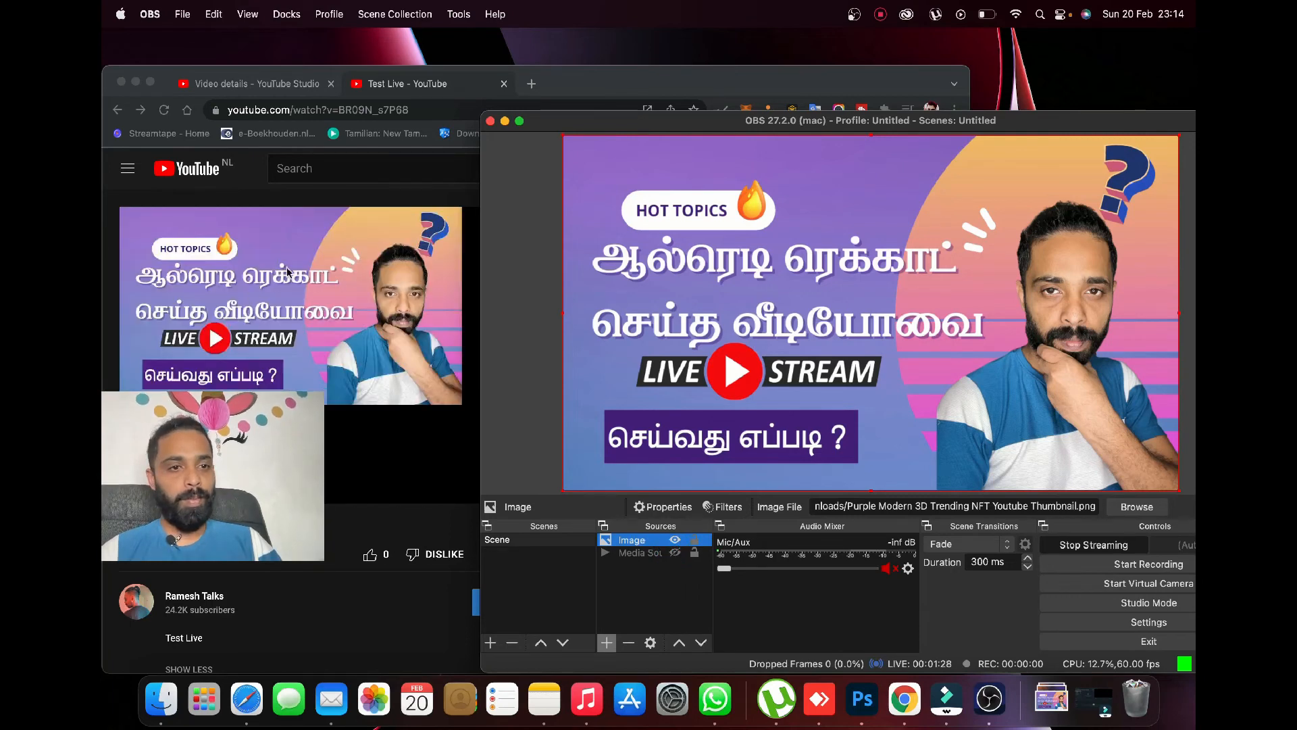
pyautogui.click(471, 84)
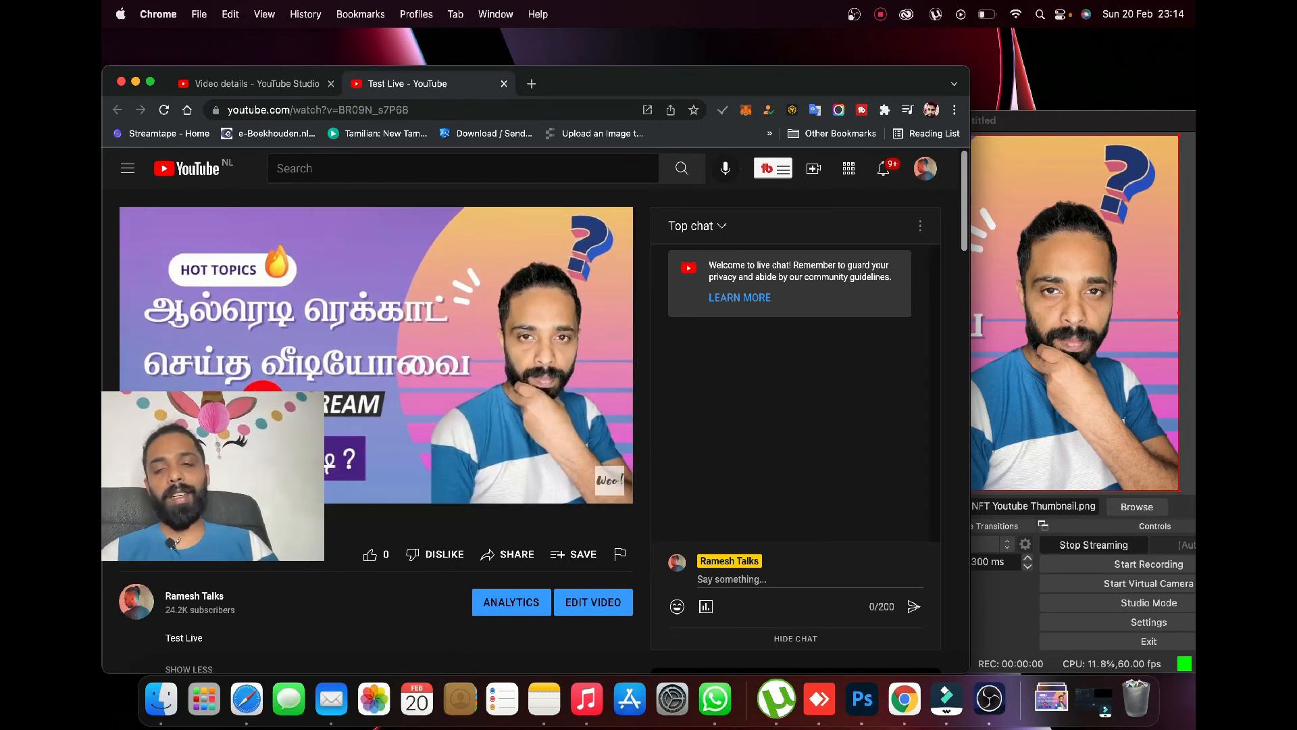
pyautogui.click(1076, 303)
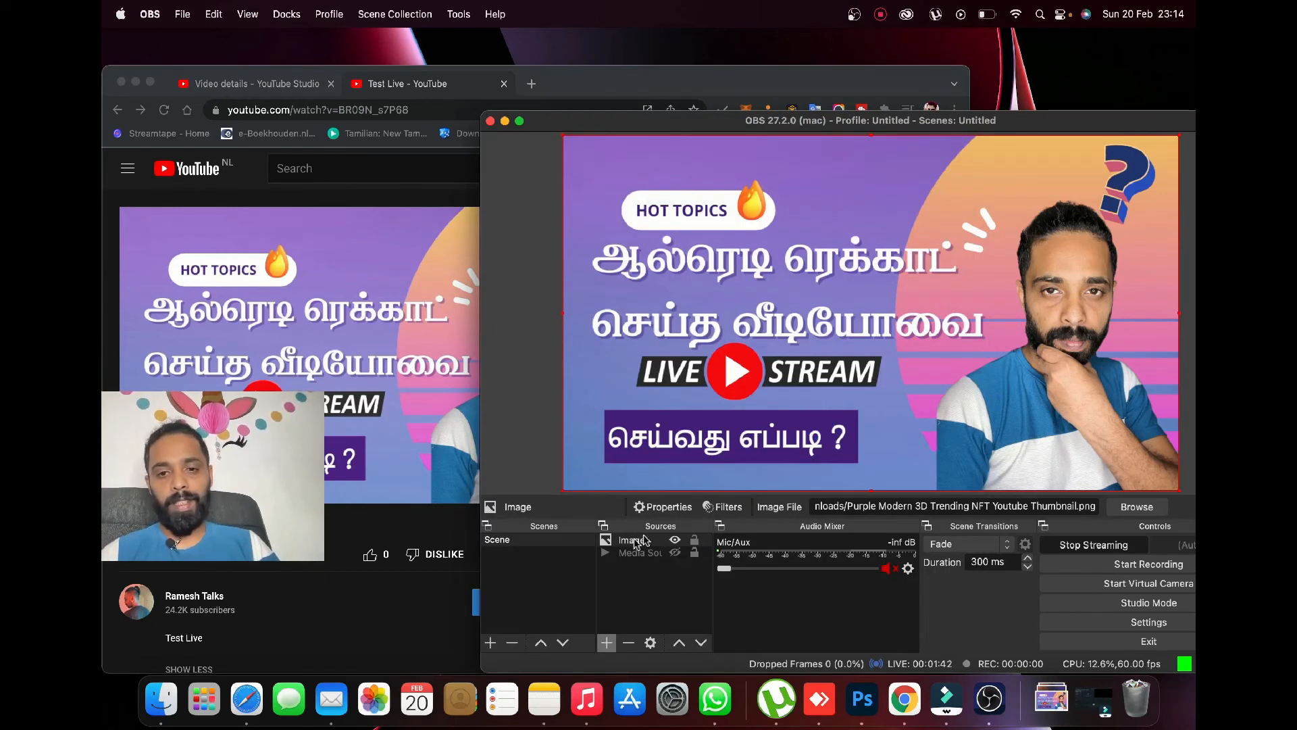
pyautogui.click(609, 552)
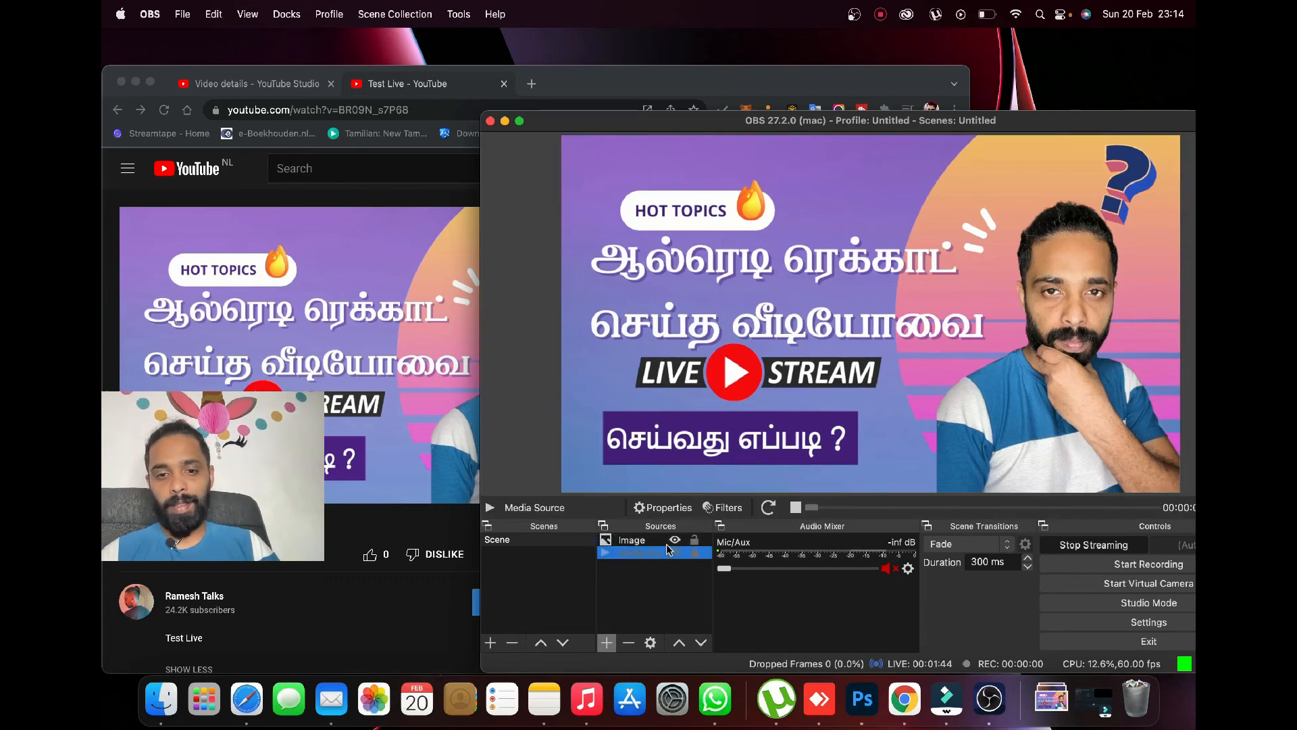
pyautogui.click(666, 541)
pyautogui.rightClick(666, 540)
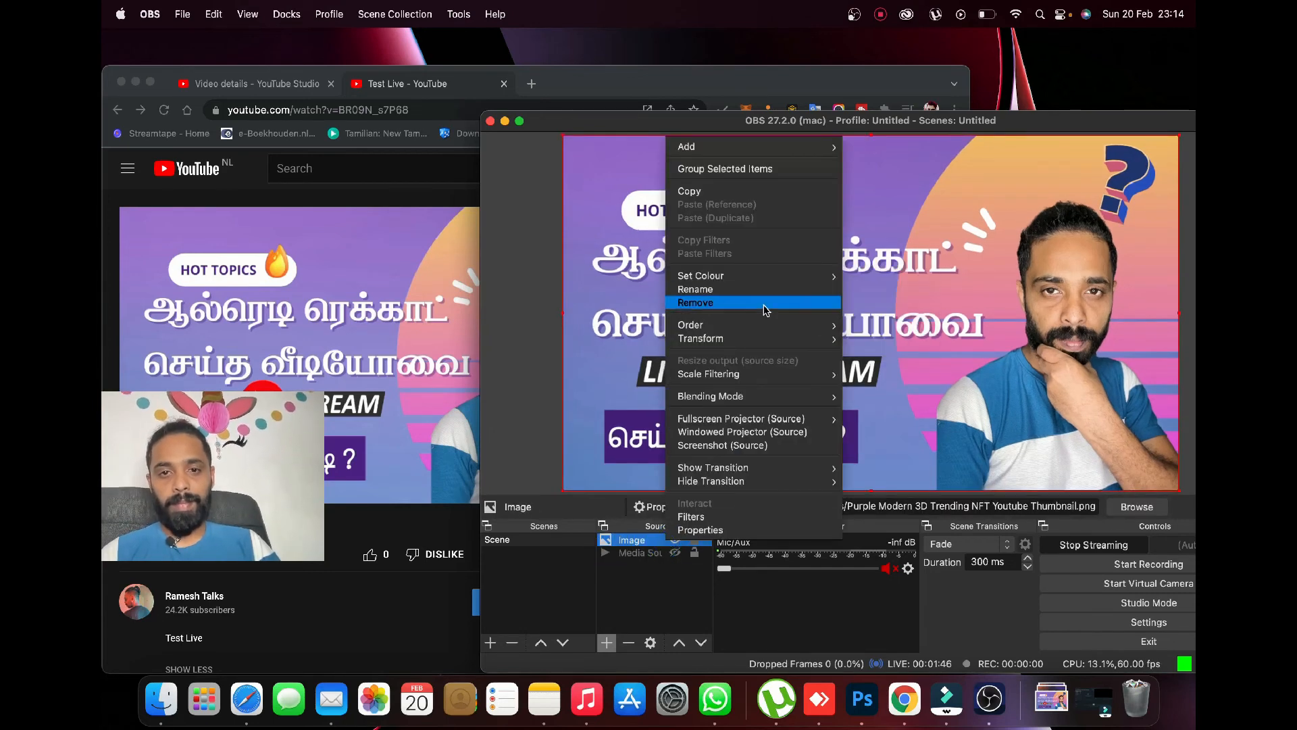
pyautogui.click(1045, 408)
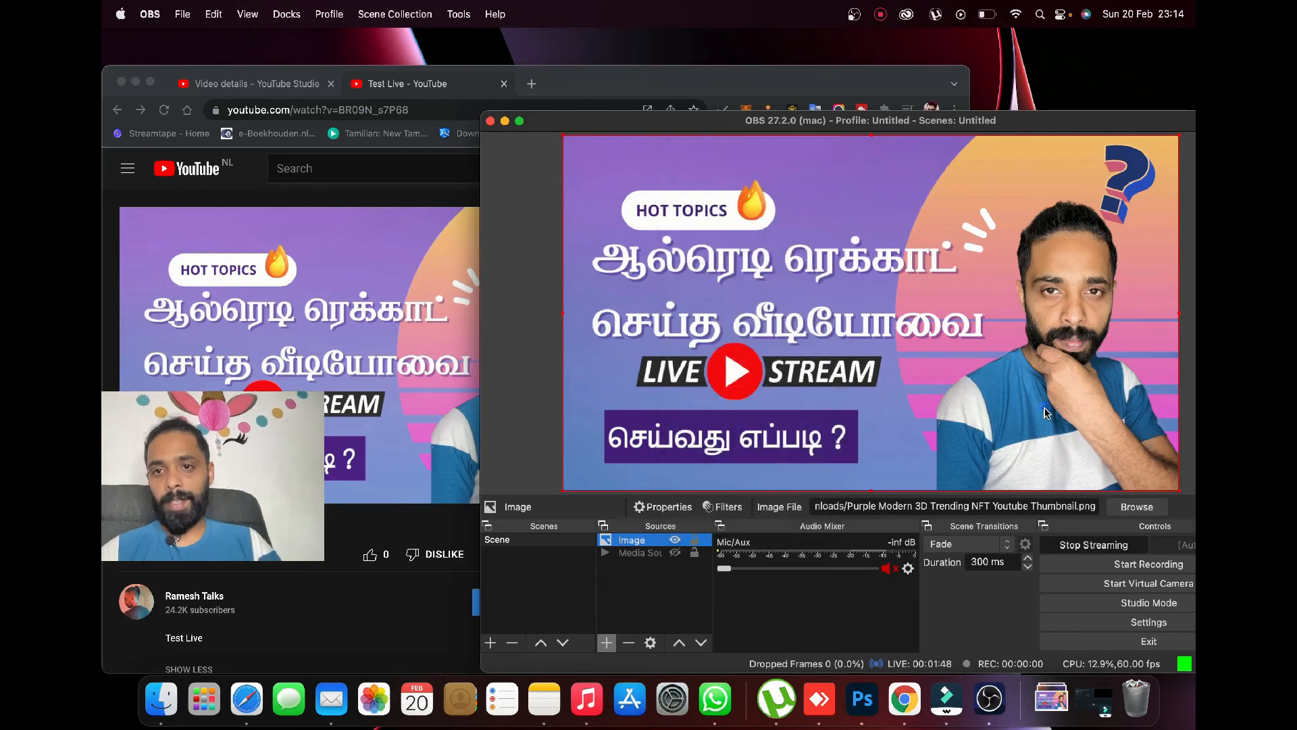
# Step: Move the OBS window fully into view and stop streaming, confirming the end of the broadcast
pyautogui.moveTo(904, 127); pyautogui.dragTo(713, 66)
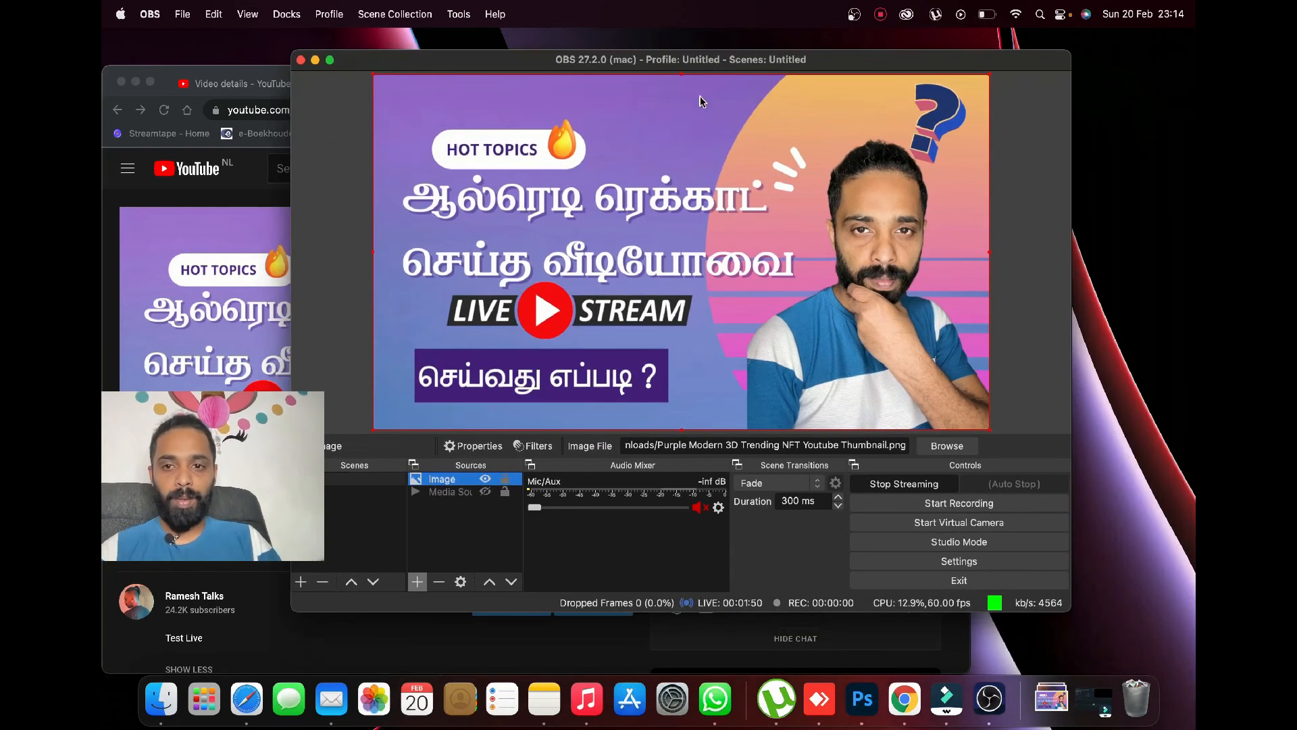
pyautogui.click(905, 484)
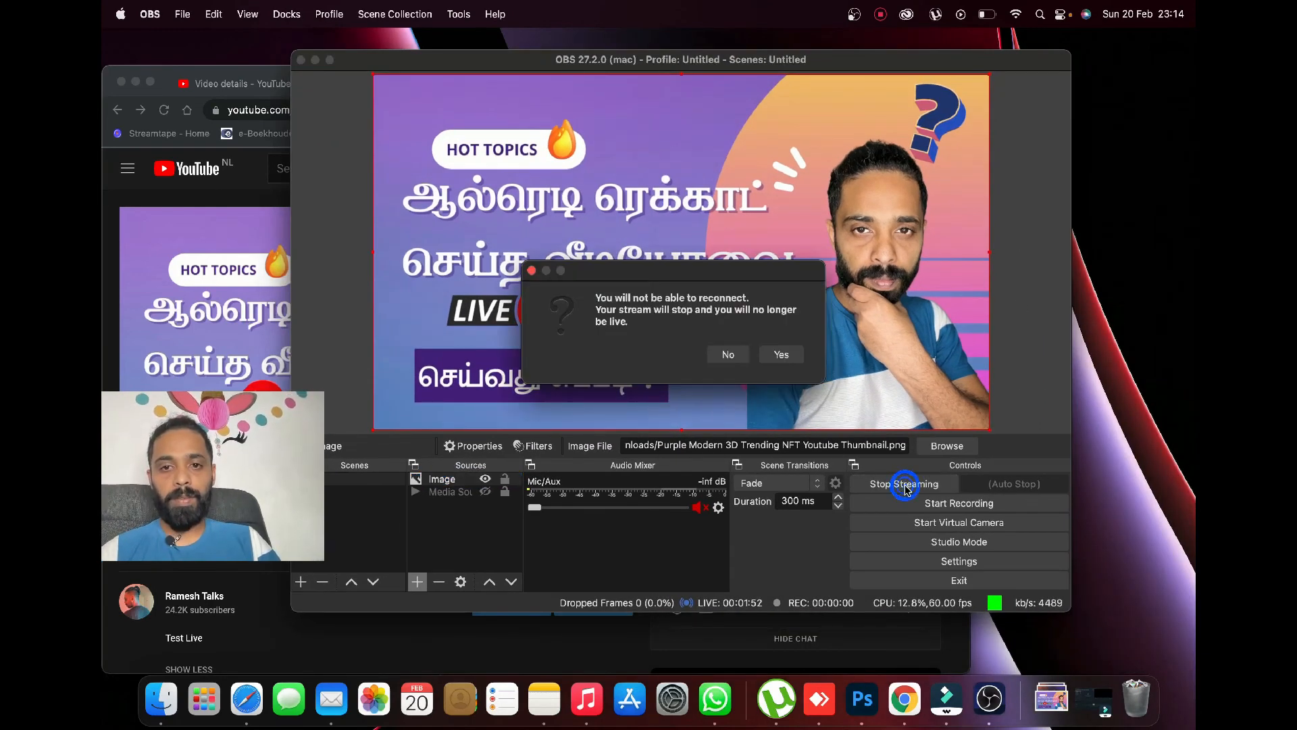
pyautogui.click(781, 355)
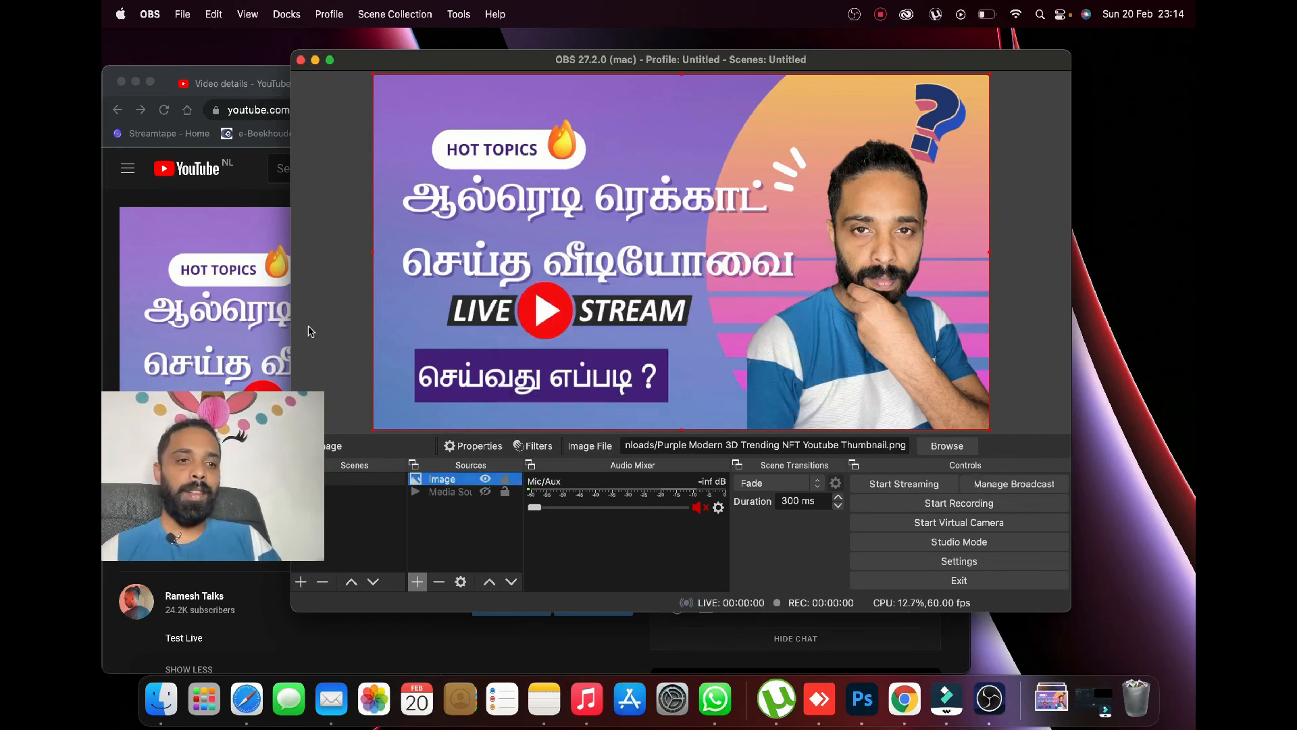
# Step: Remove the Media Source from the scene
pyautogui.rightClick(468, 484)
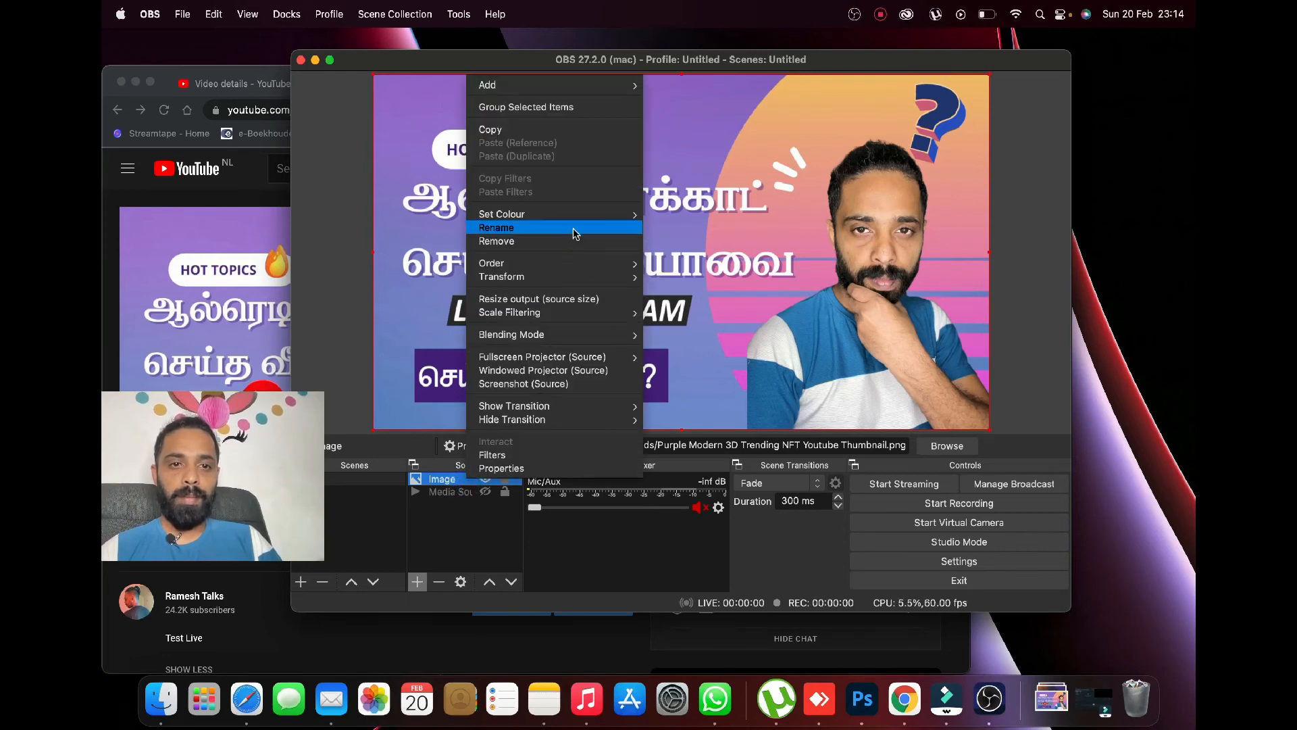
pyautogui.click(573, 229)
pyautogui.click(467, 491)
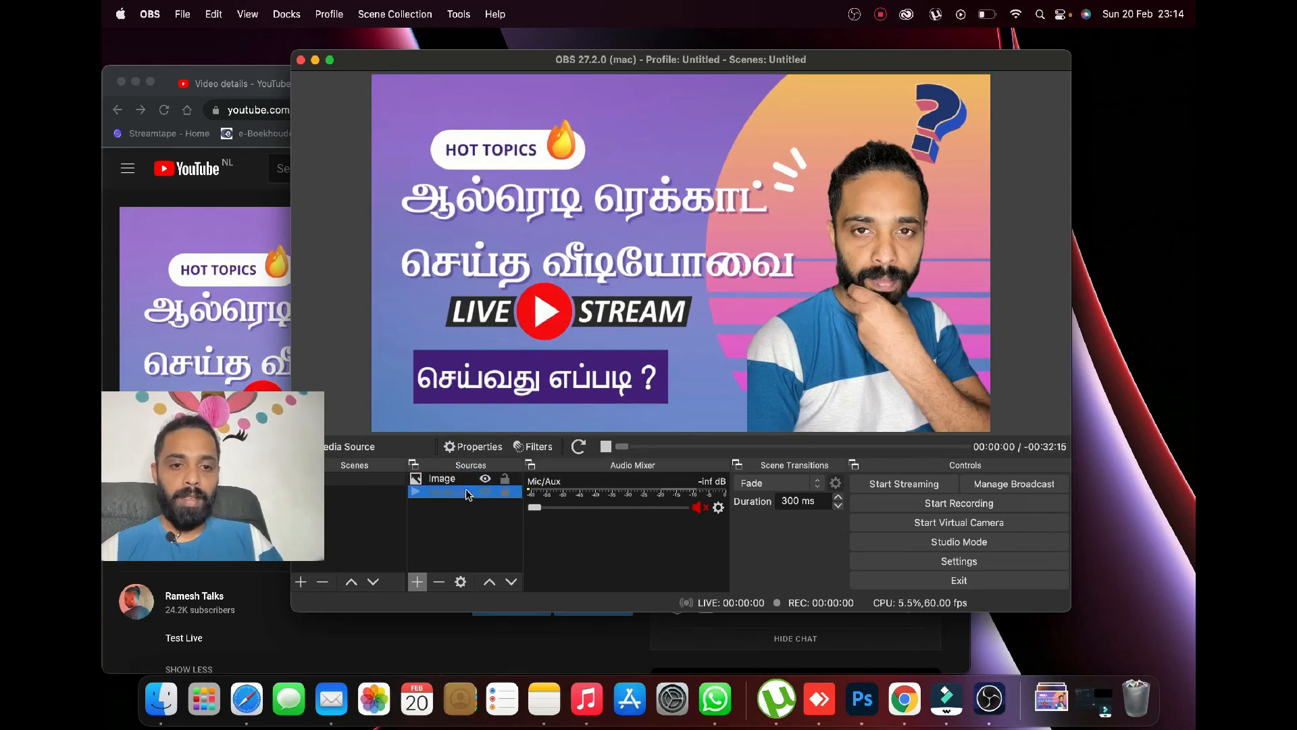
pyautogui.rightClick(468, 492)
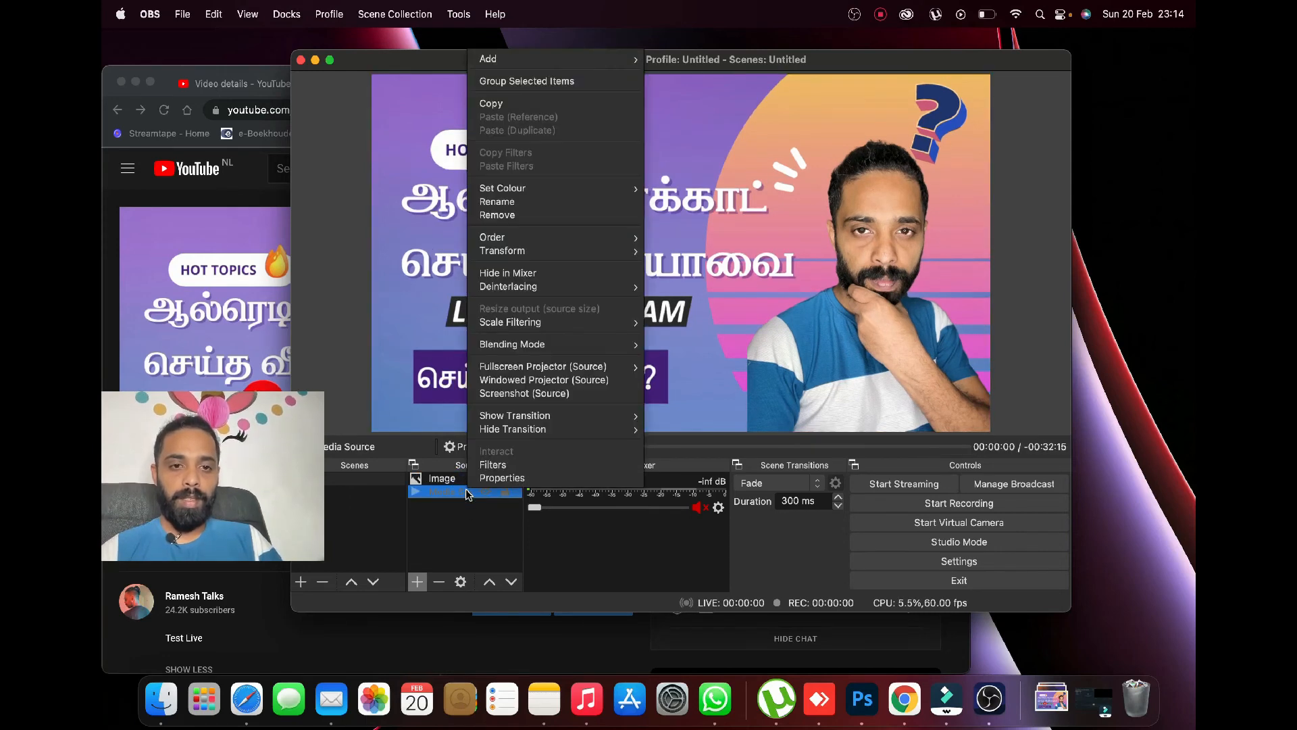
pyautogui.click(589, 212)
pyautogui.click(781, 354)
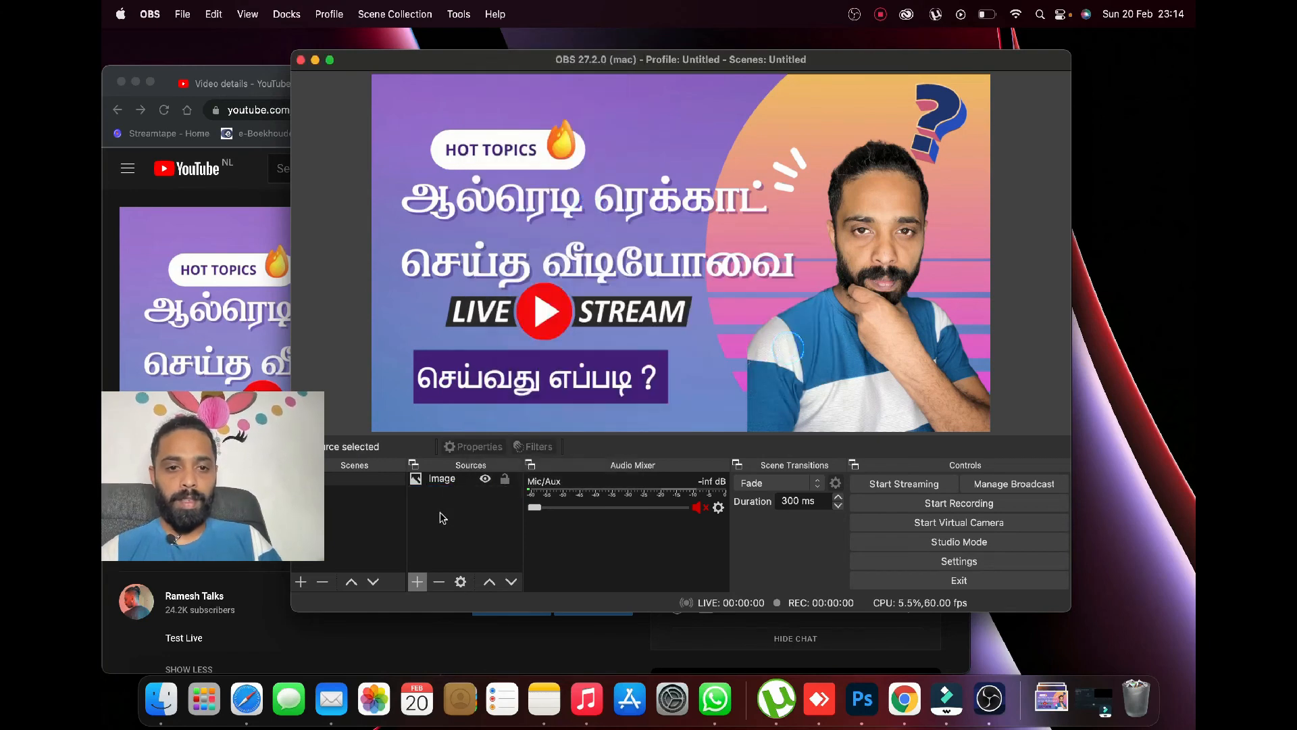
# Step: Remove the Image source from the scene
pyautogui.click(448, 481)
pyautogui.rightClick(449, 481)
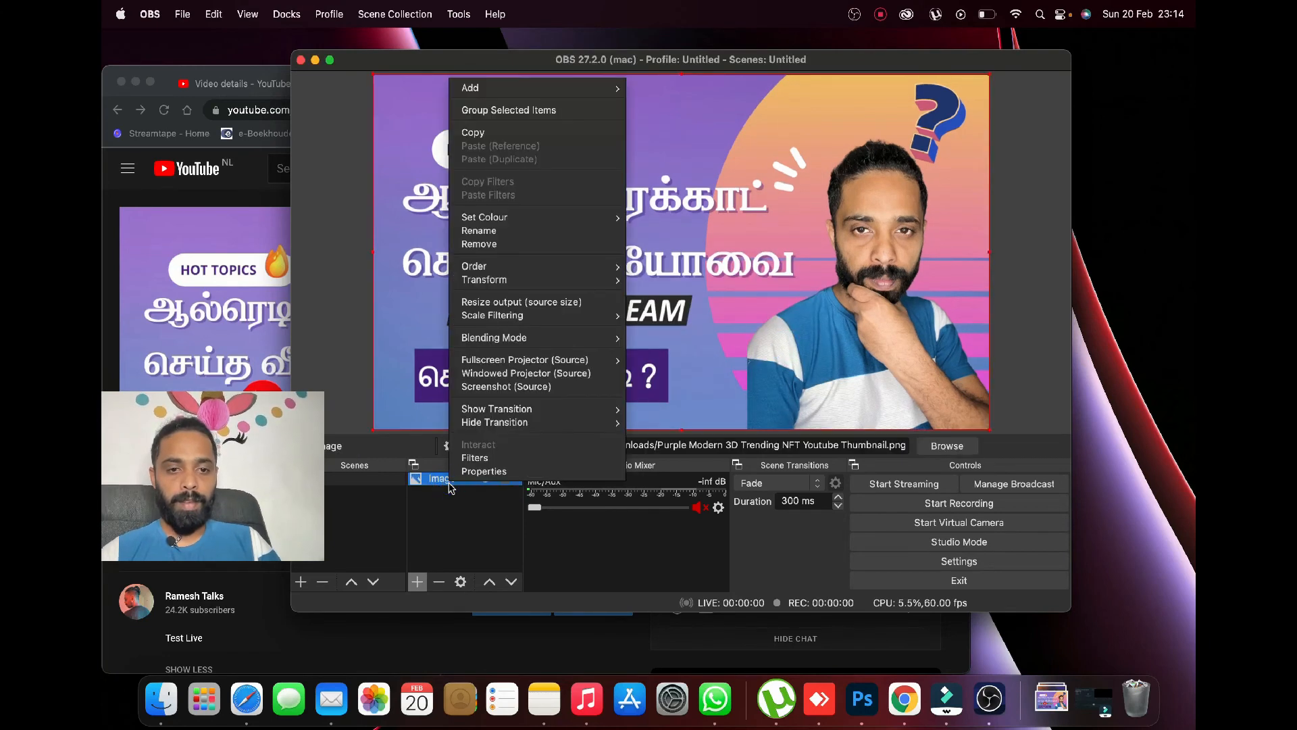
pyautogui.click(549, 244)
pyautogui.click(776, 356)
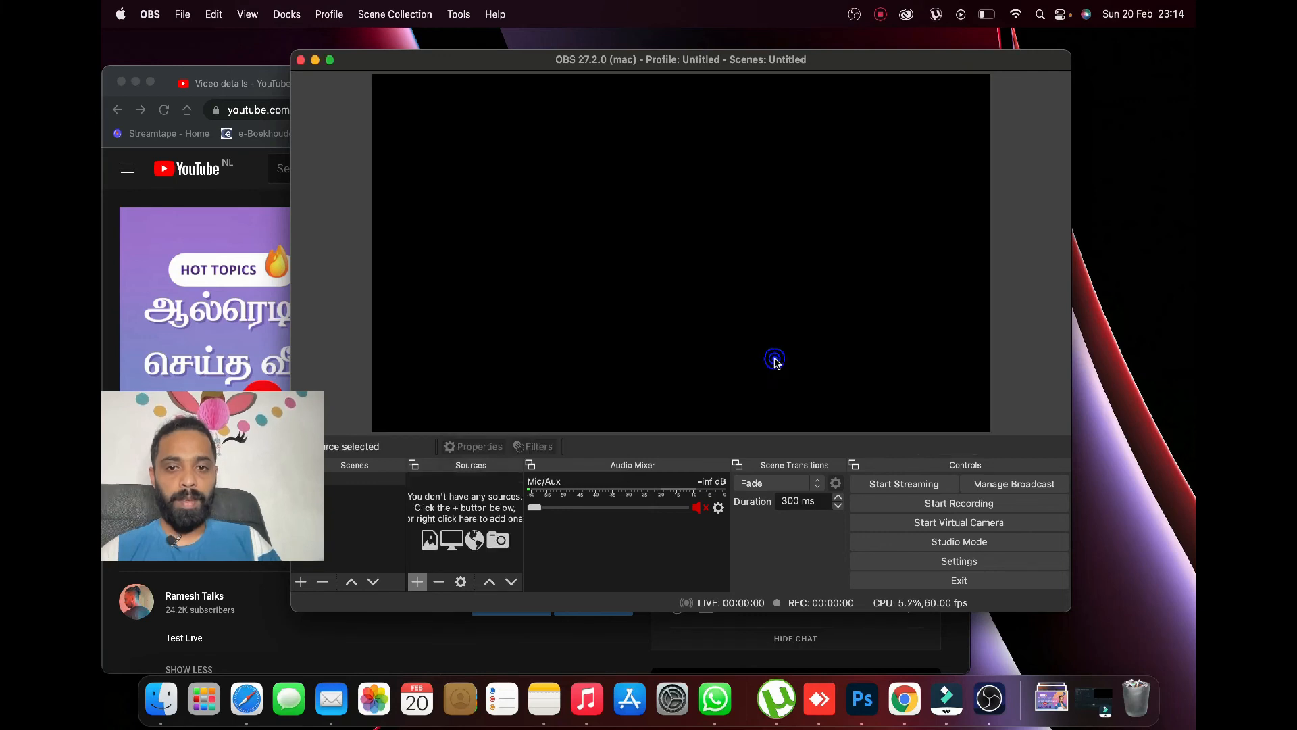
# Step: Switch to Chrome and open the list of live streams in the YouTube Studio channel content
pyautogui.click(236, 120)
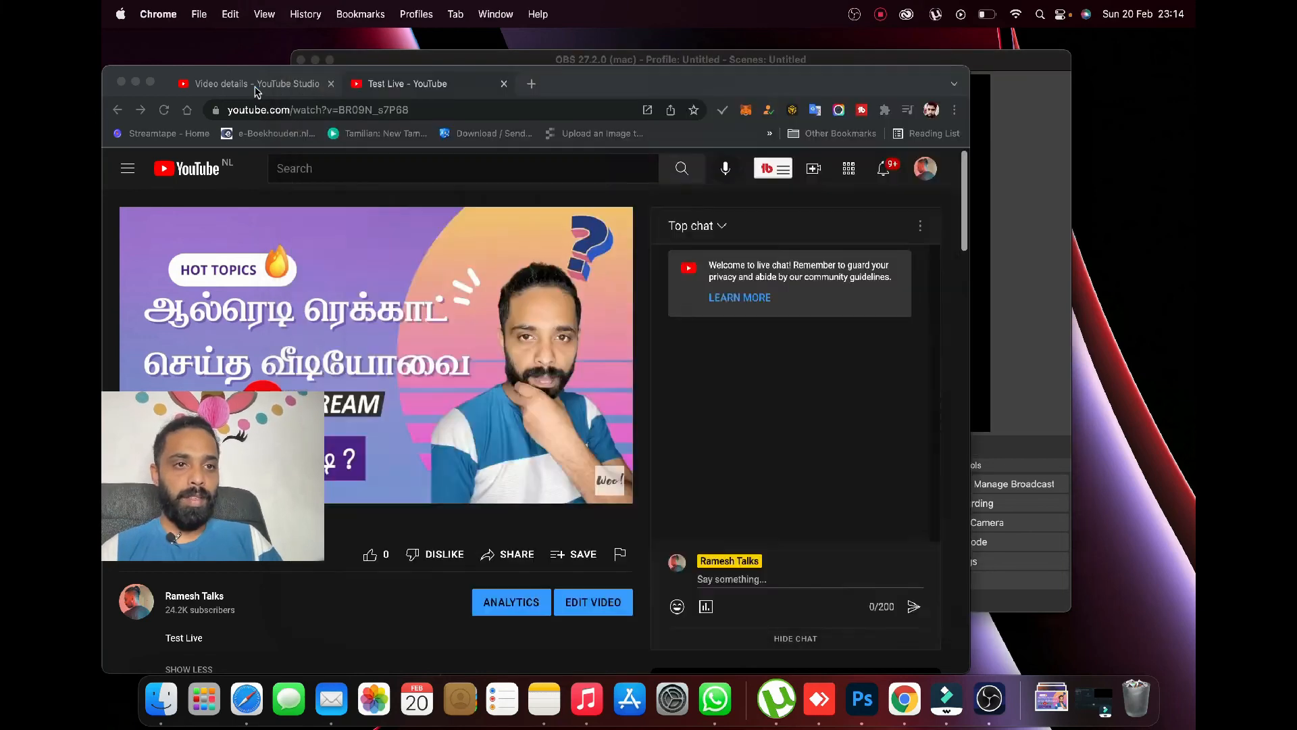
pyautogui.click(250, 83)
pyautogui.click(195, 171)
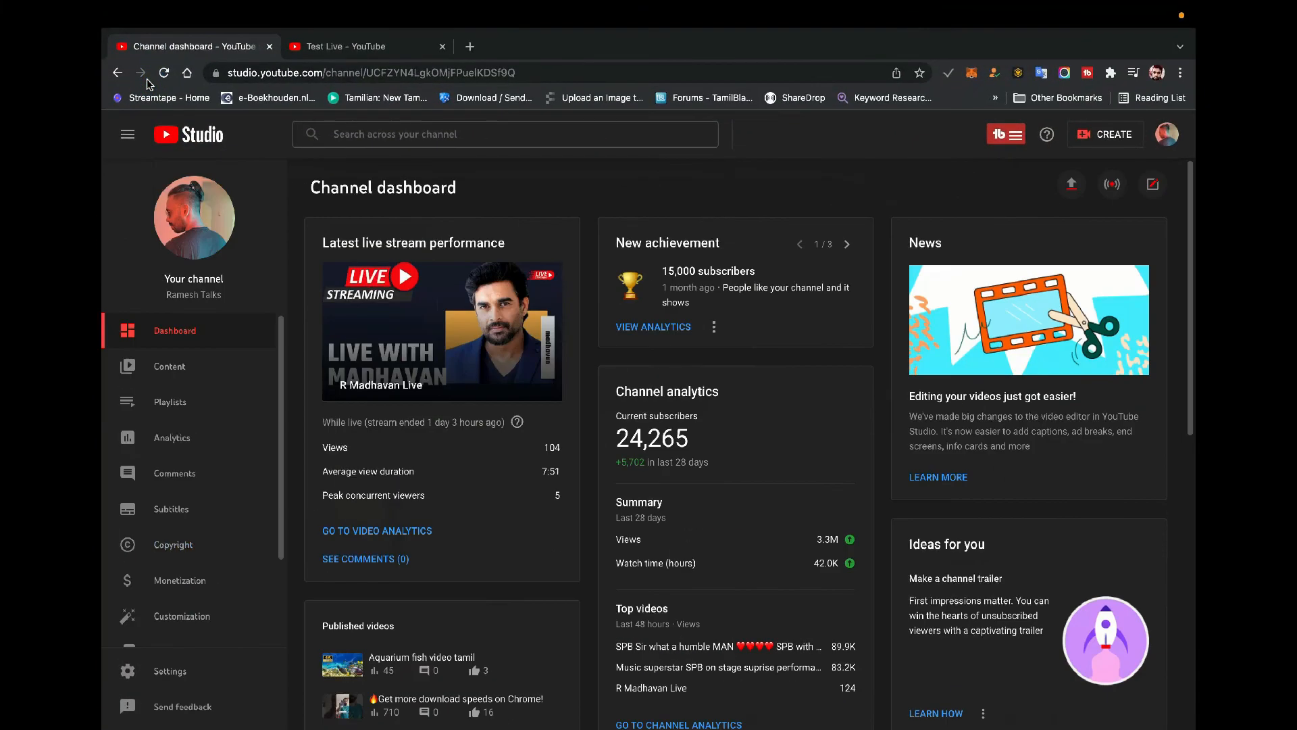
pyautogui.click(167, 368)
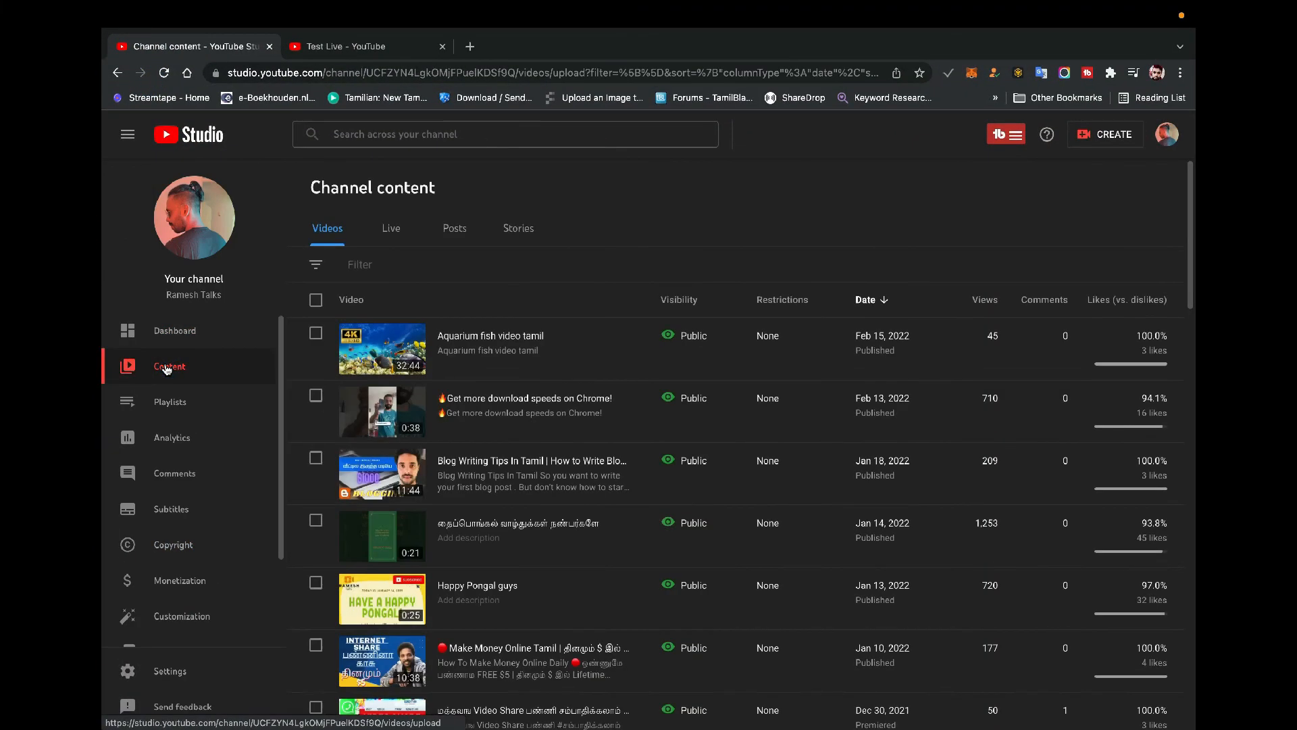
pyautogui.click(391, 229)
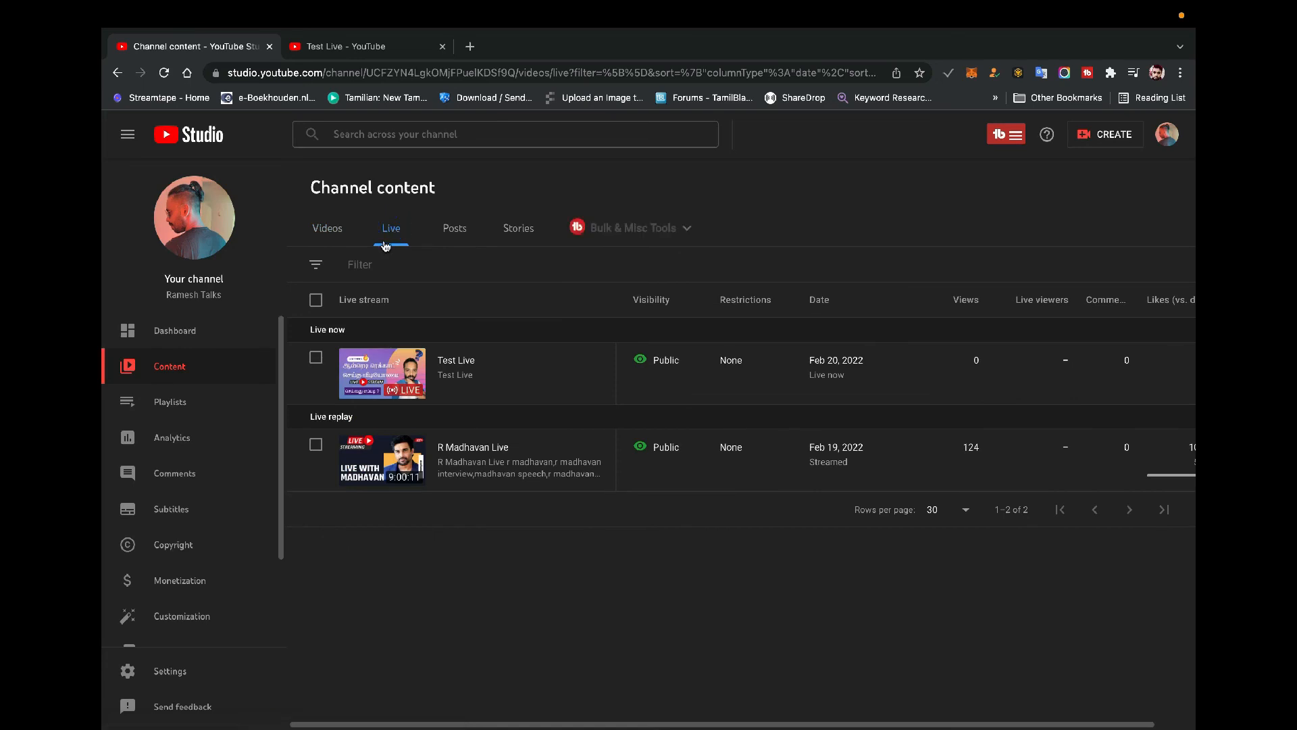
# Step: Permanently delete the Test Live stream from the channel, acknowledging that the deletion can't be undone
pyautogui.click(316, 357)
pyautogui.click(665, 321)
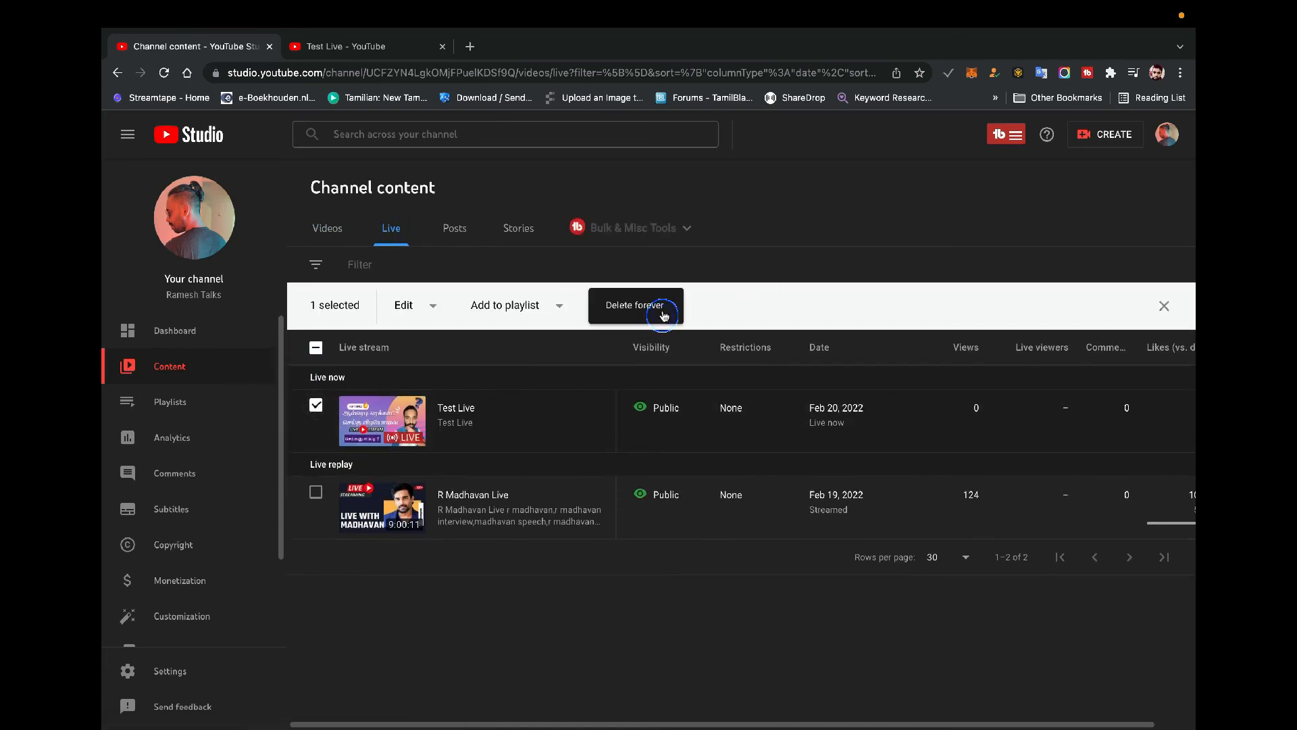
pyautogui.click(650, 308)
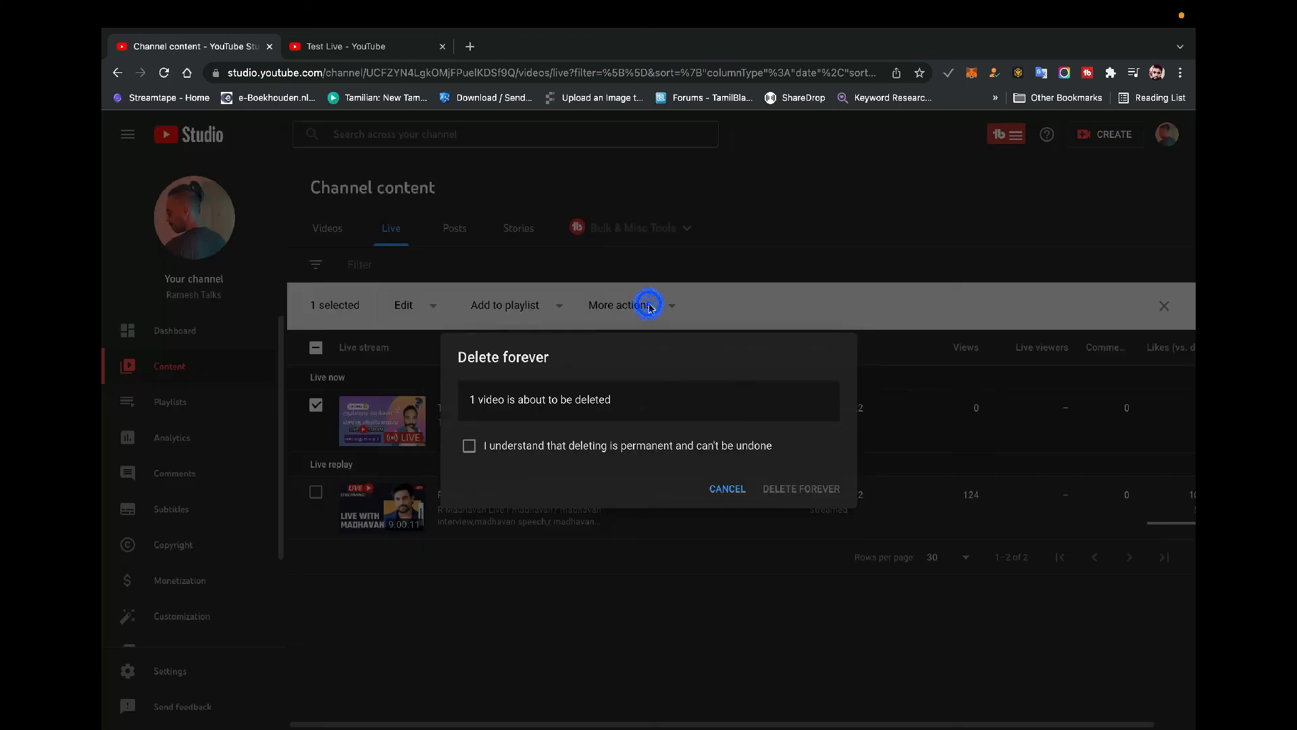
pyautogui.click(475, 445)
pyautogui.click(814, 491)
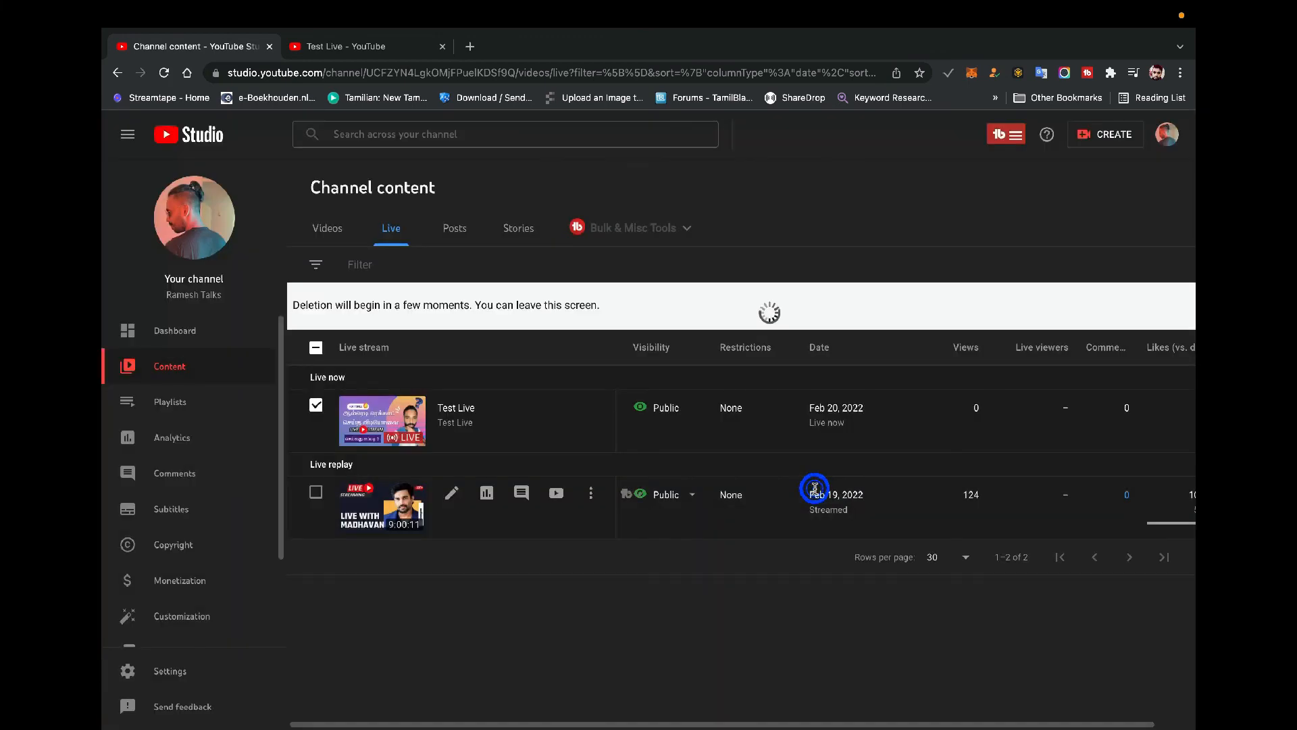
# Step: Take the Test Live page out of full screen in Chrome and switch back to OBS
pyautogui.click(365, 49)
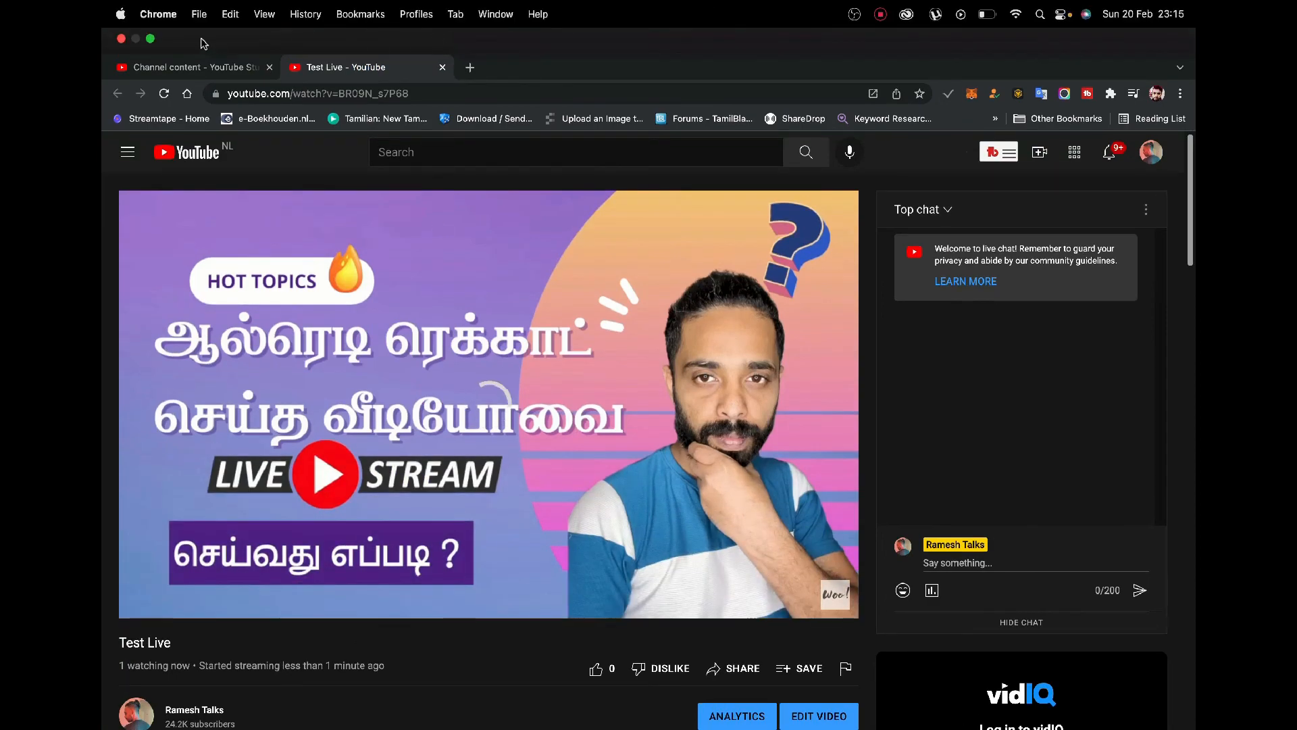
pyautogui.click(148, 42)
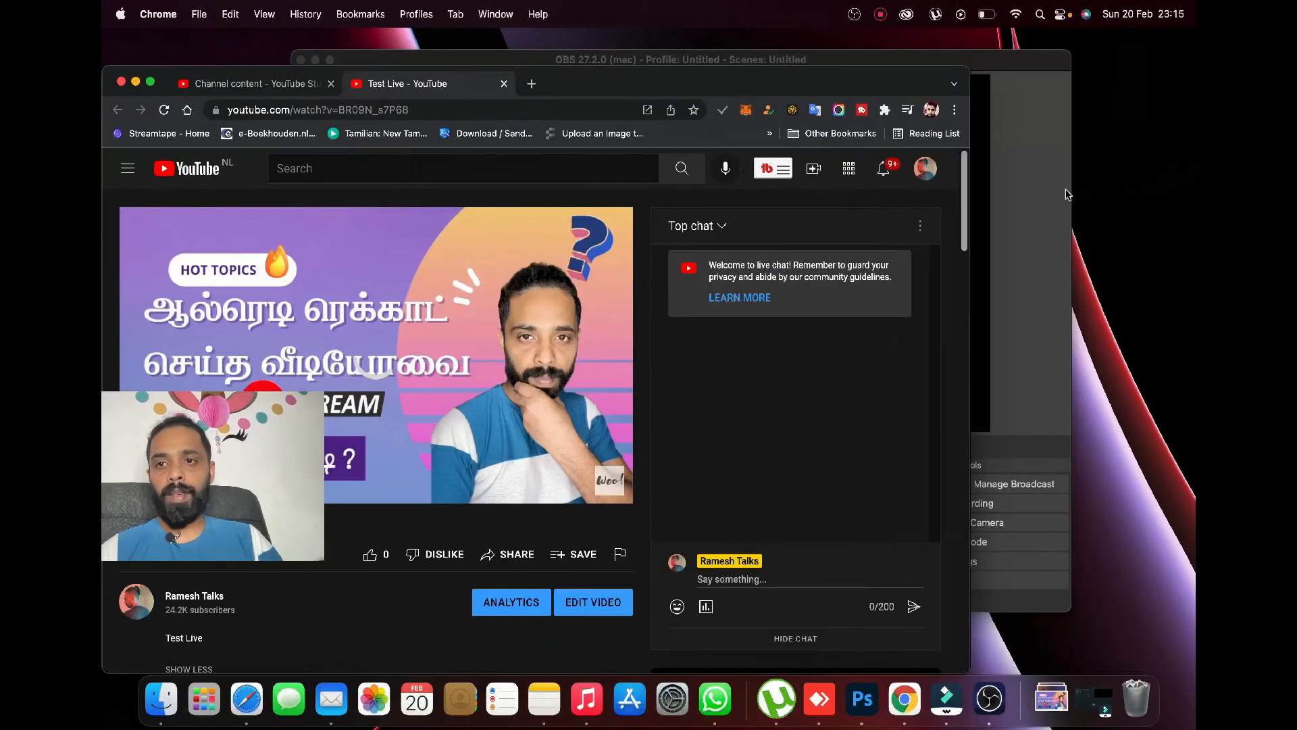
pyautogui.click(1028, 198)
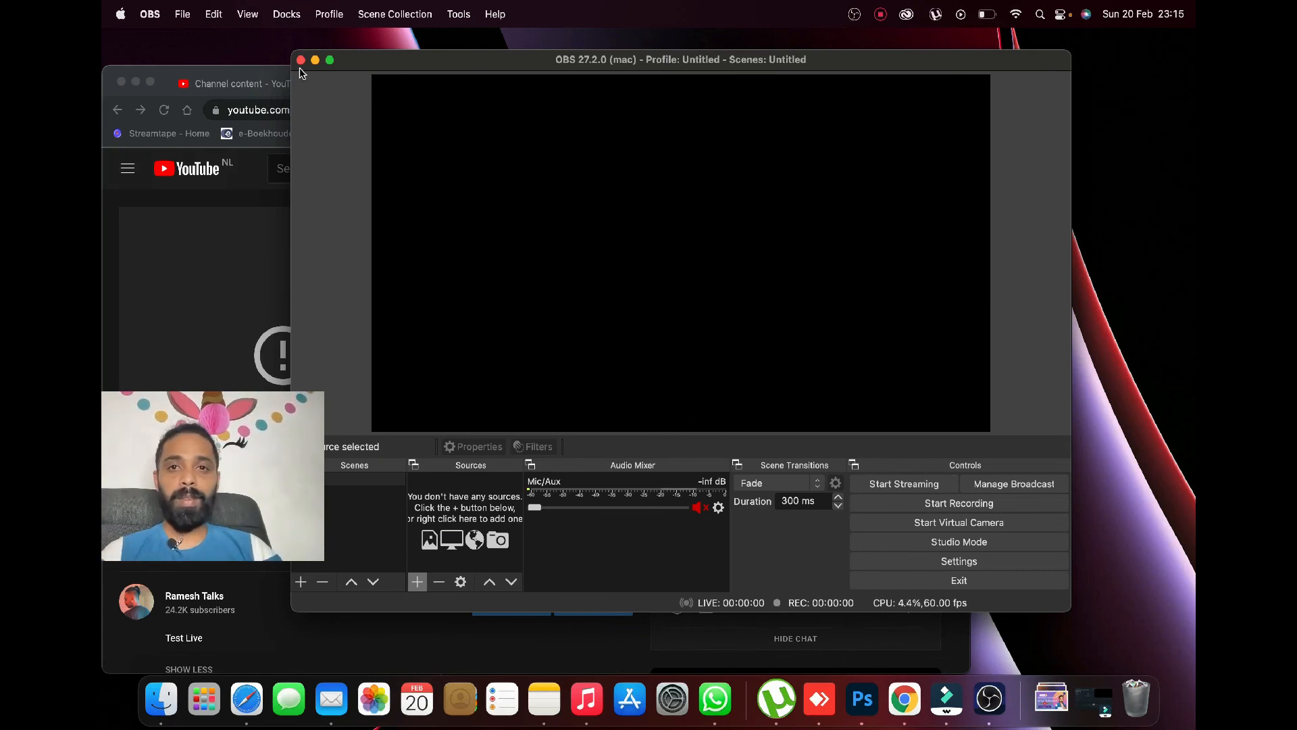
pyautogui.moveTo(231, 484)
pyautogui.moveTo(230, 484); pyautogui.dragTo(333, 444)
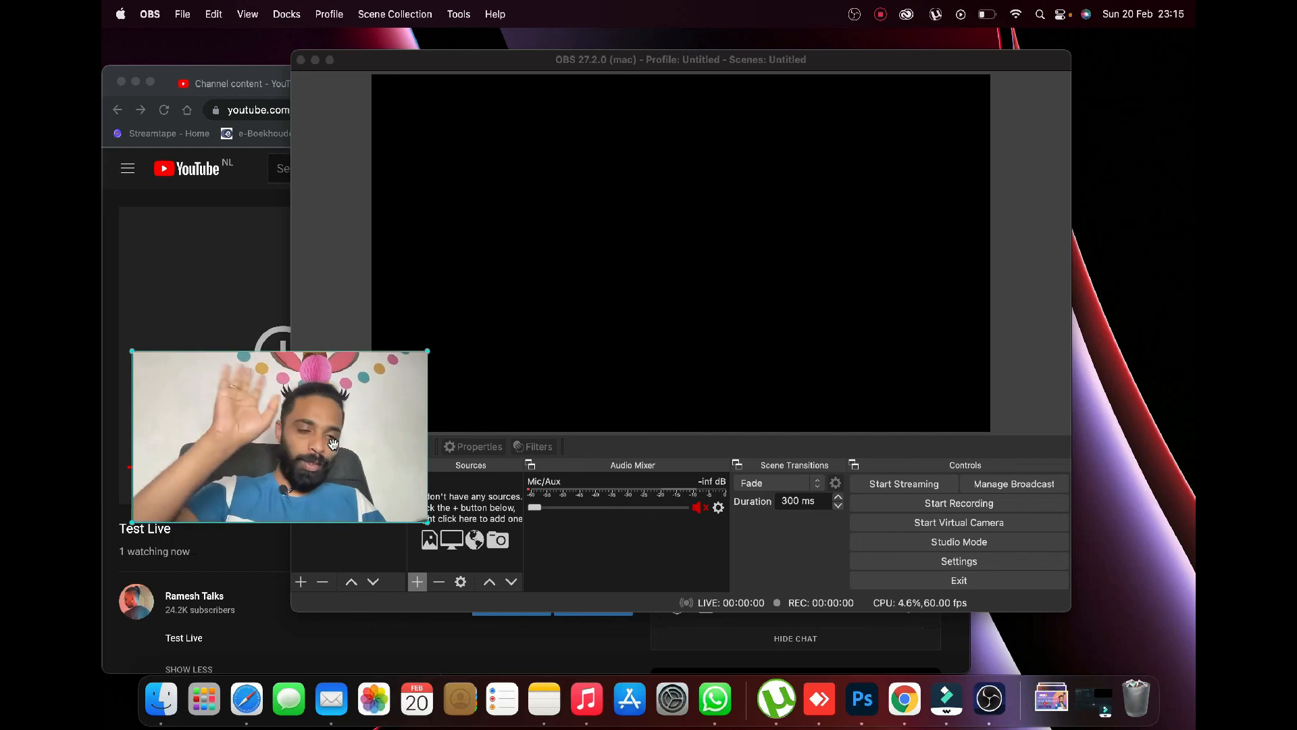
pyautogui.click(882, 15)
pyautogui.click(883, 39)
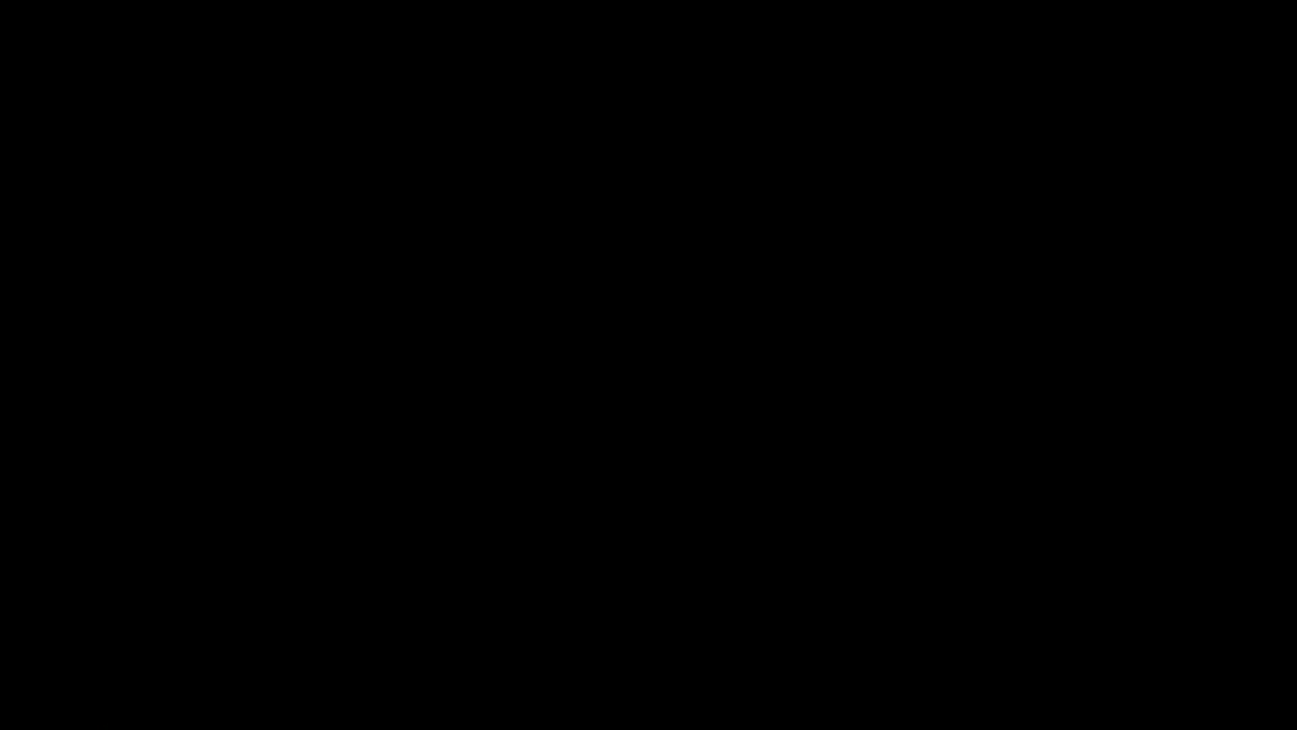